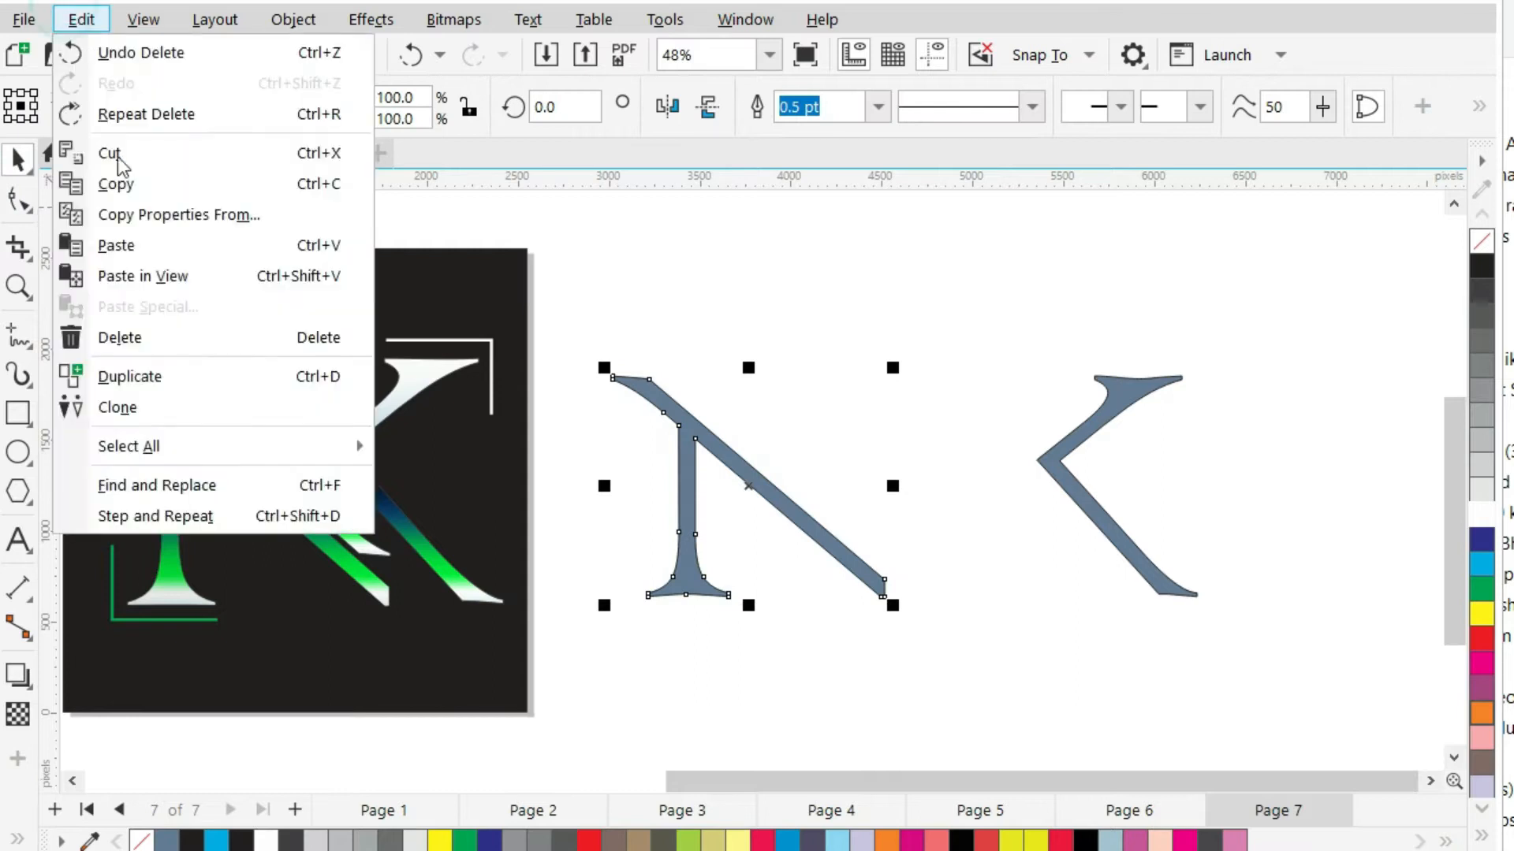
Copy and paste the N shape in place and mirror the copy both horizontally and vertically.
click(120, 183)
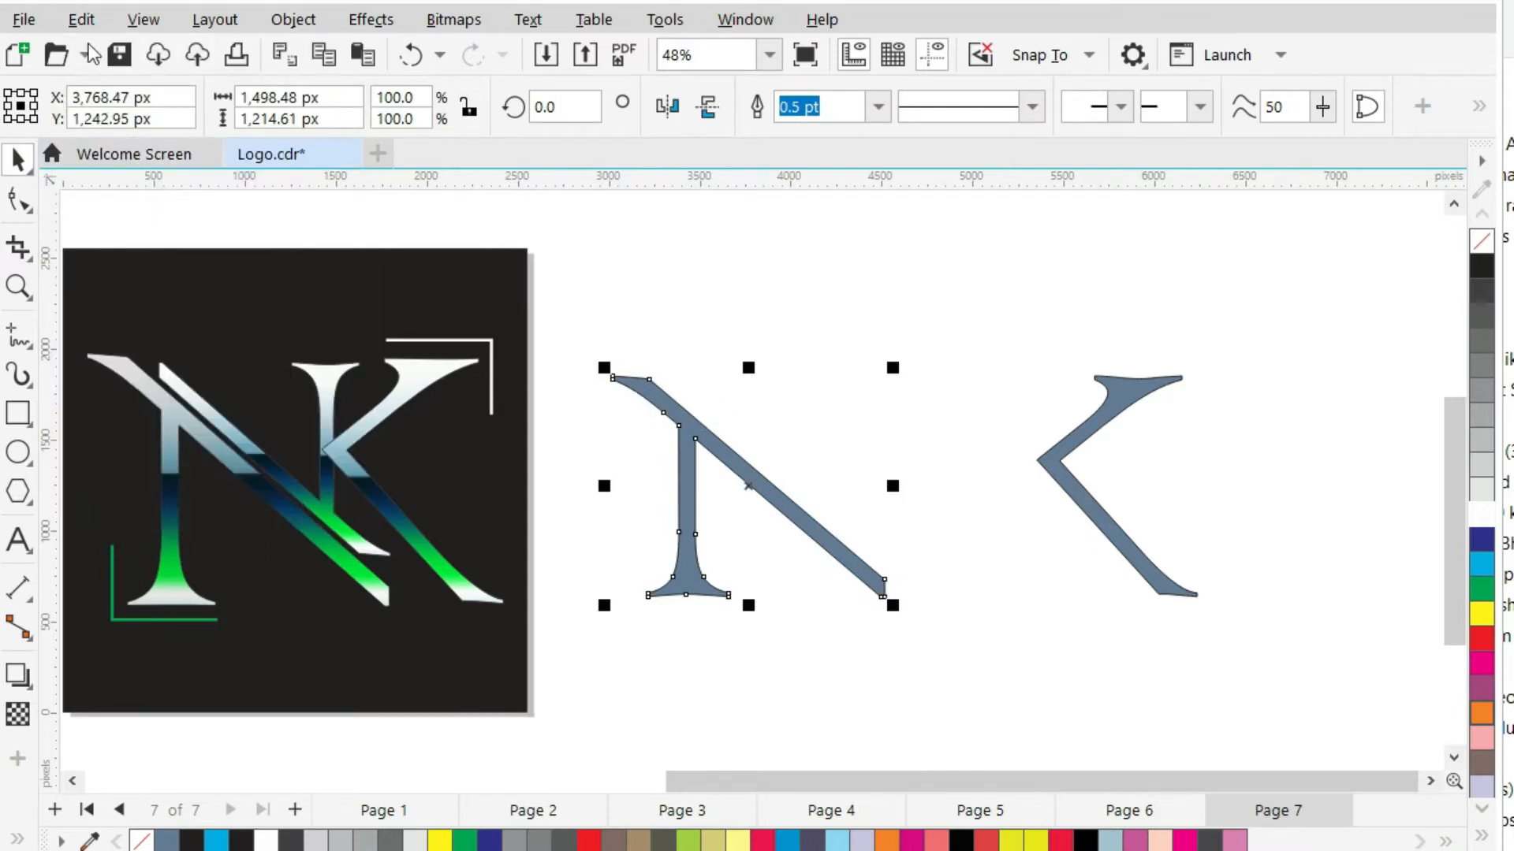
click(81, 19)
click(118, 243)
click(667, 107)
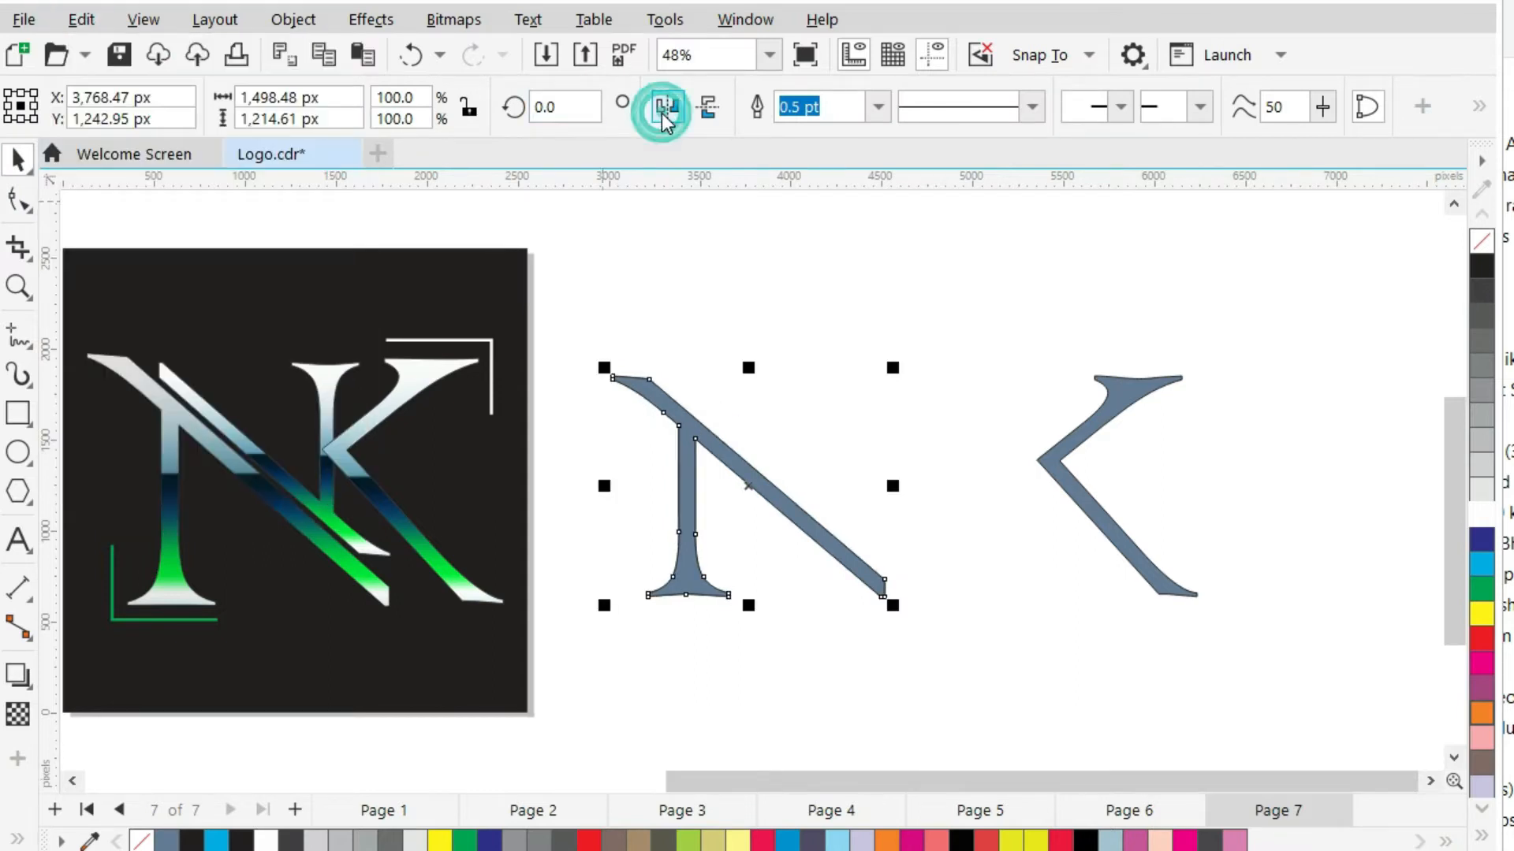
click(708, 106)
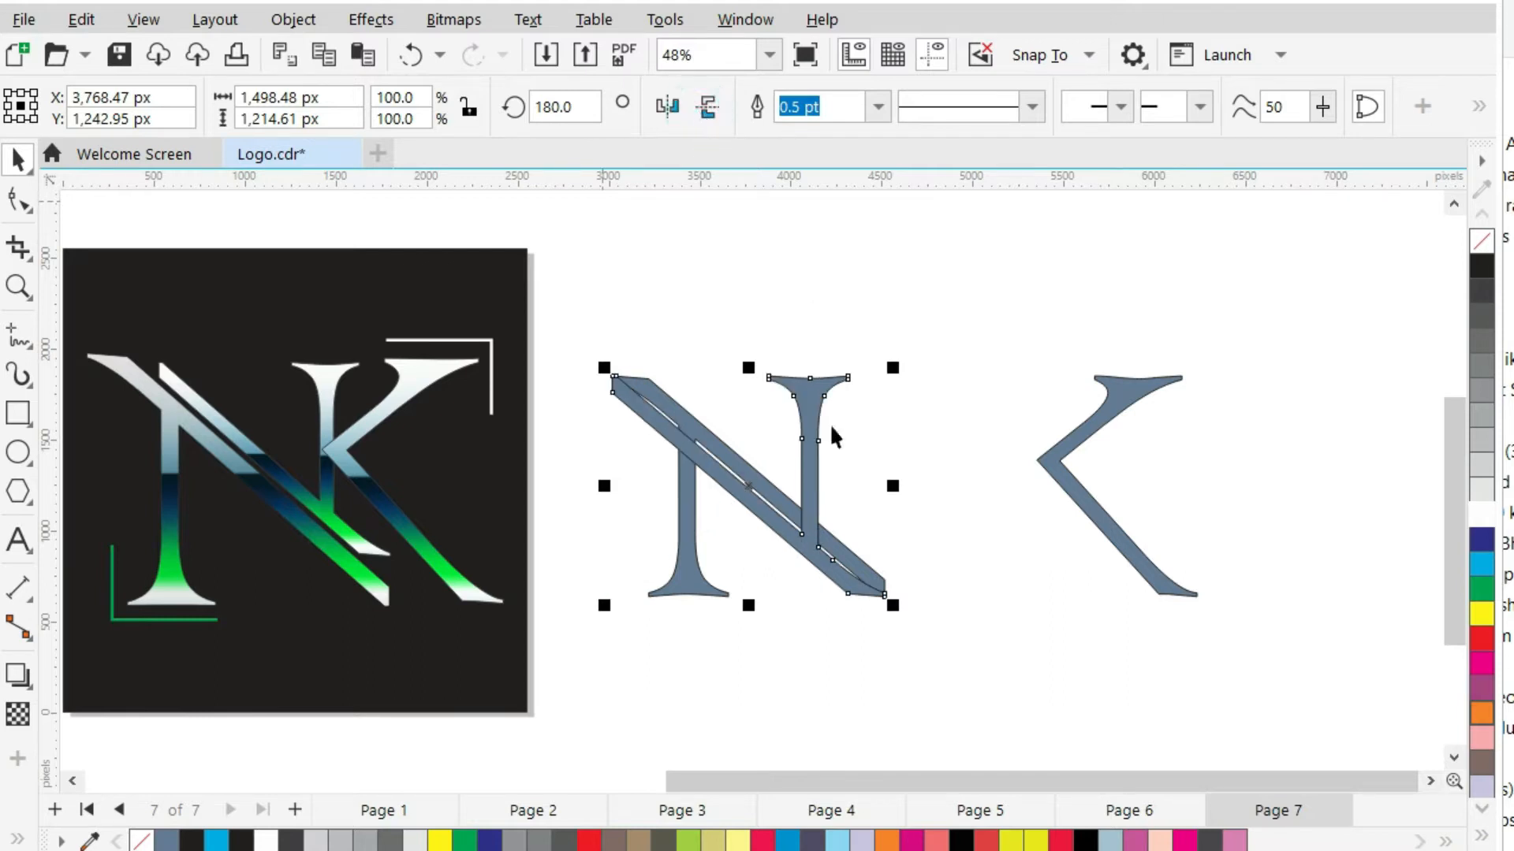
Move the mirrored copy above the original N and align its right tip with a vertical guideline at the N's right end.
mouse_move(796, 395)
mouse_down()
mouse_move(834, 361)
mouse_move(838, 333)
mouse_move(820, 402)
mouse_move(809, 381)
mouse_up()
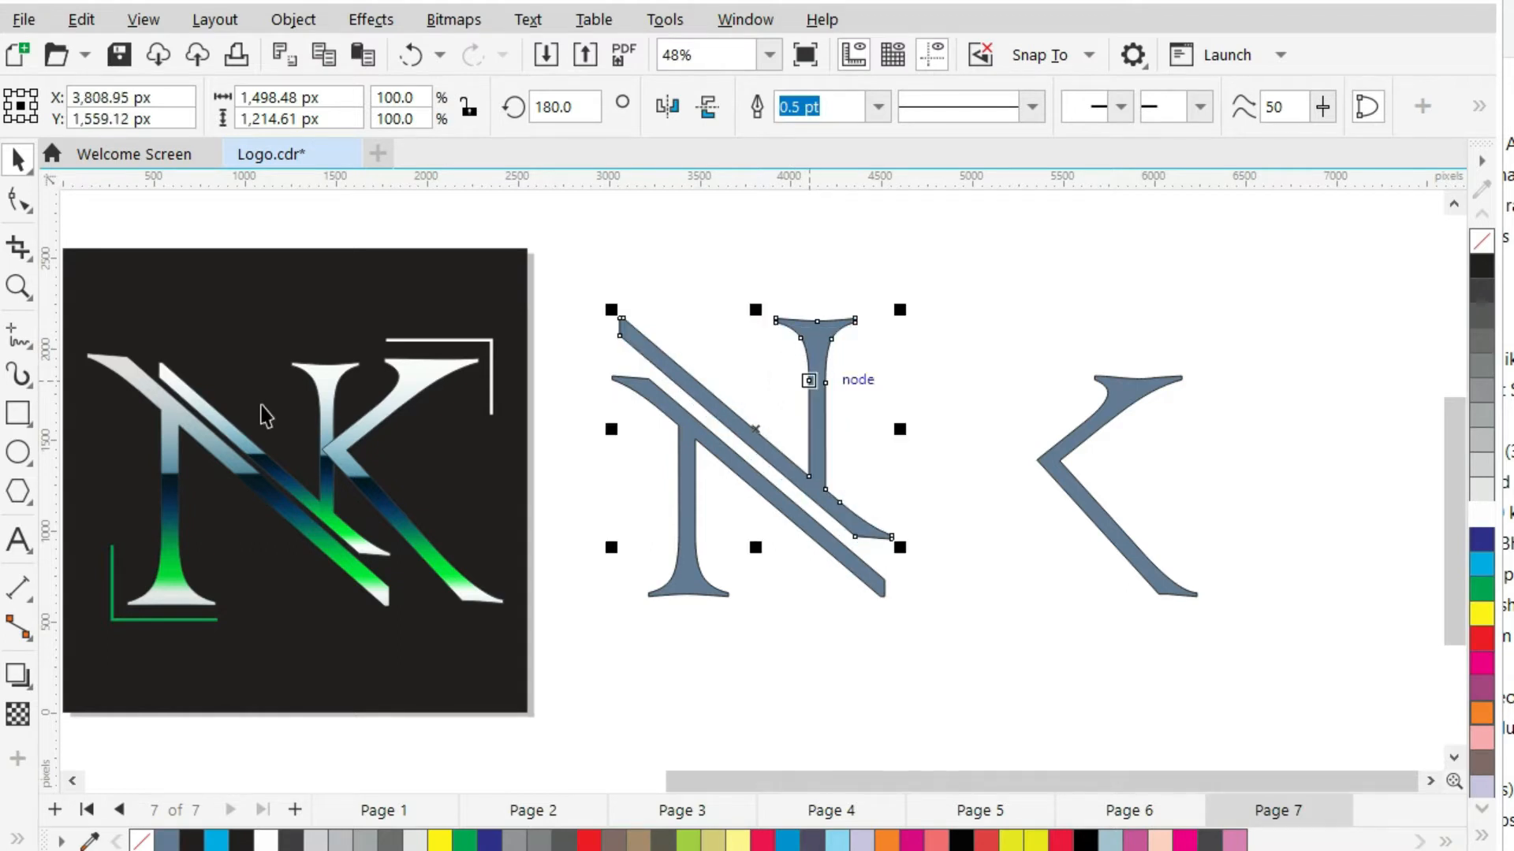
click(883, 519)
click(816, 487)
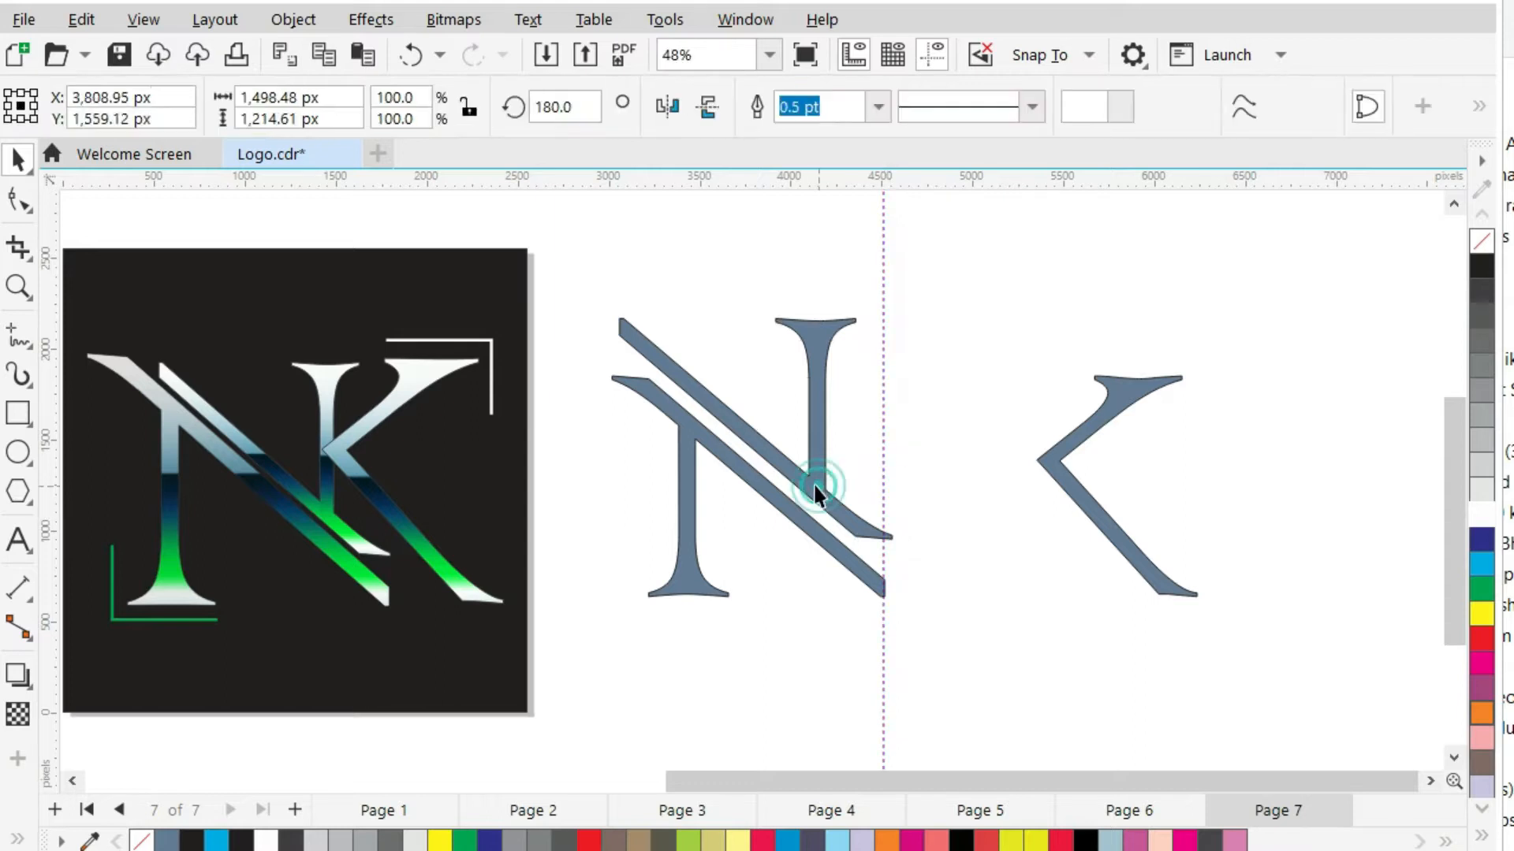
scroll(895, 514, up, 4)
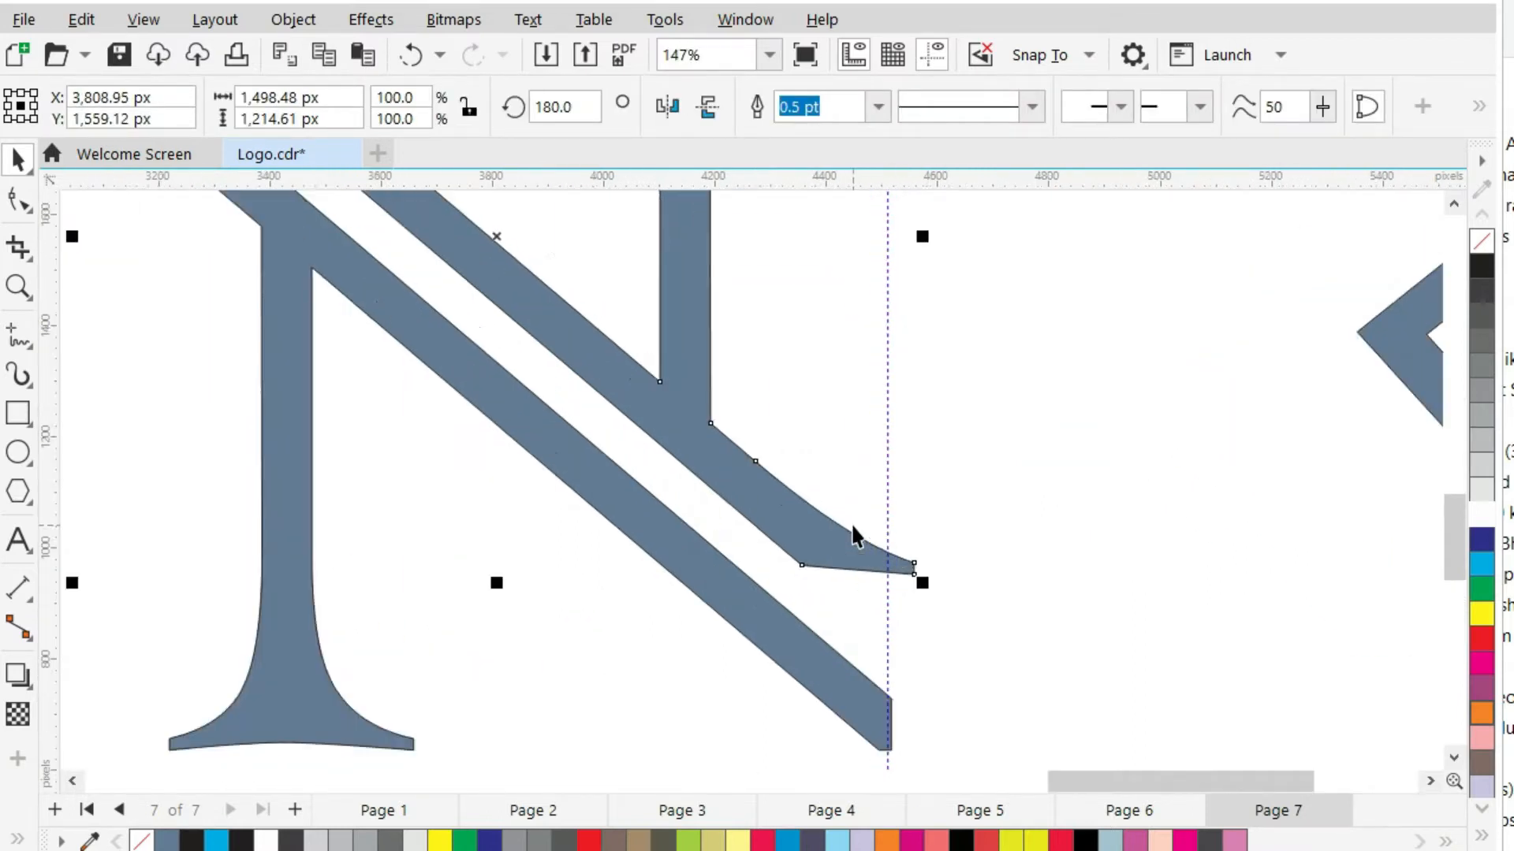
scroll(850, 522, up, 2)
drag(840, 547, 808, 547)
scroll(825, 547, down, 4)
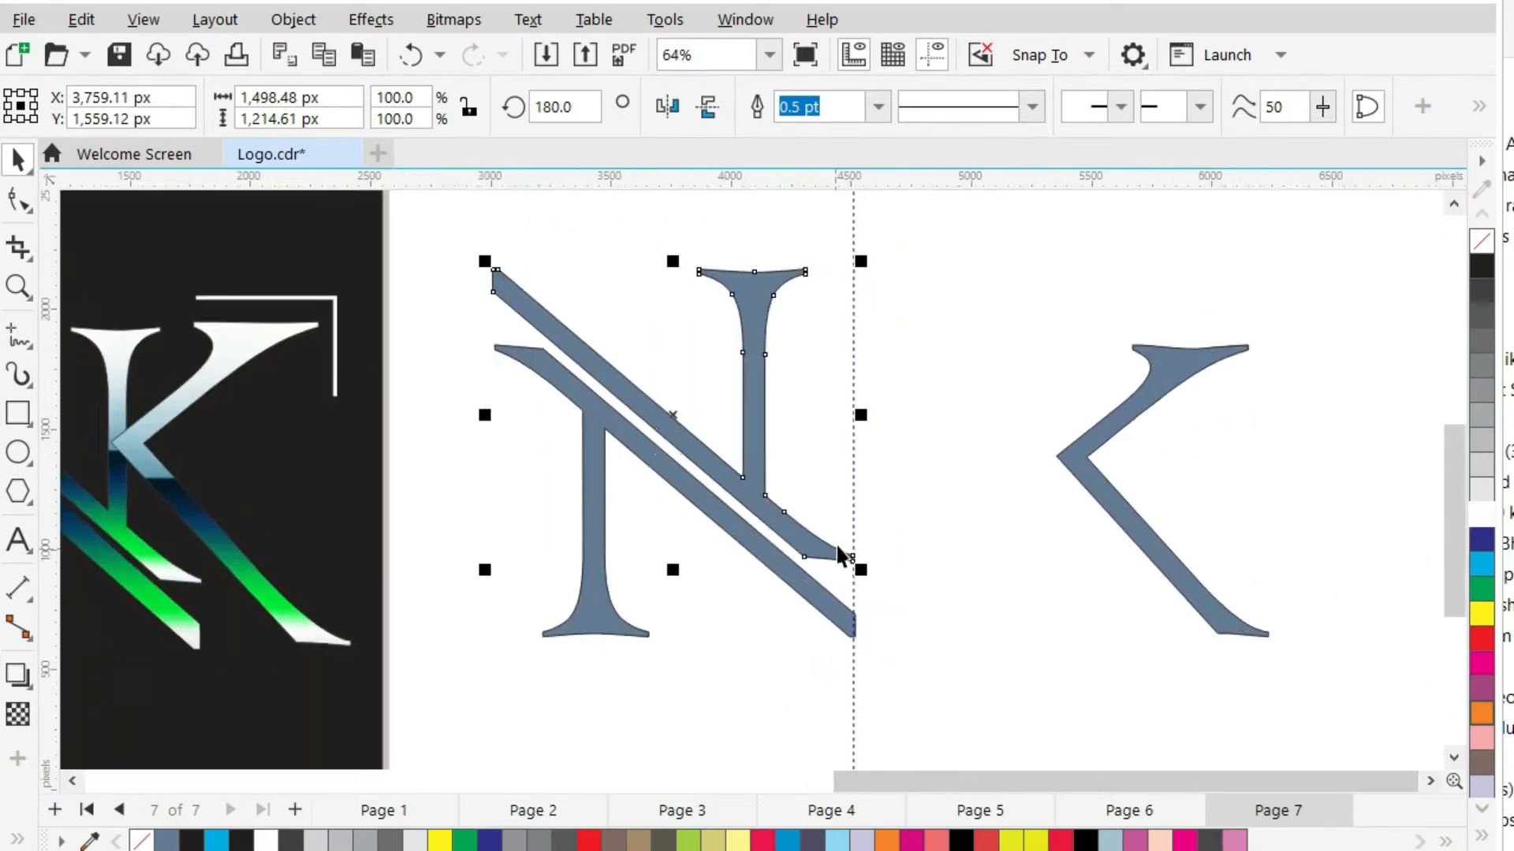
scroll(841, 554, down, 2)
scroll(957, 779, left, 2)
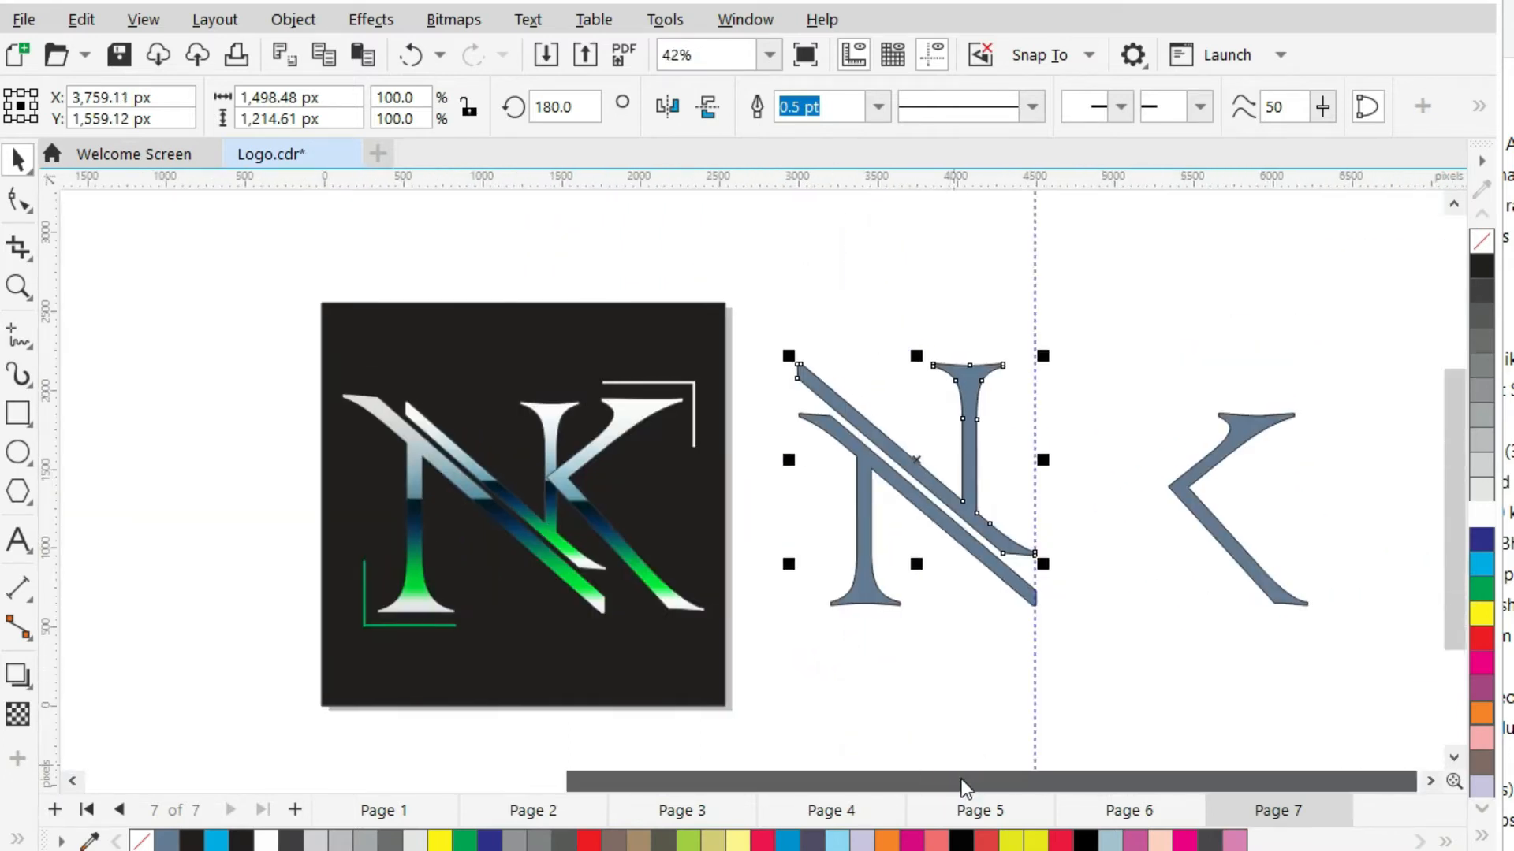
Scale the mirrored copy to about 74.9% and nudge it down to about Y 1,346.81 px, closer to the N's diagonal.
drag(789, 353, 849, 397)
scroll(930, 507, up, 2)
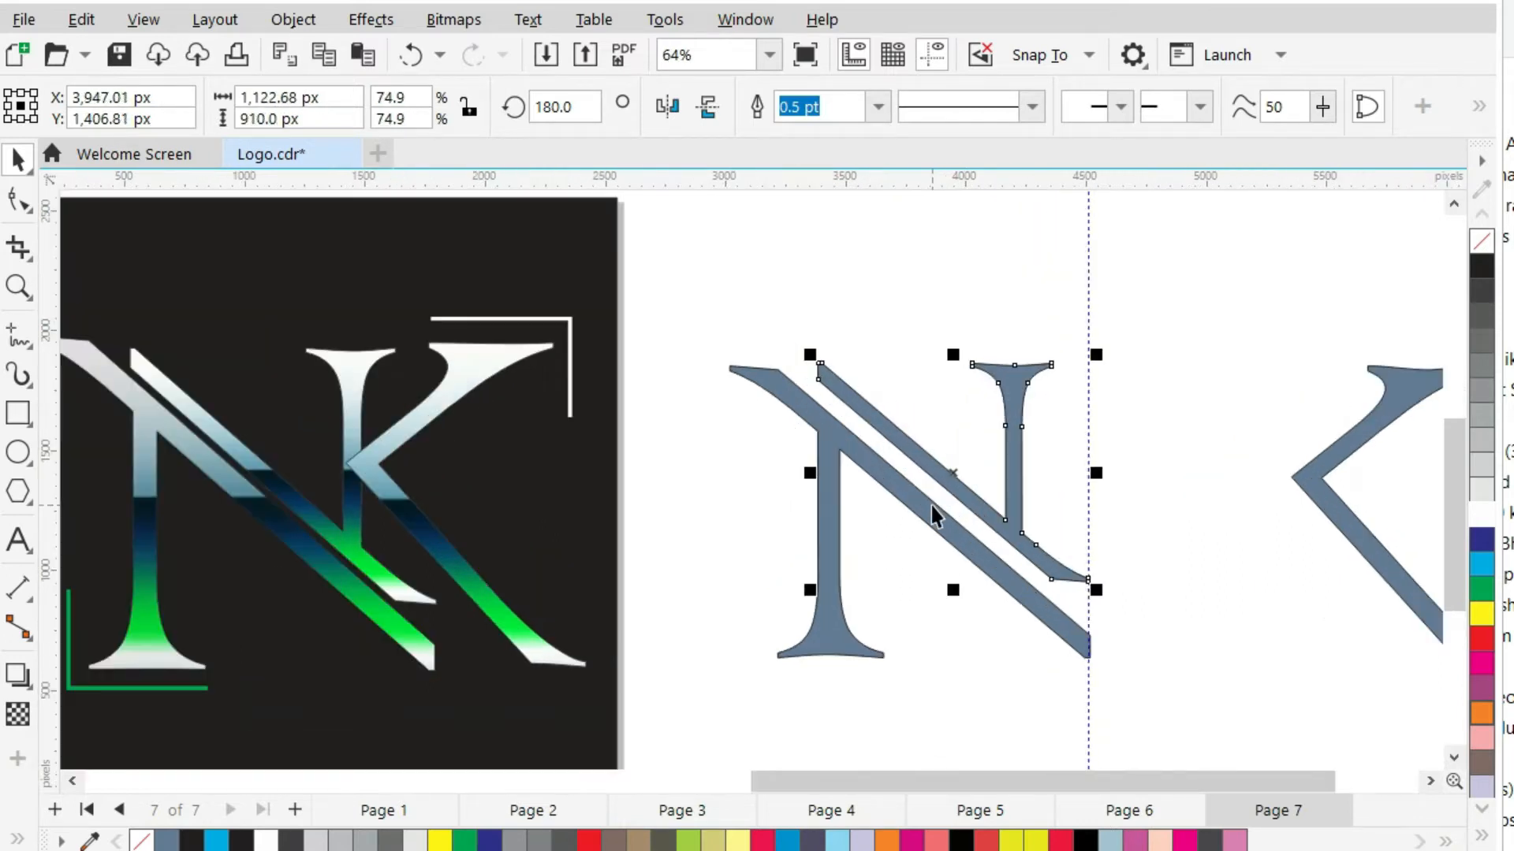
double_click(936, 466)
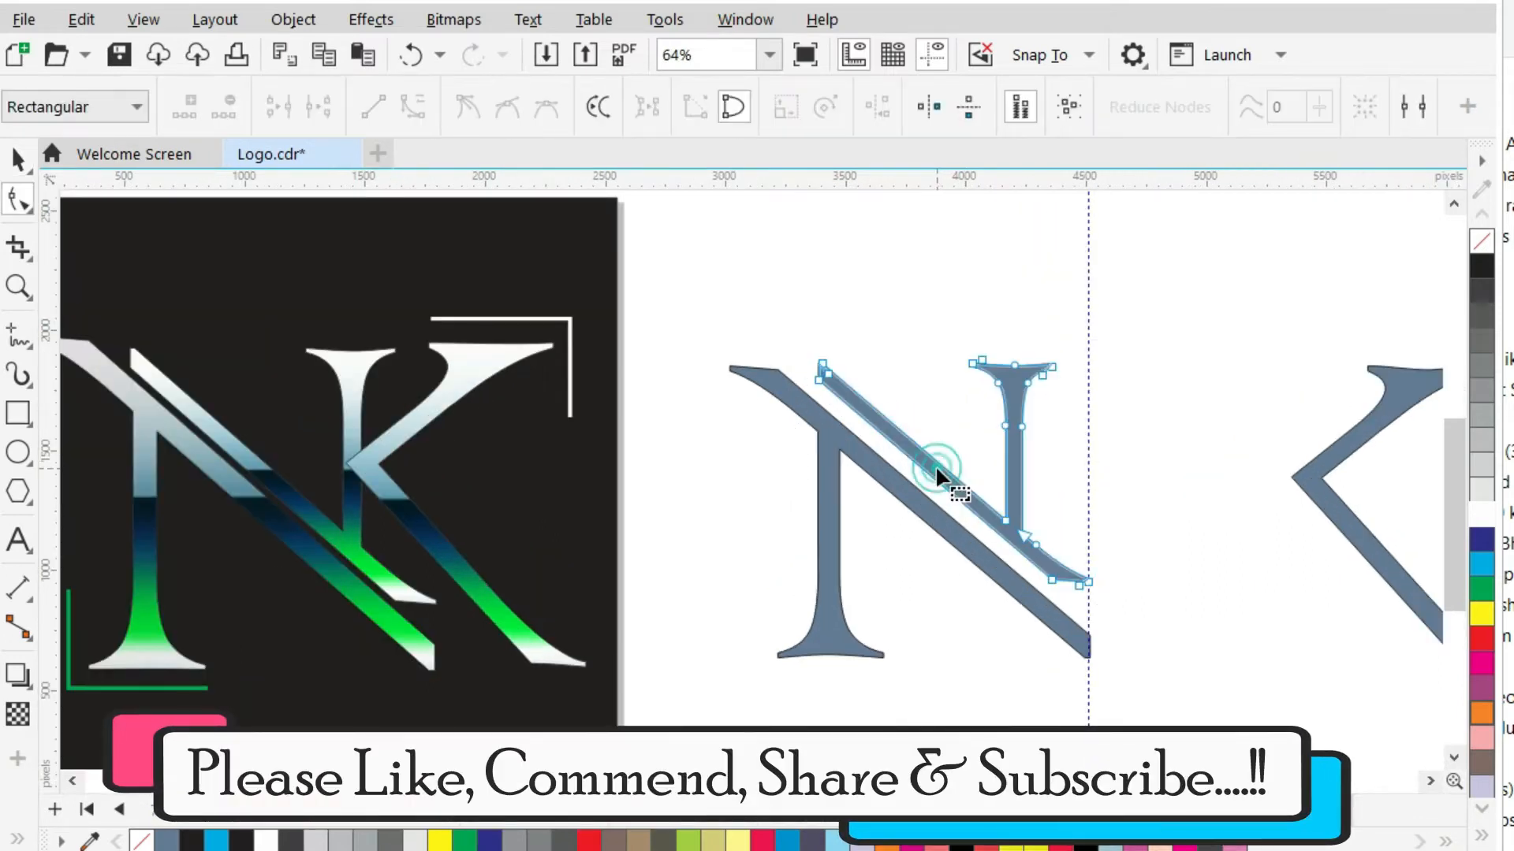
click(13, 160)
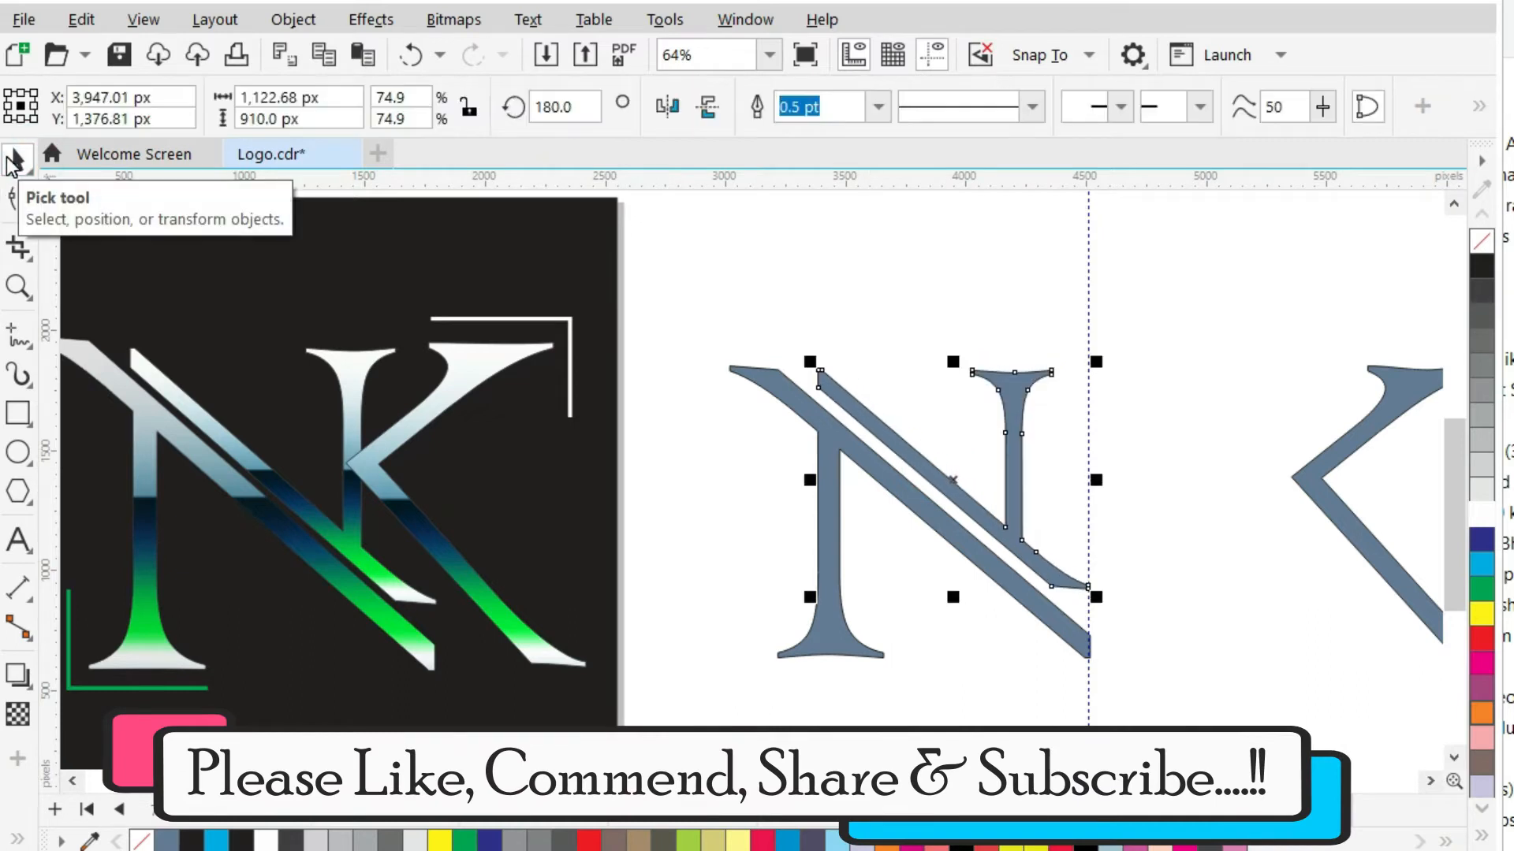
key(Down)
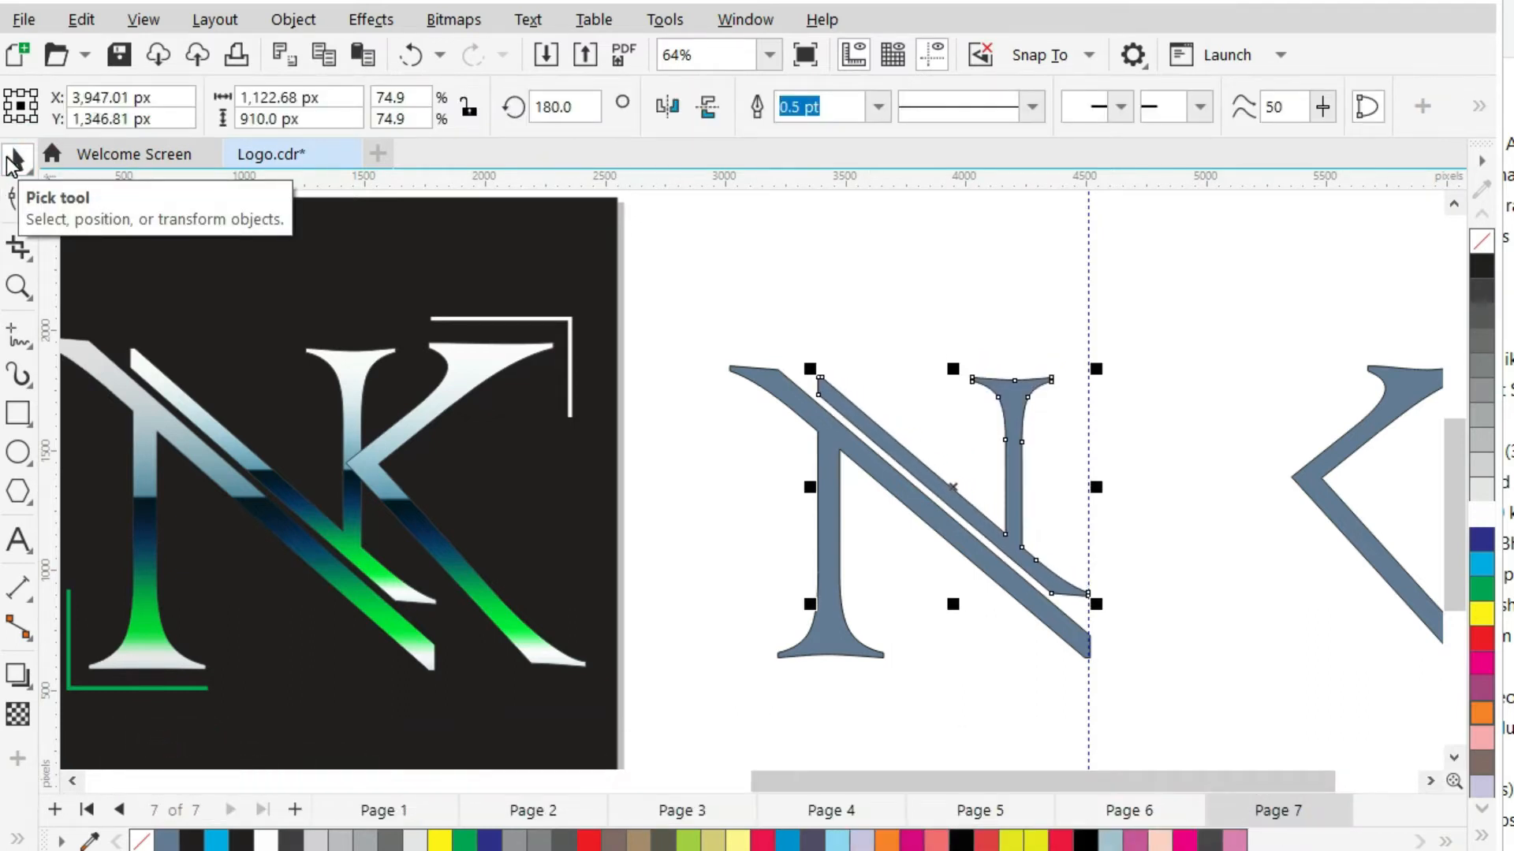
key(Down)
key(Escape)
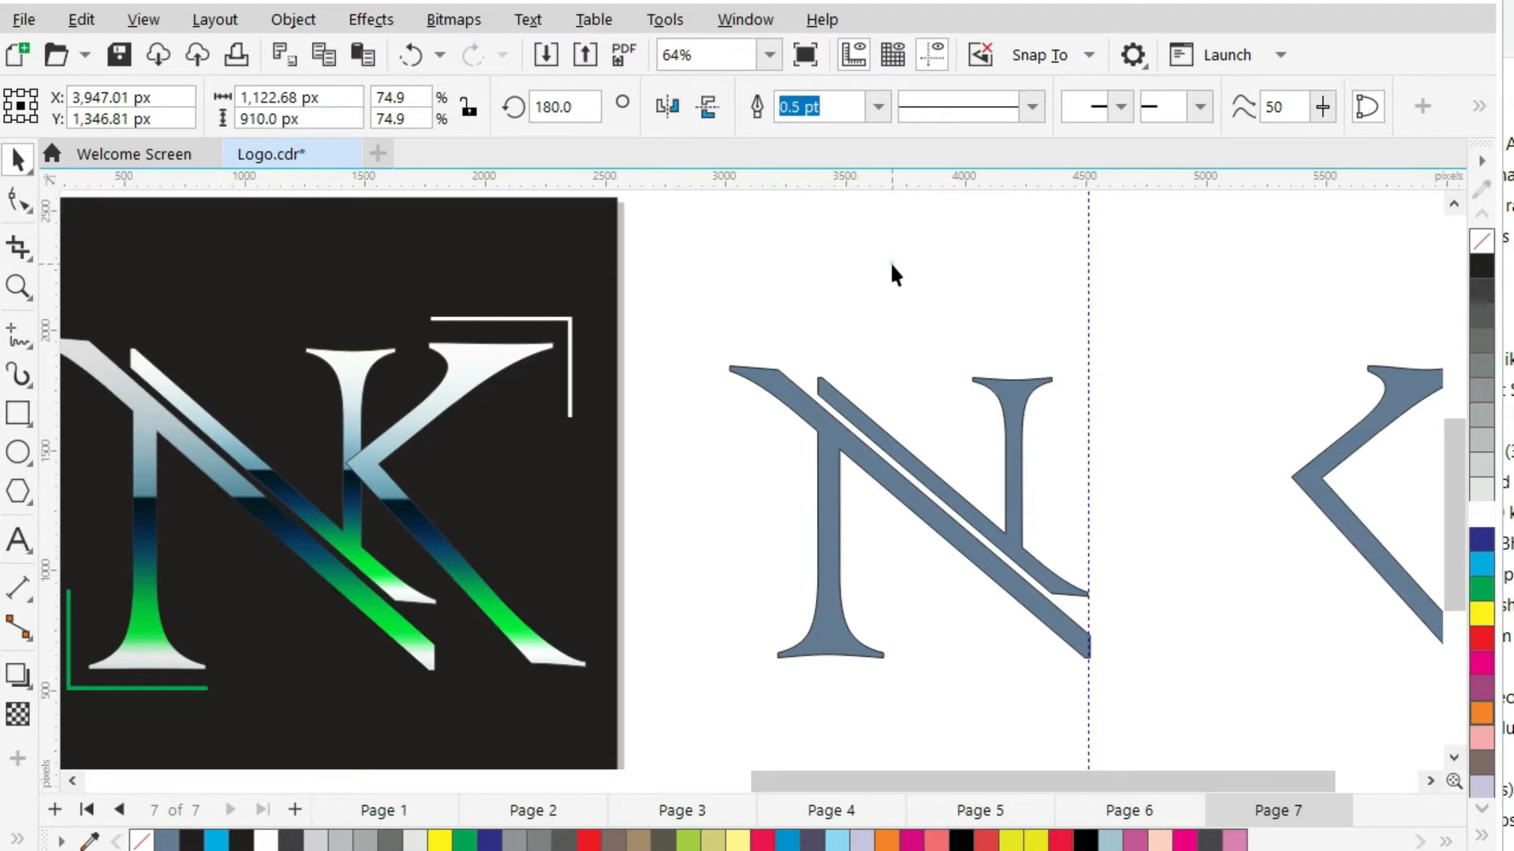
Place a vertical guideline at about X 3,385.67 px along the left edge of the N's stem.
click(812, 375)
scroll(817, 378, up, 5)
scroll(815, 372, down, 5)
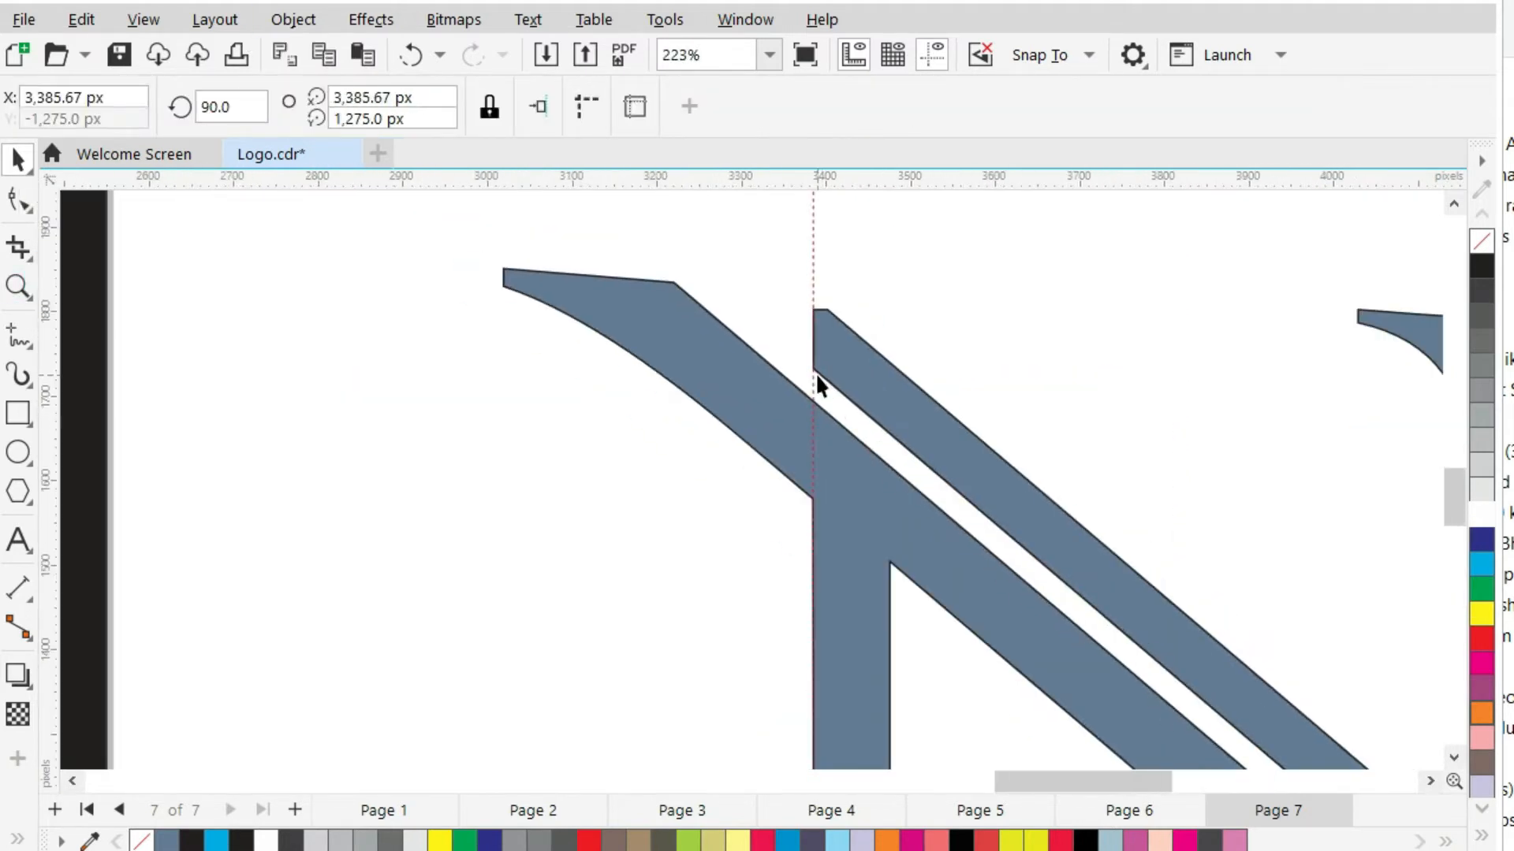
scroll(1110, 610, up, 3)
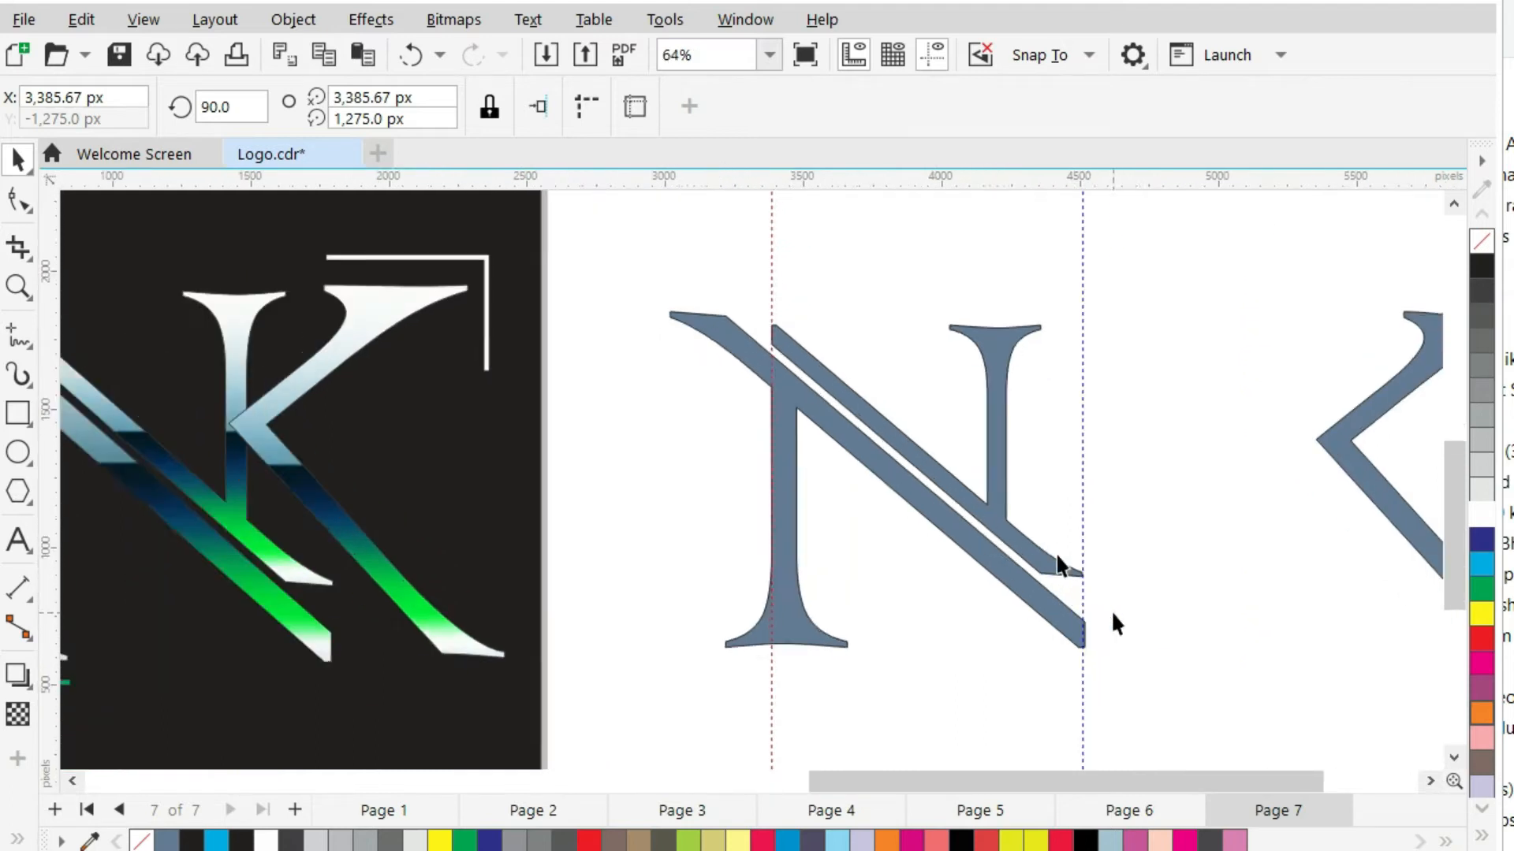
scroll(1119, 579, down, 1)
scroll(1120, 579, up, 1)
scroll(1119, 579, up, 1)
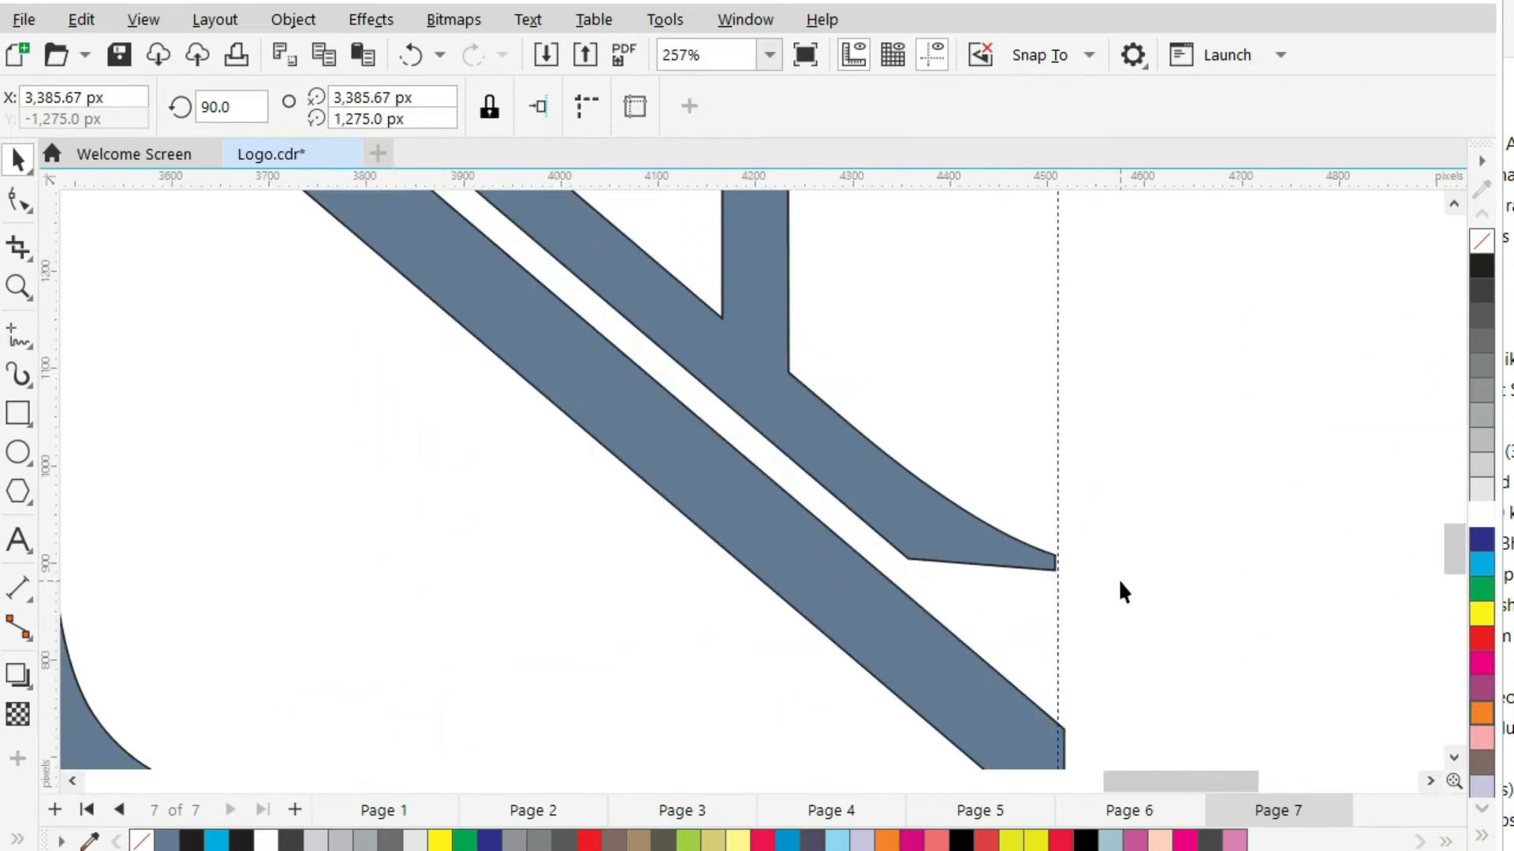
Enlarge the mirrored copy to about 75.3% so that its right tip meets the right vertical guideline.
click(1058, 574)
scroll(1060, 579, up, 5)
drag(1046, 577, 1064, 592)
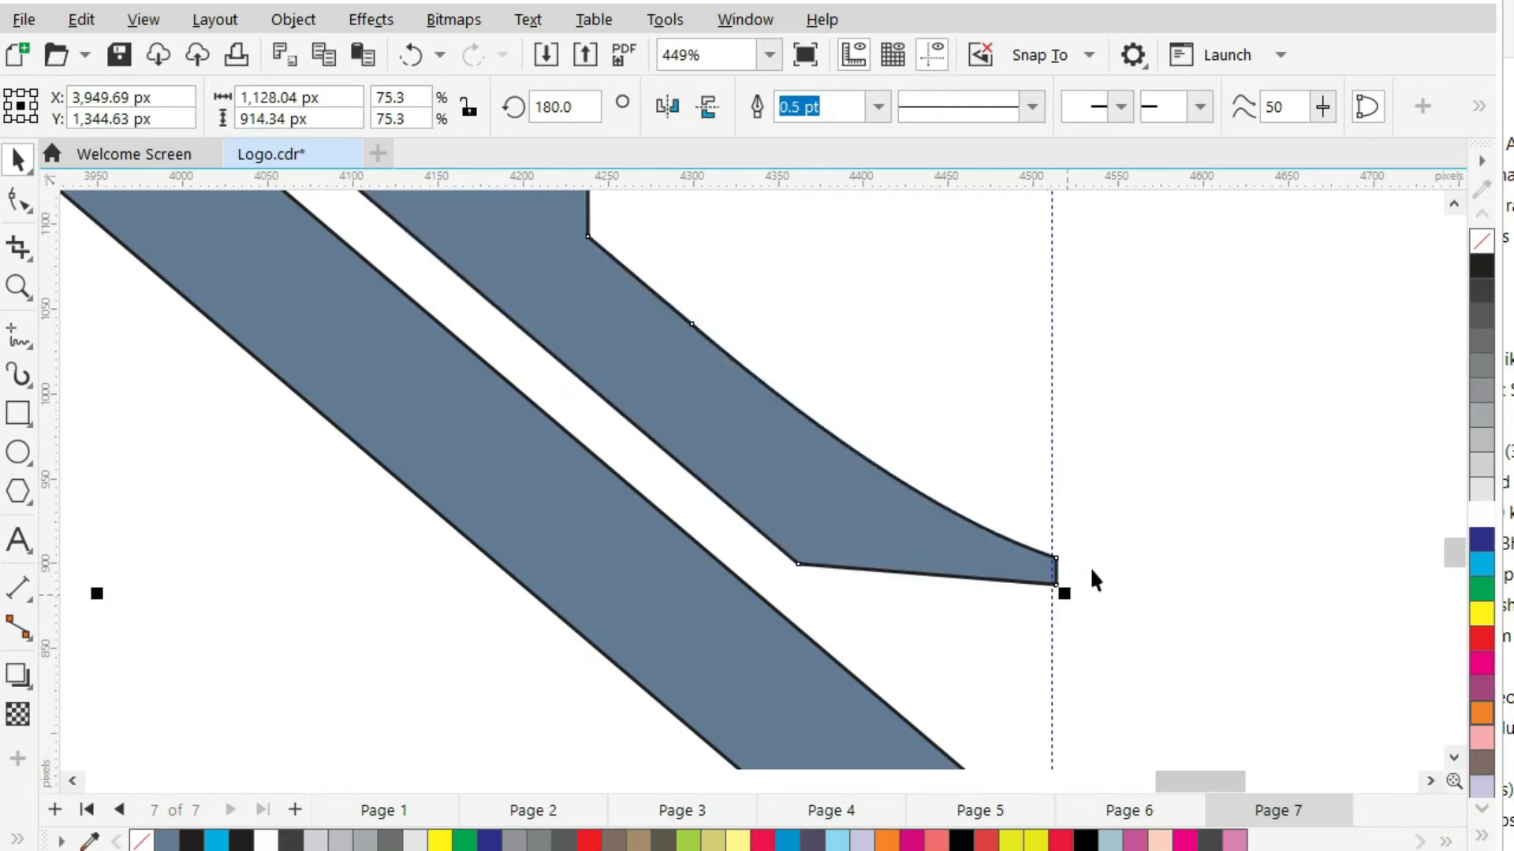
scroll(1103, 577, down, 10)
scroll(1147, 454, up, 1)
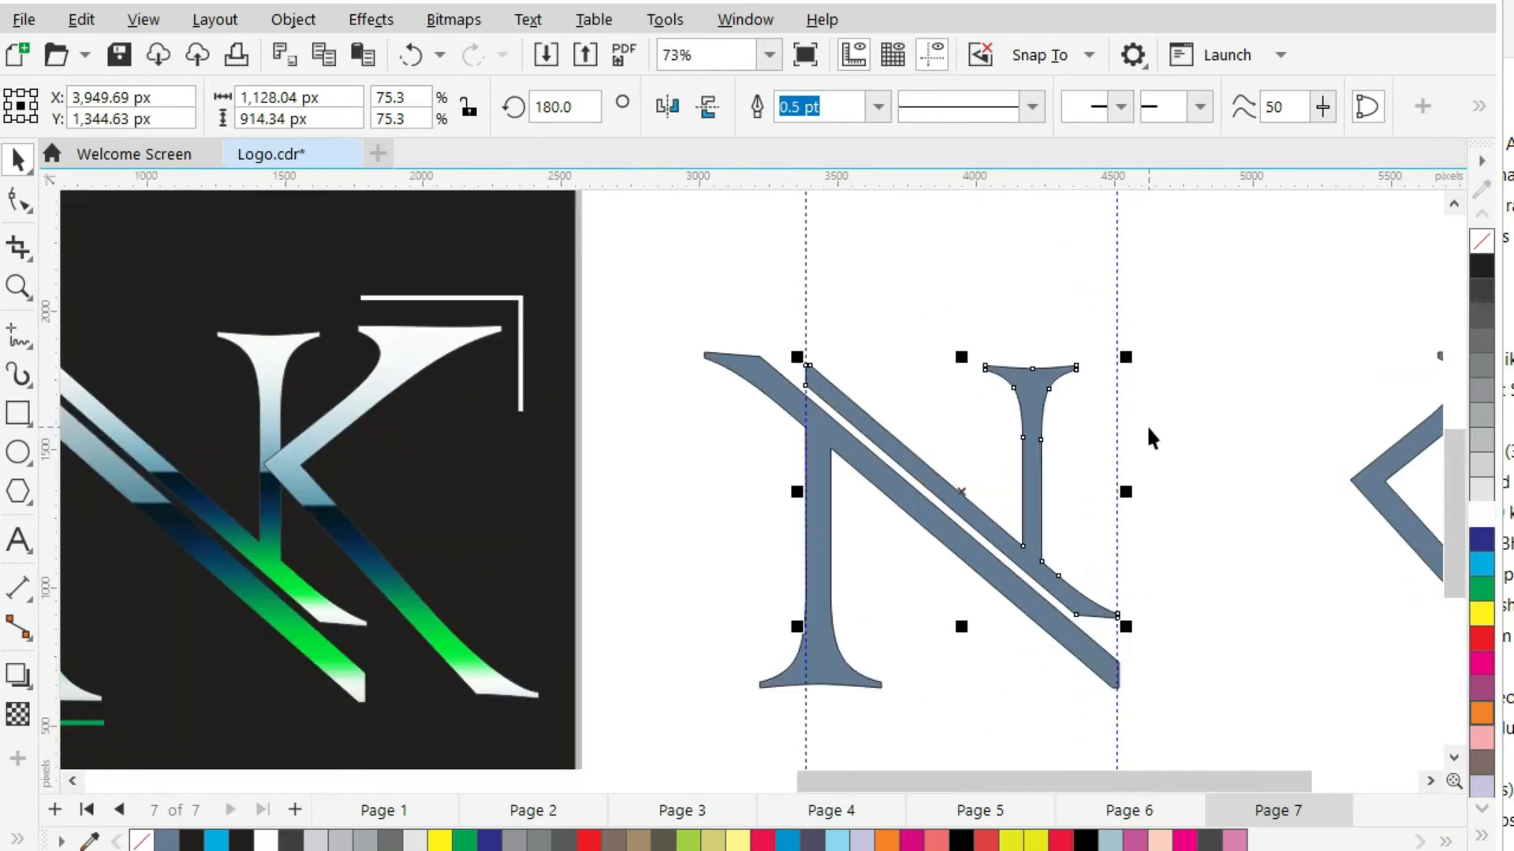
Place a horizontal guideline at about Y 1,838.19 px along the top of the N and K shapes.
scroll(1146, 425, up, 1)
drag(858, 183, 863, 314)
scroll(867, 324, down, 3)
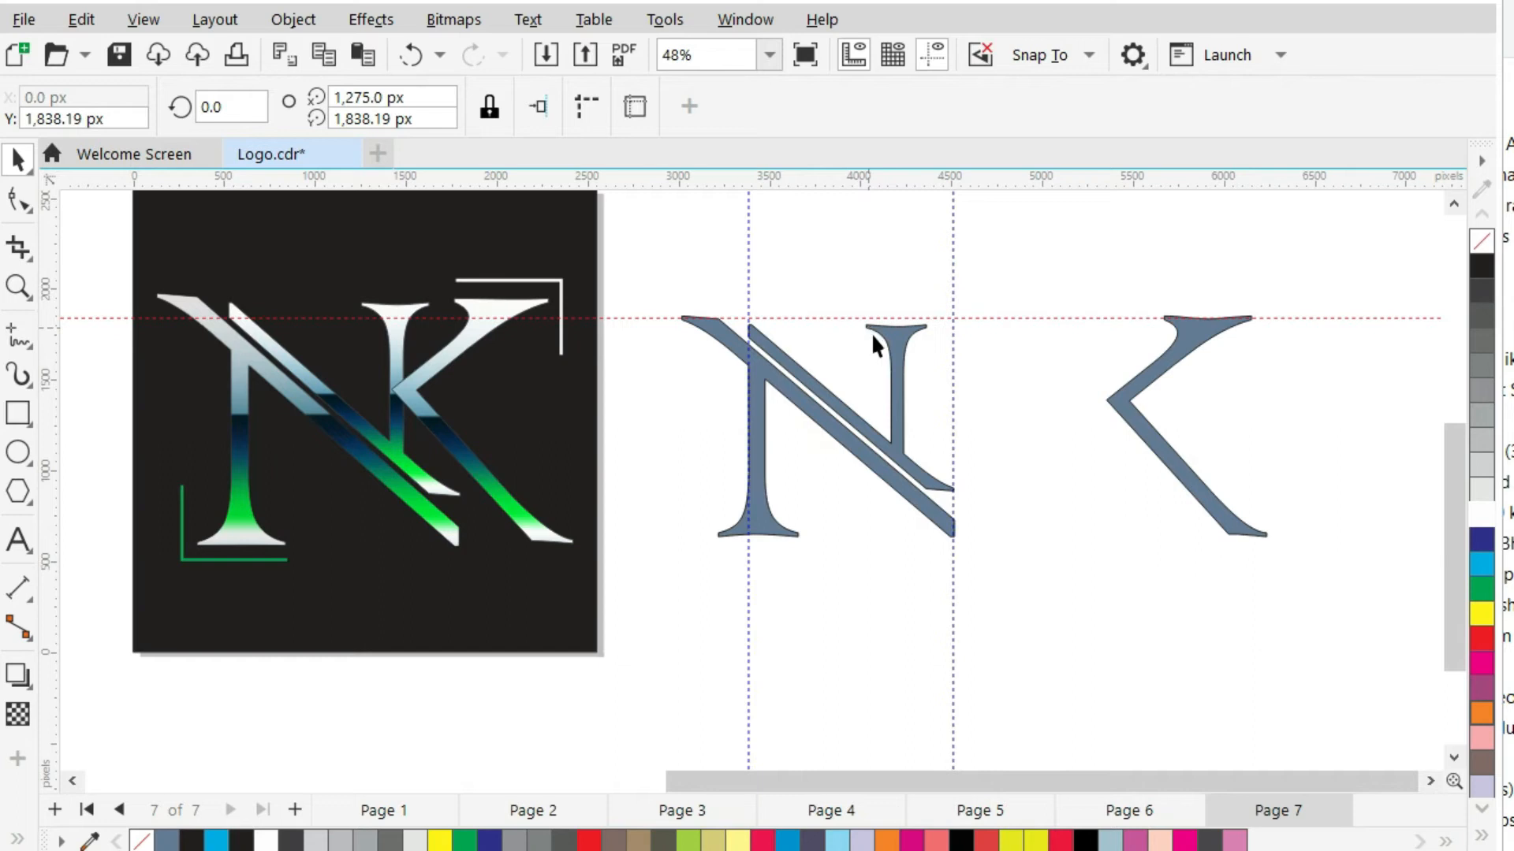
Move the K's angled arm shape left to about X 4,625.08 px so its corner overlaps the mirrored copy's stem.
drag(1168, 376, 1065, 409)
key(Left)
key(Left)
key(Left)
key(Left)
key(Left)
key(Left)
key(Left)
key(Left)
key(Left)
key(Left)
key(Left)
key(Left)
key(Left)
key(Left)
key(Left)
key(Left)
key(Left)
key(Left)
key(Left)
key(Left)
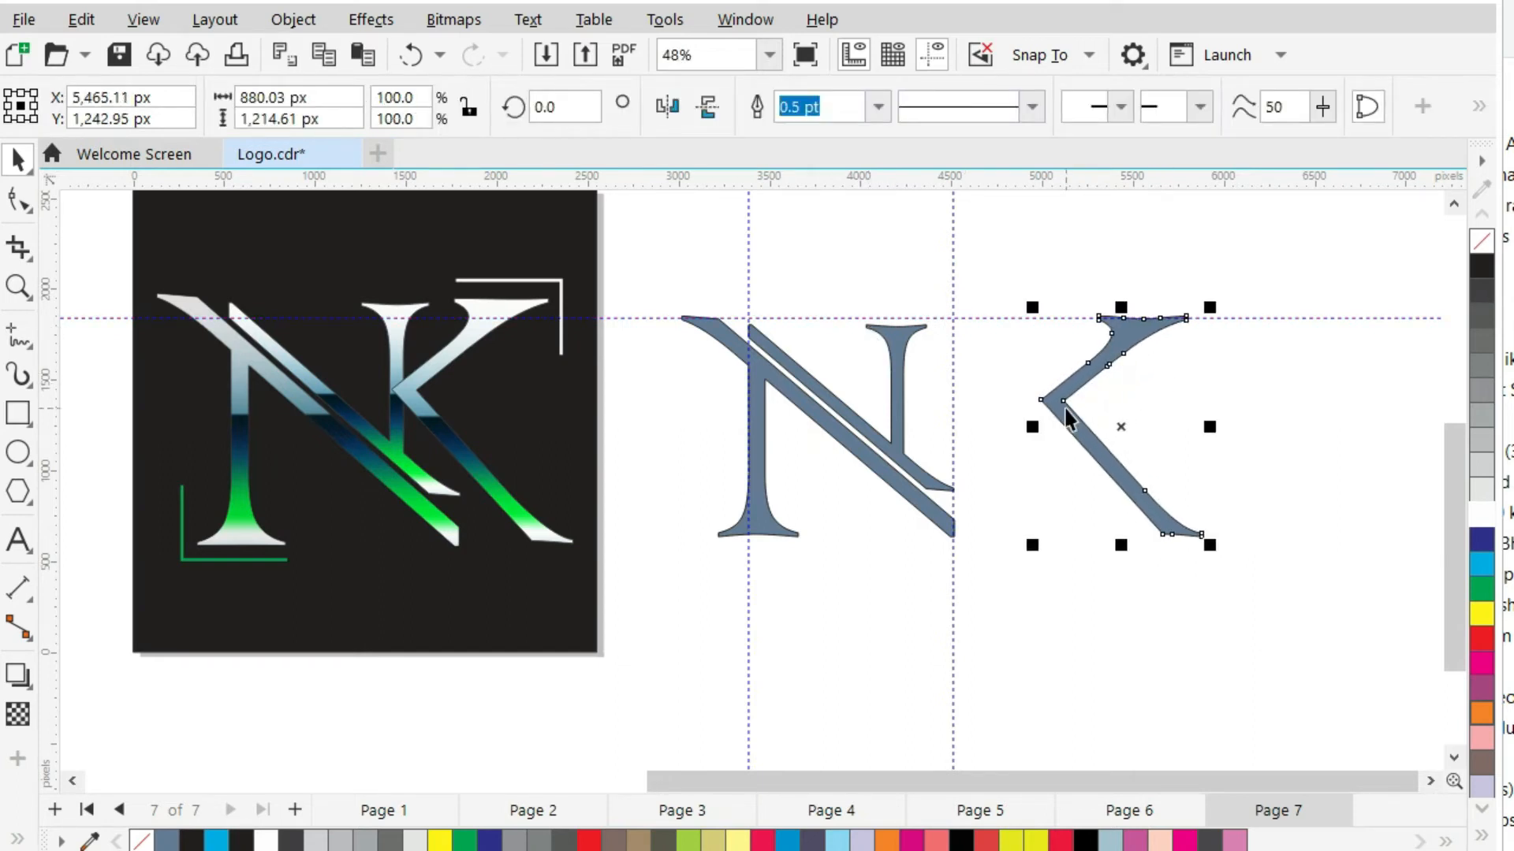
key(Left)
key(Left)
key(Left)
key(Left)
key(Left)
key(Left)
key(Left)
key(Left)
key(Left)
key(Left)
key(Left)
key(Left)
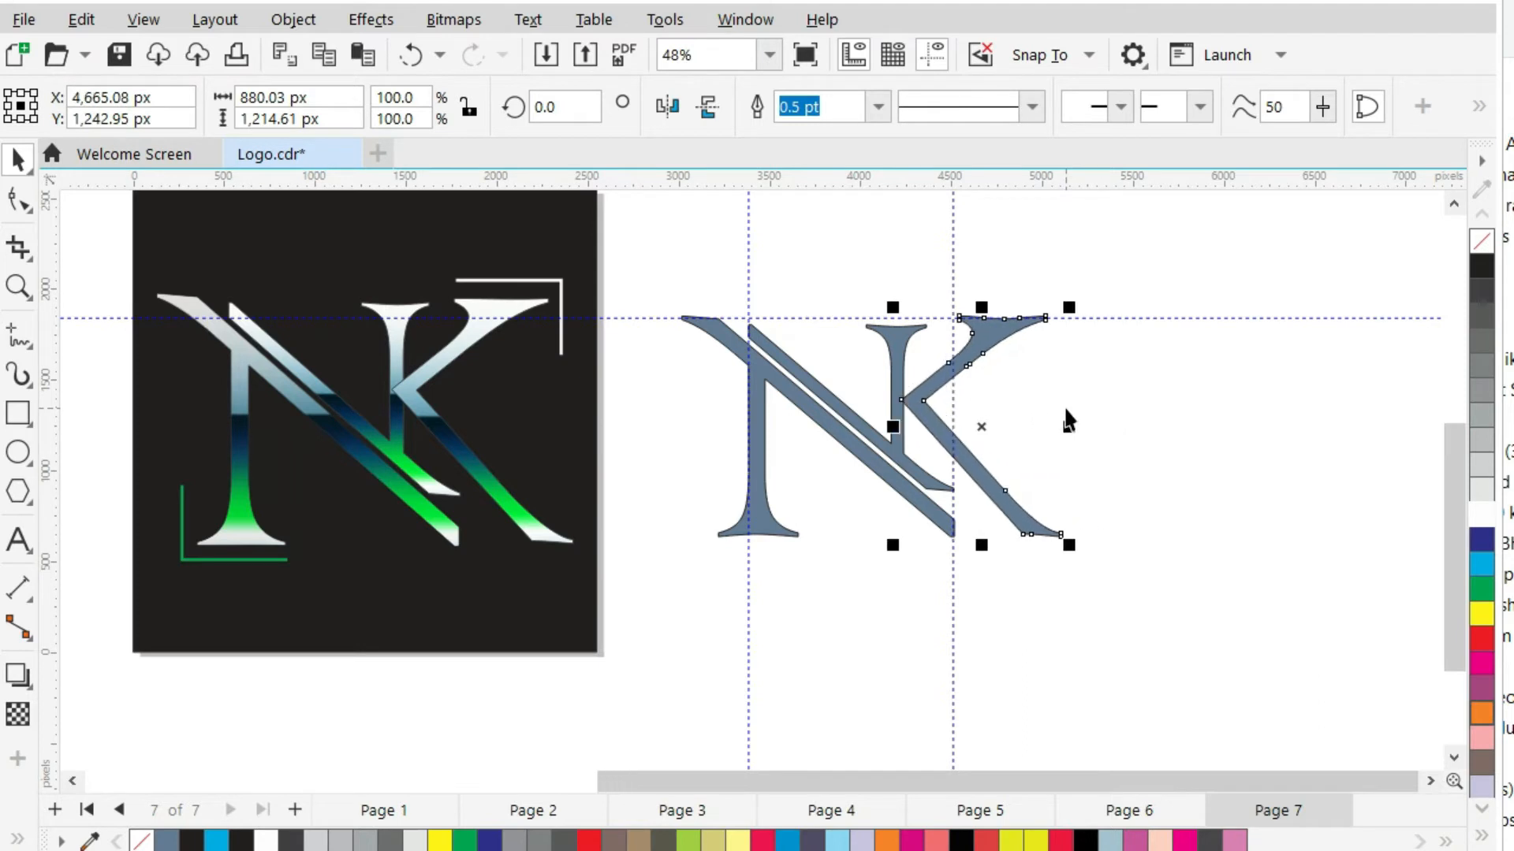
key(Left)
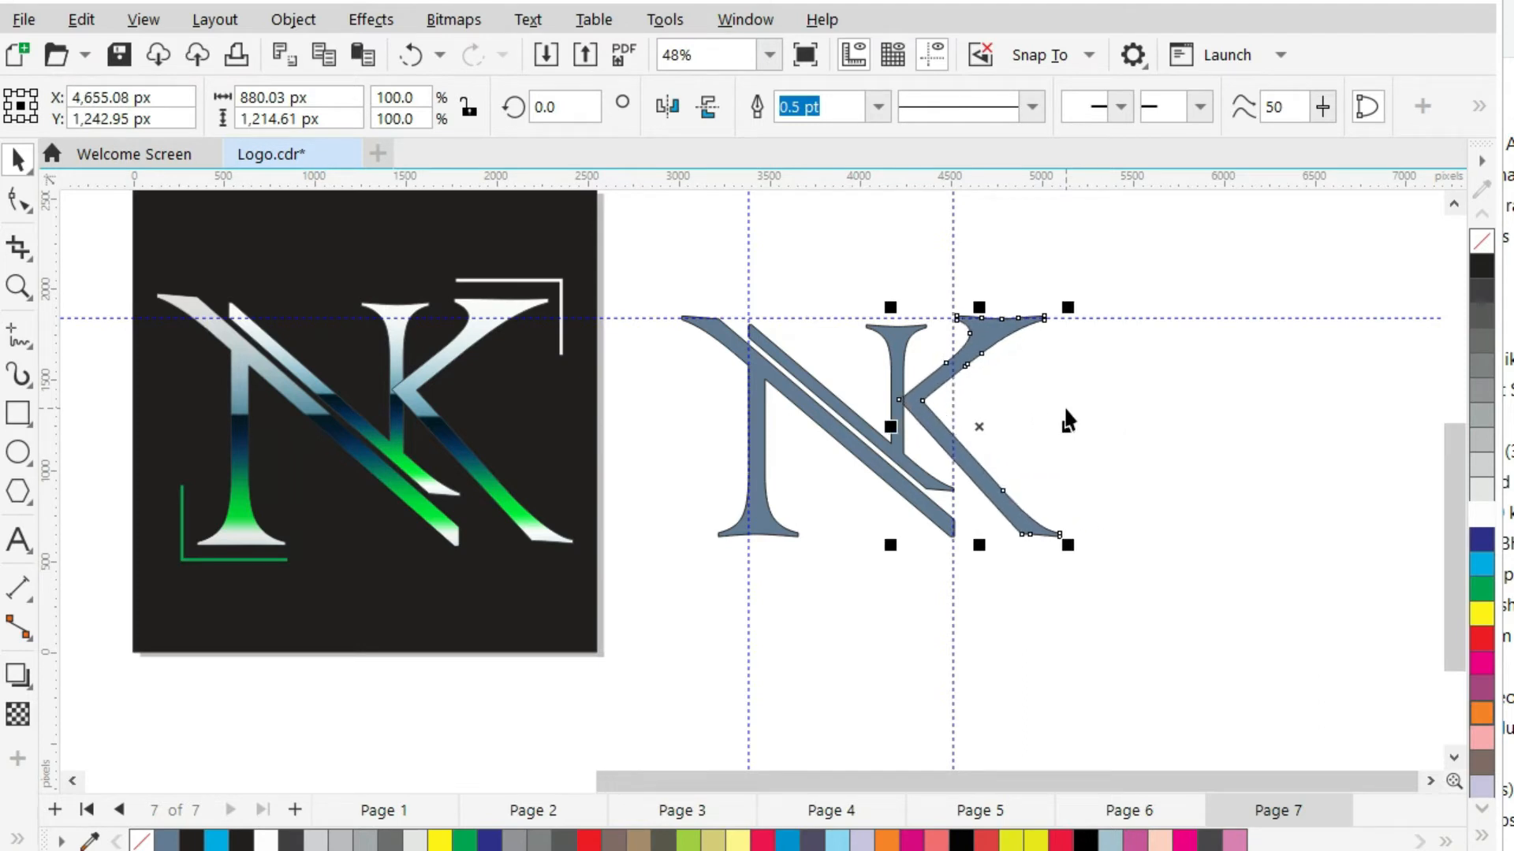
right_click(1010, 343)
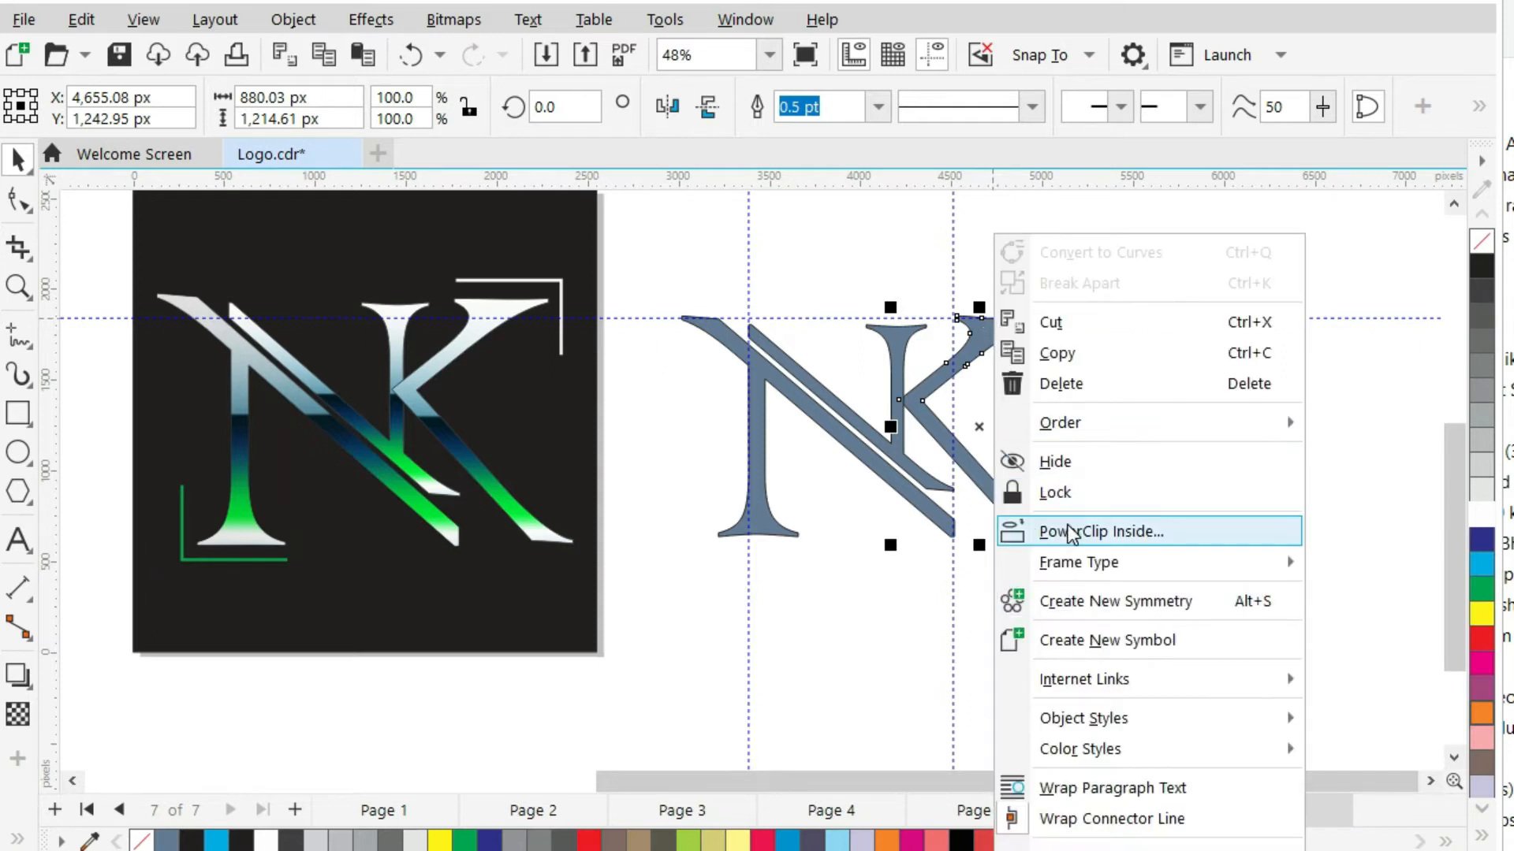
click(927, 569)
click(918, 401)
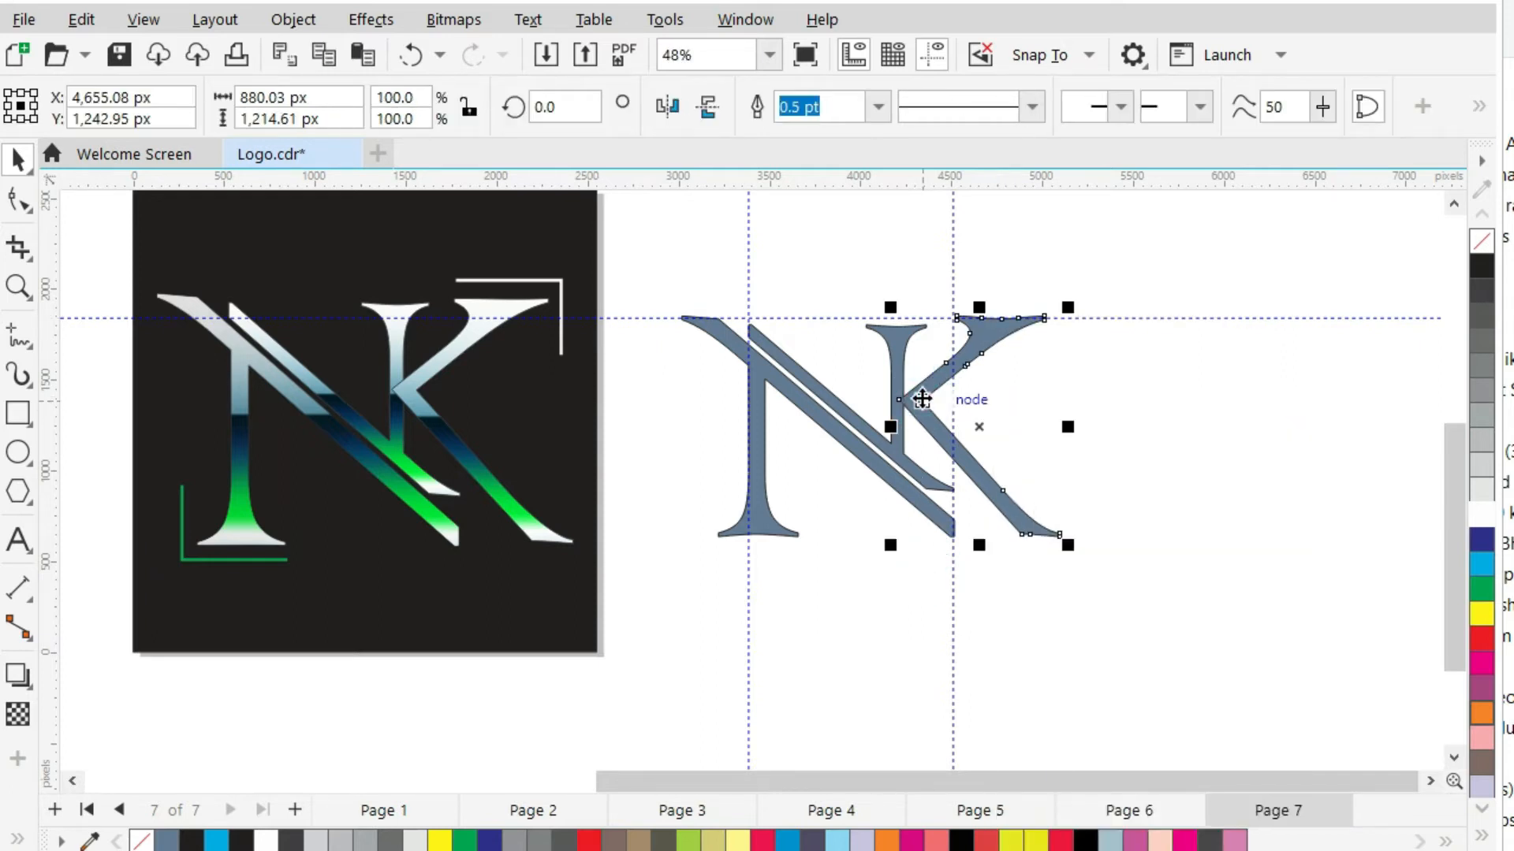
key(Left)
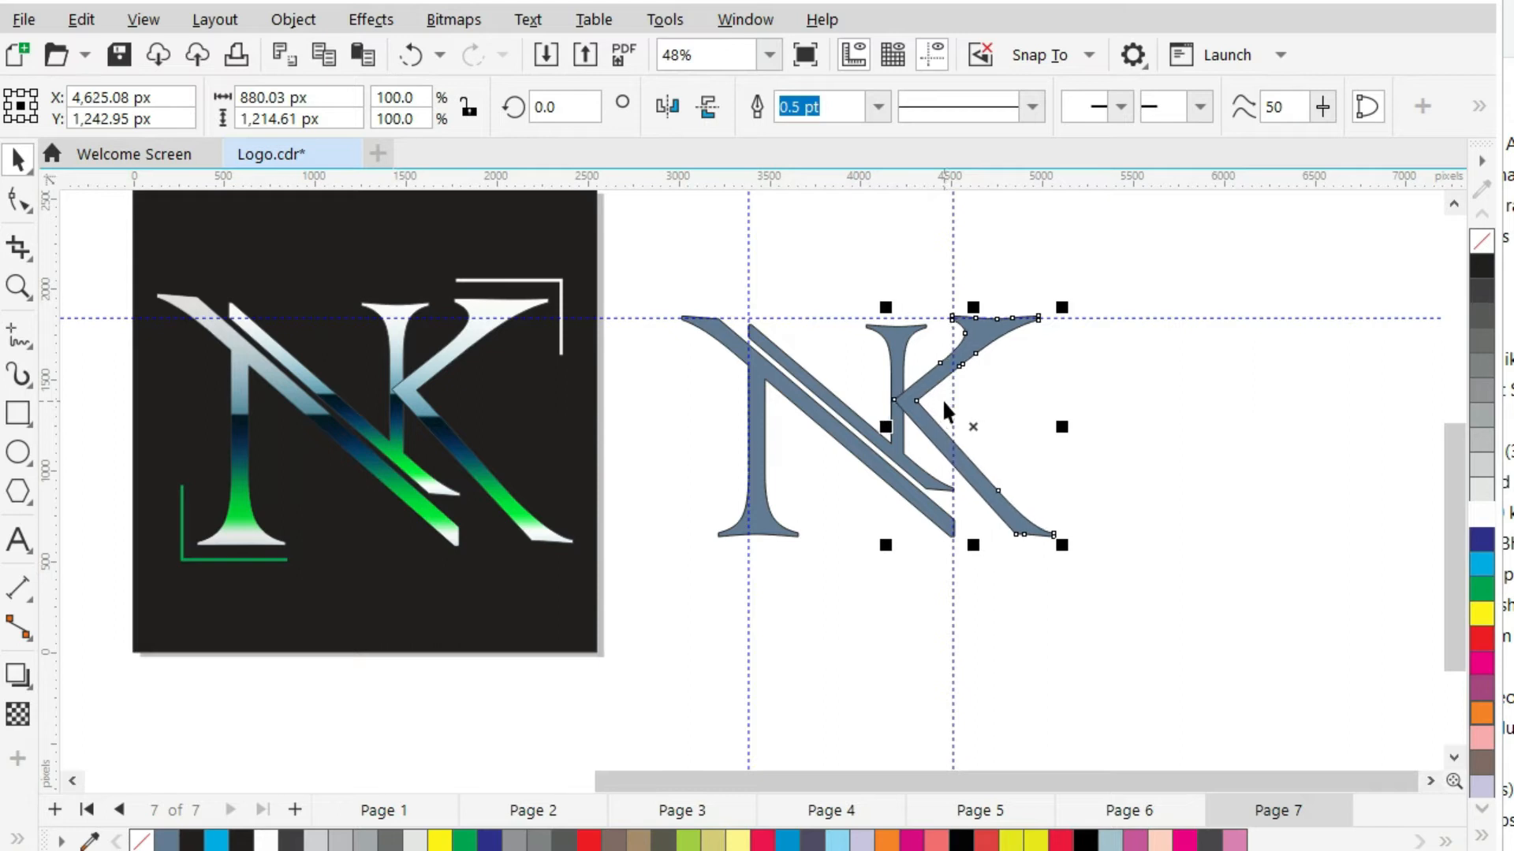
Place a horizontal guideline at about Y 632.97 px along the bottom edge of the N and K shapes.
drag(650, 177, 738, 539)
scroll(1056, 529, up, 6)
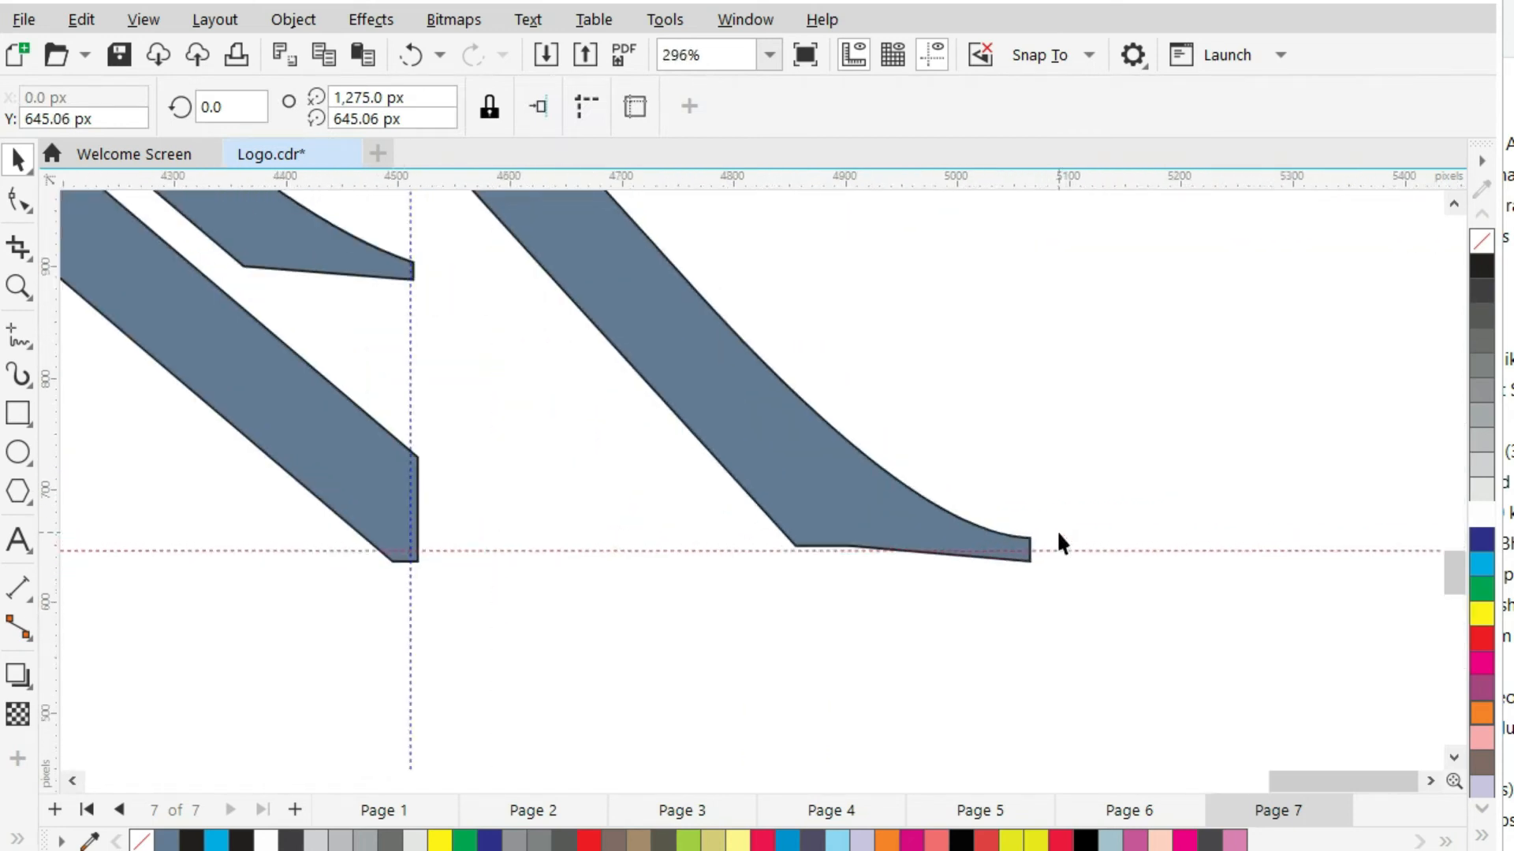
scroll(1058, 537, up, 1)
scroll(1058, 536, down, 3)
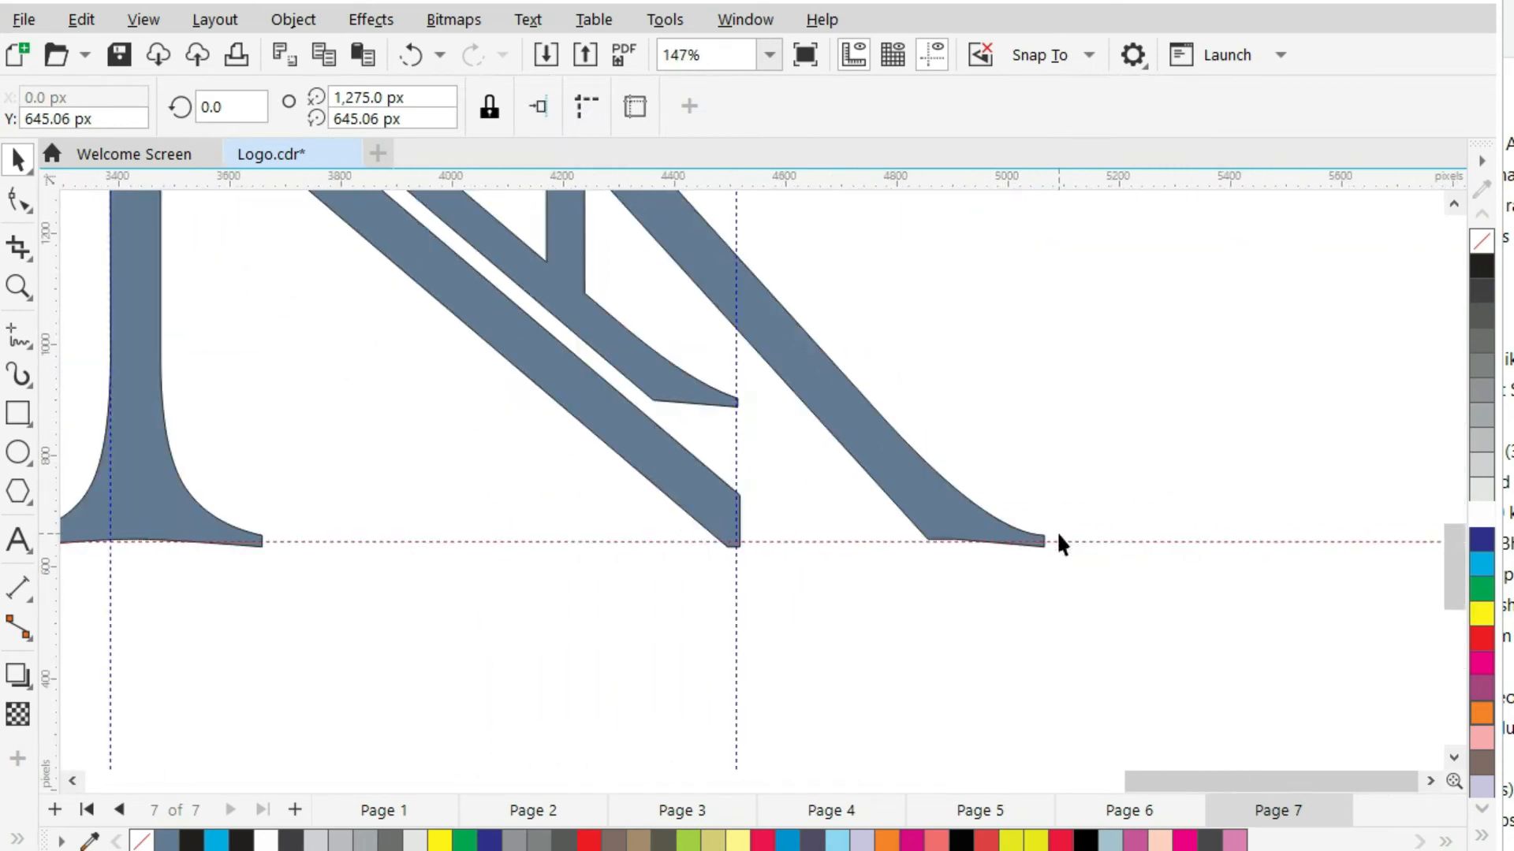
drag(894, 542, 902, 550)
scroll(966, 558, down, 4)
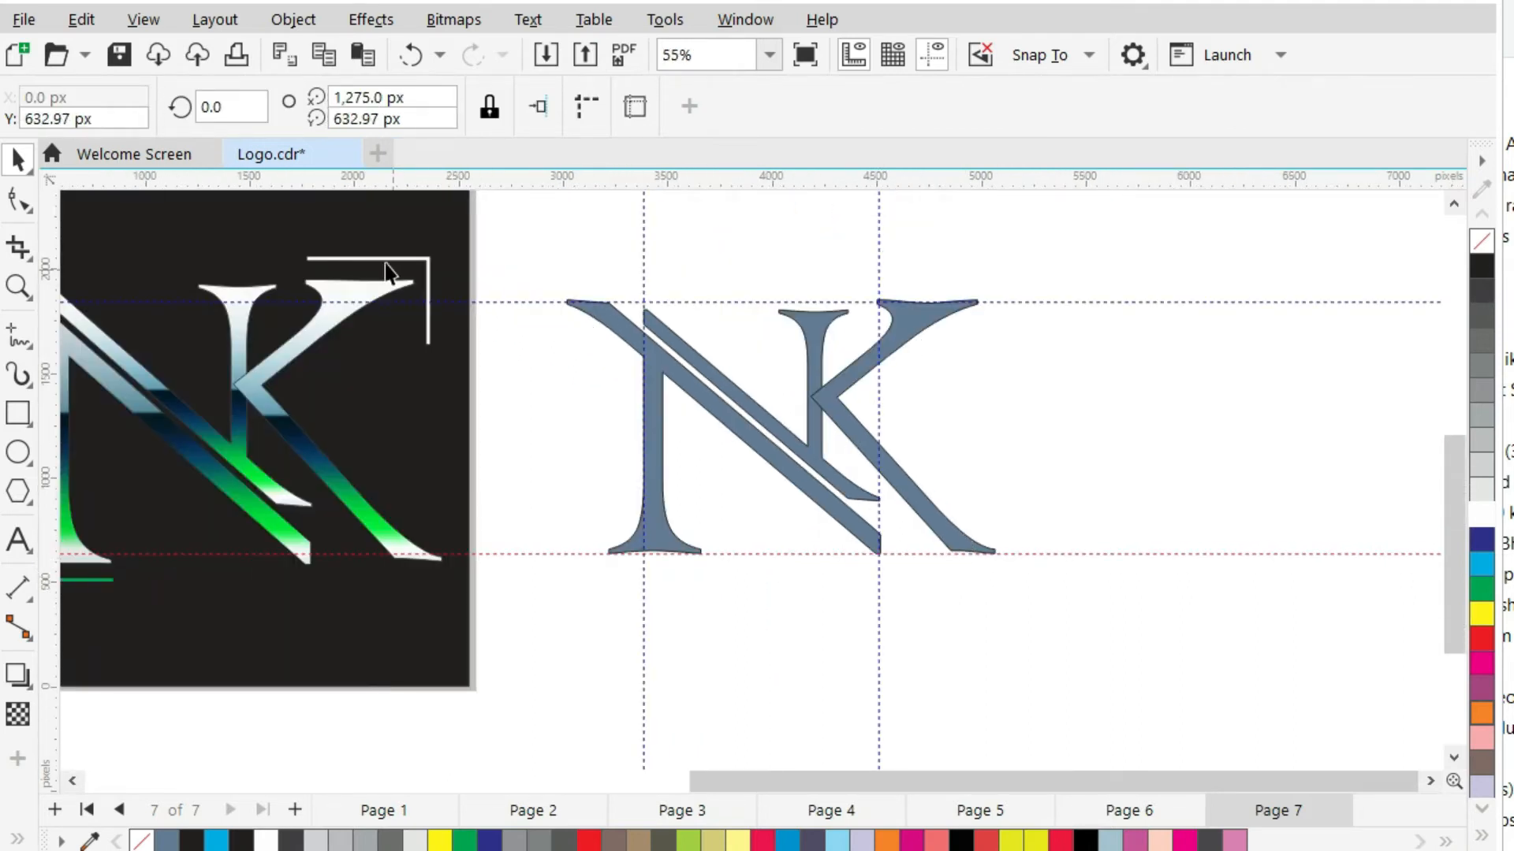
Place a horizontal guideline at about Y 1,984.04 px near the top of the reference logo's K and delete it.
drag(325, 188, 385, 279)
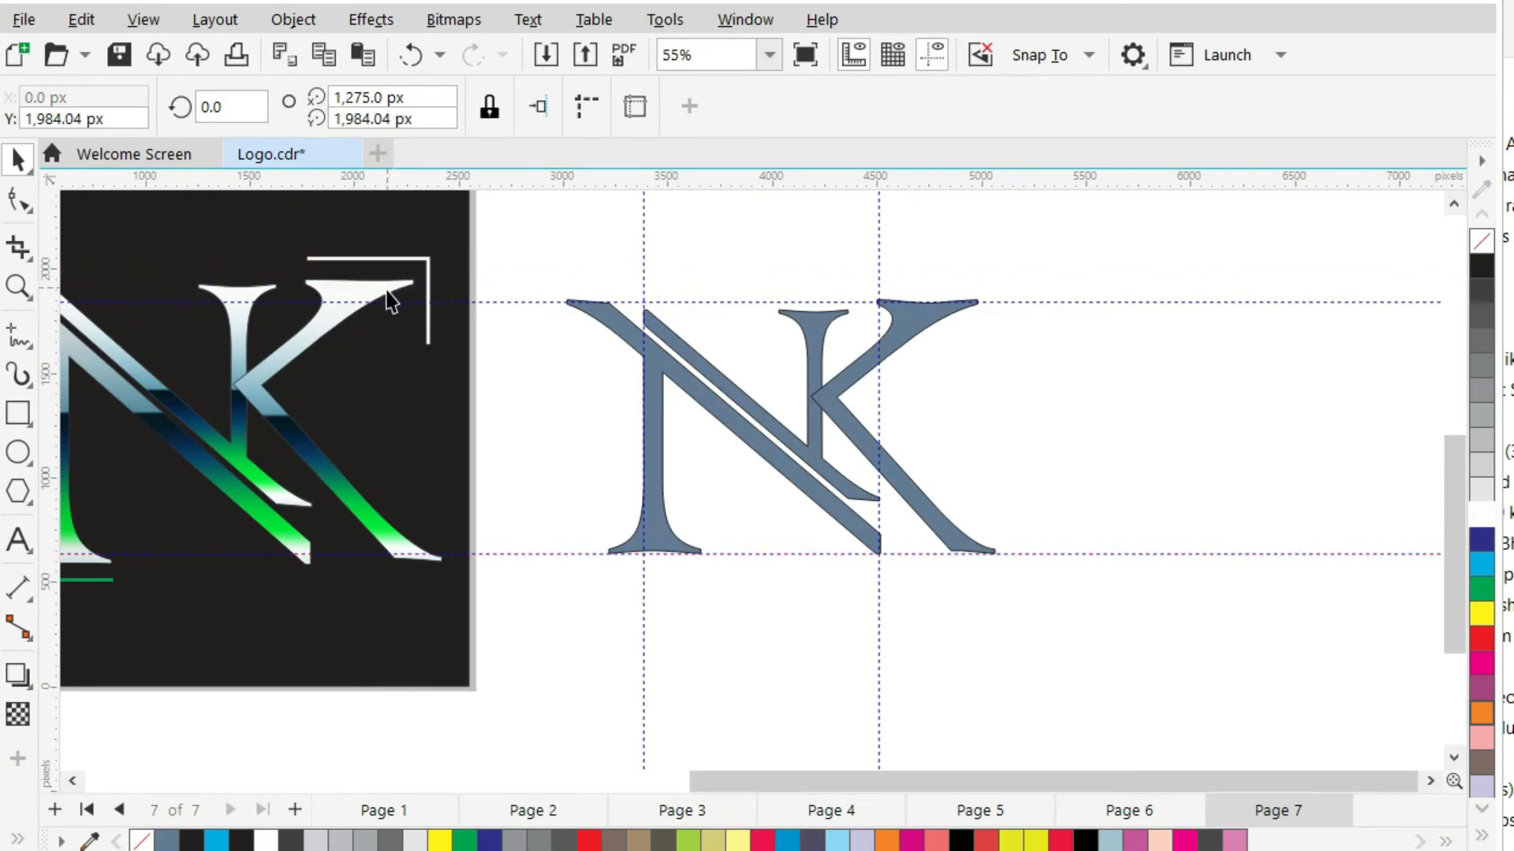
key(Delete)
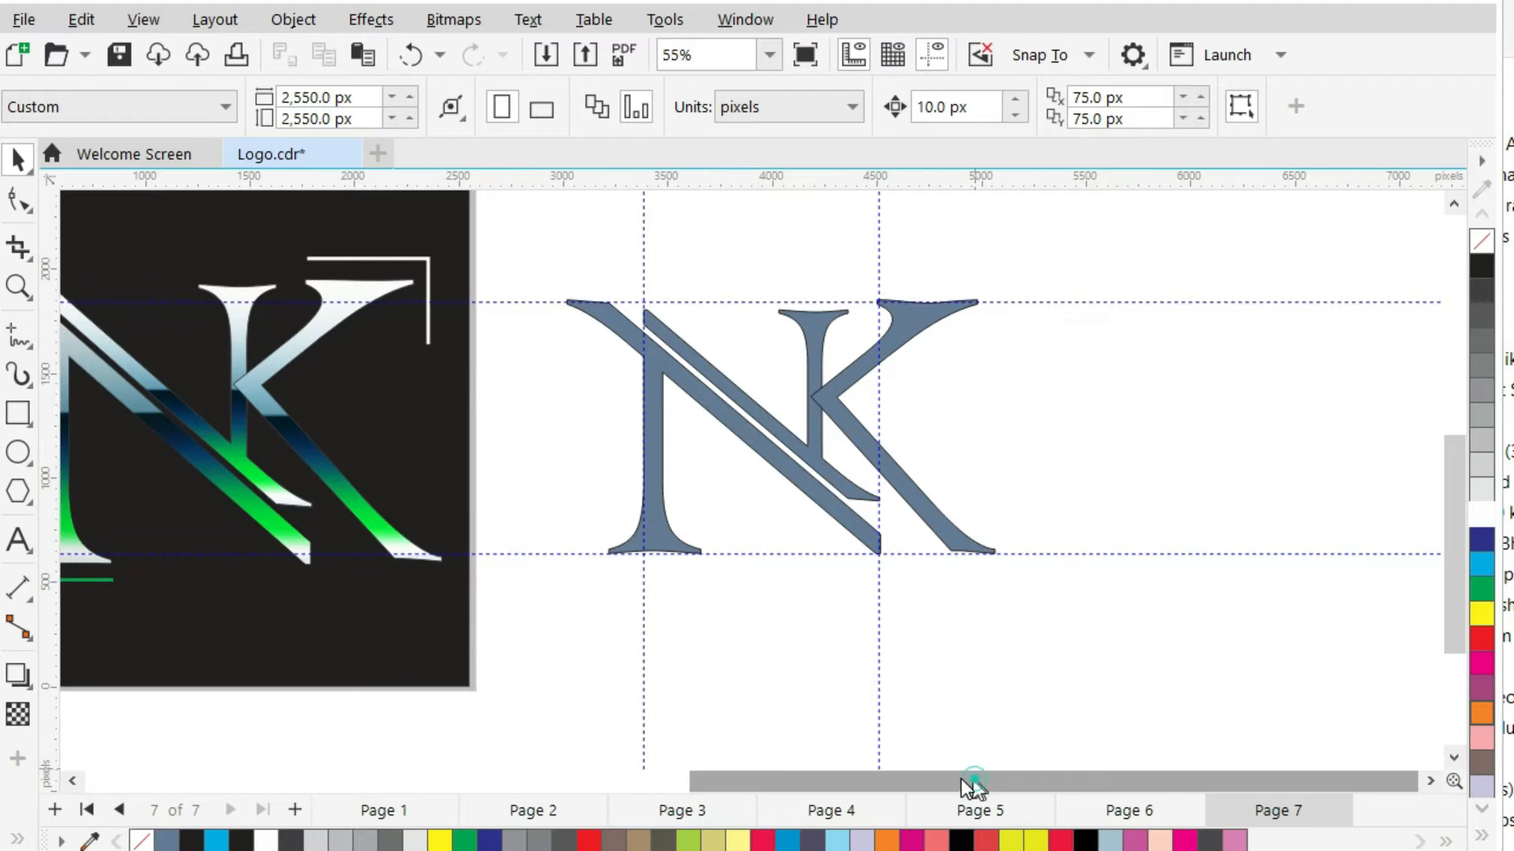
scroll(995, 781, left, 3)
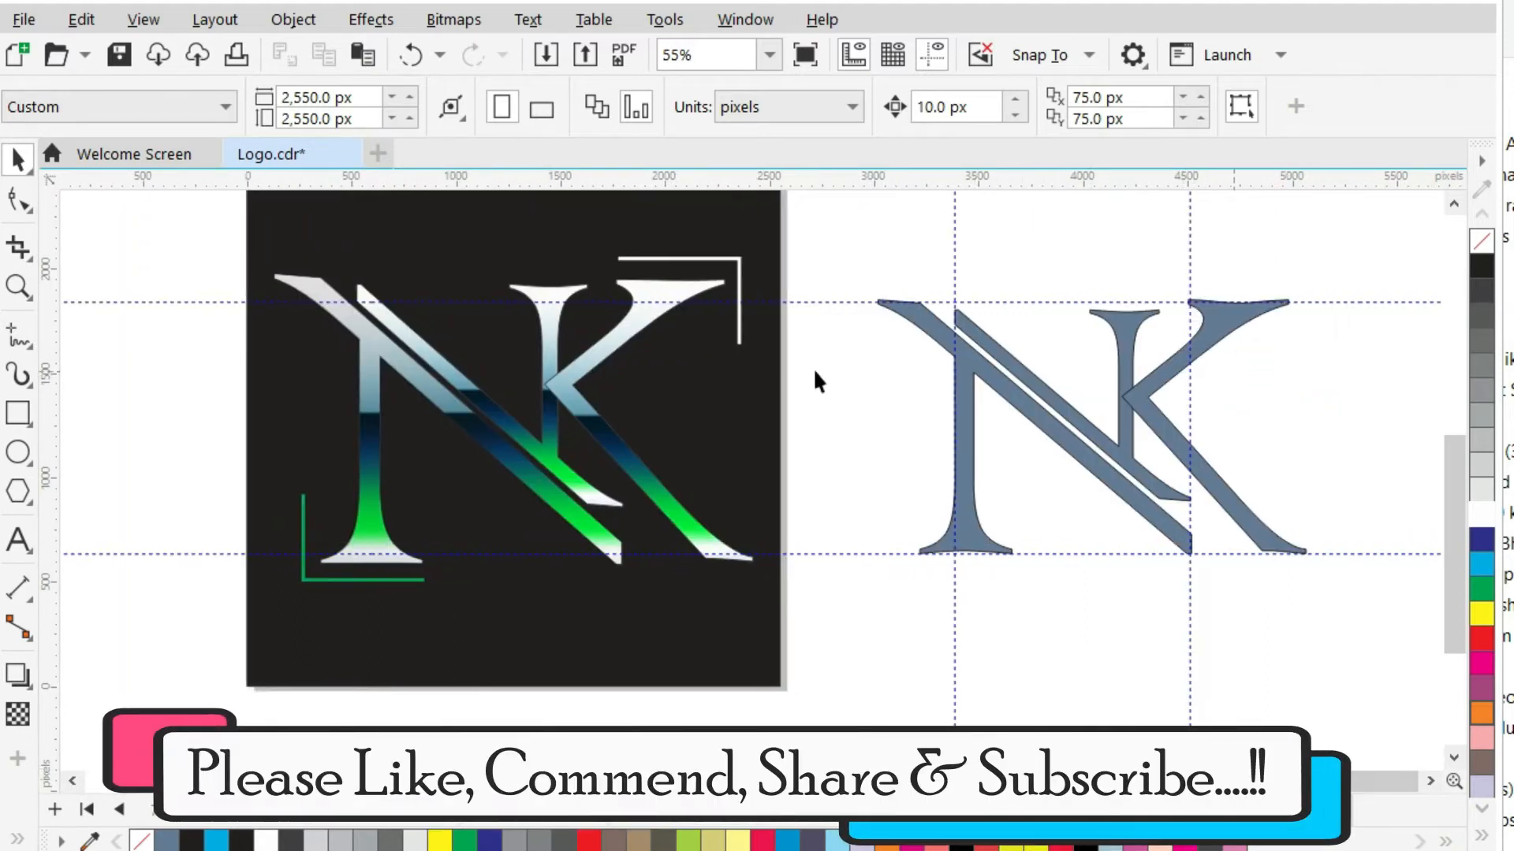
Save the document and place a copy of the dark background square behind the new NK shapes.
key(ctrl+s)
drag(741, 417, 1283, 413)
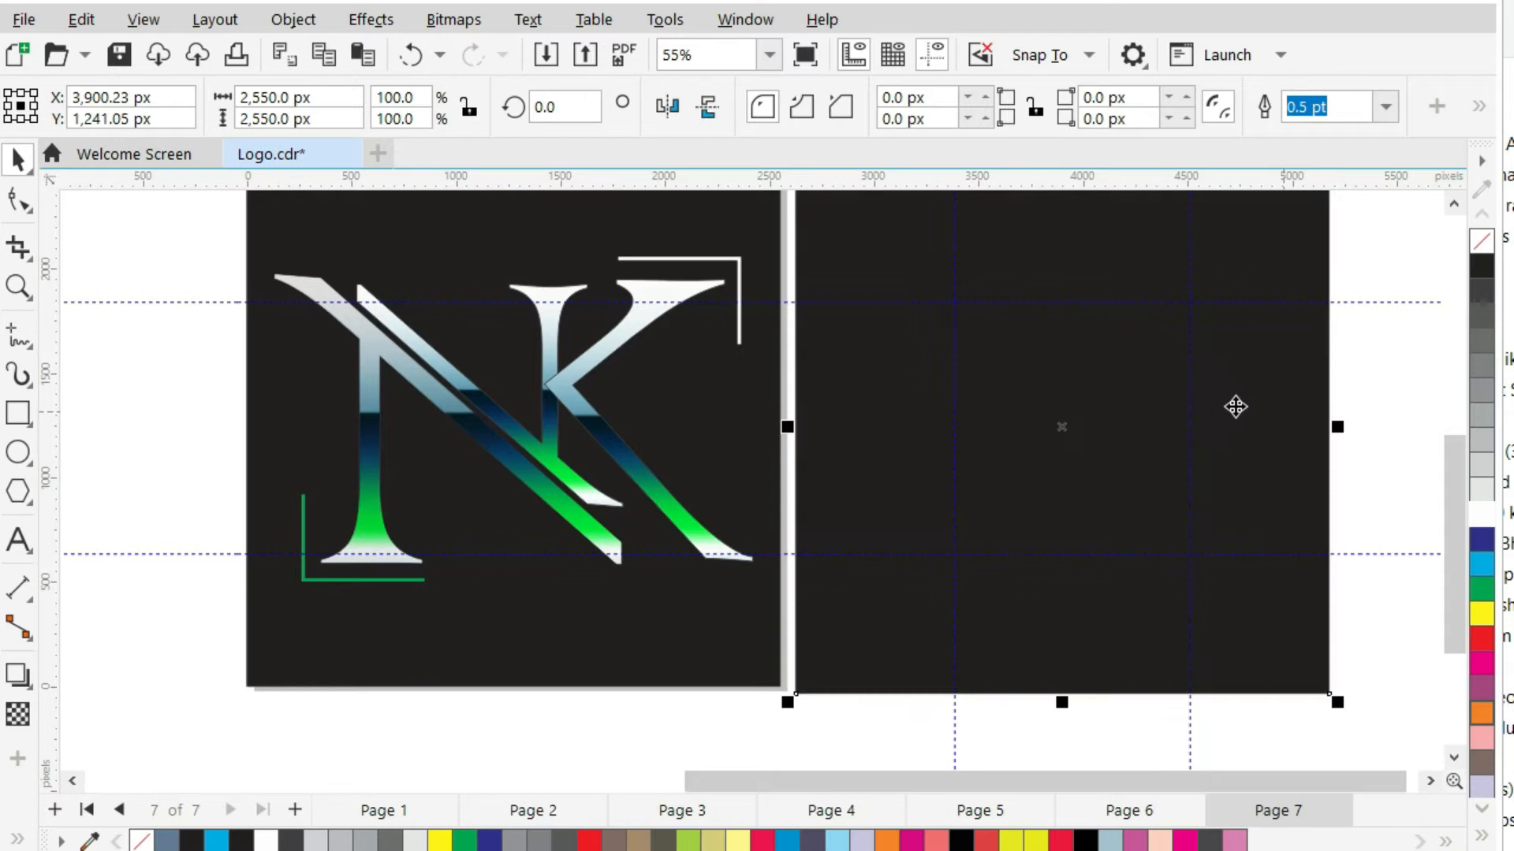
key(ctrl+Page_Down)
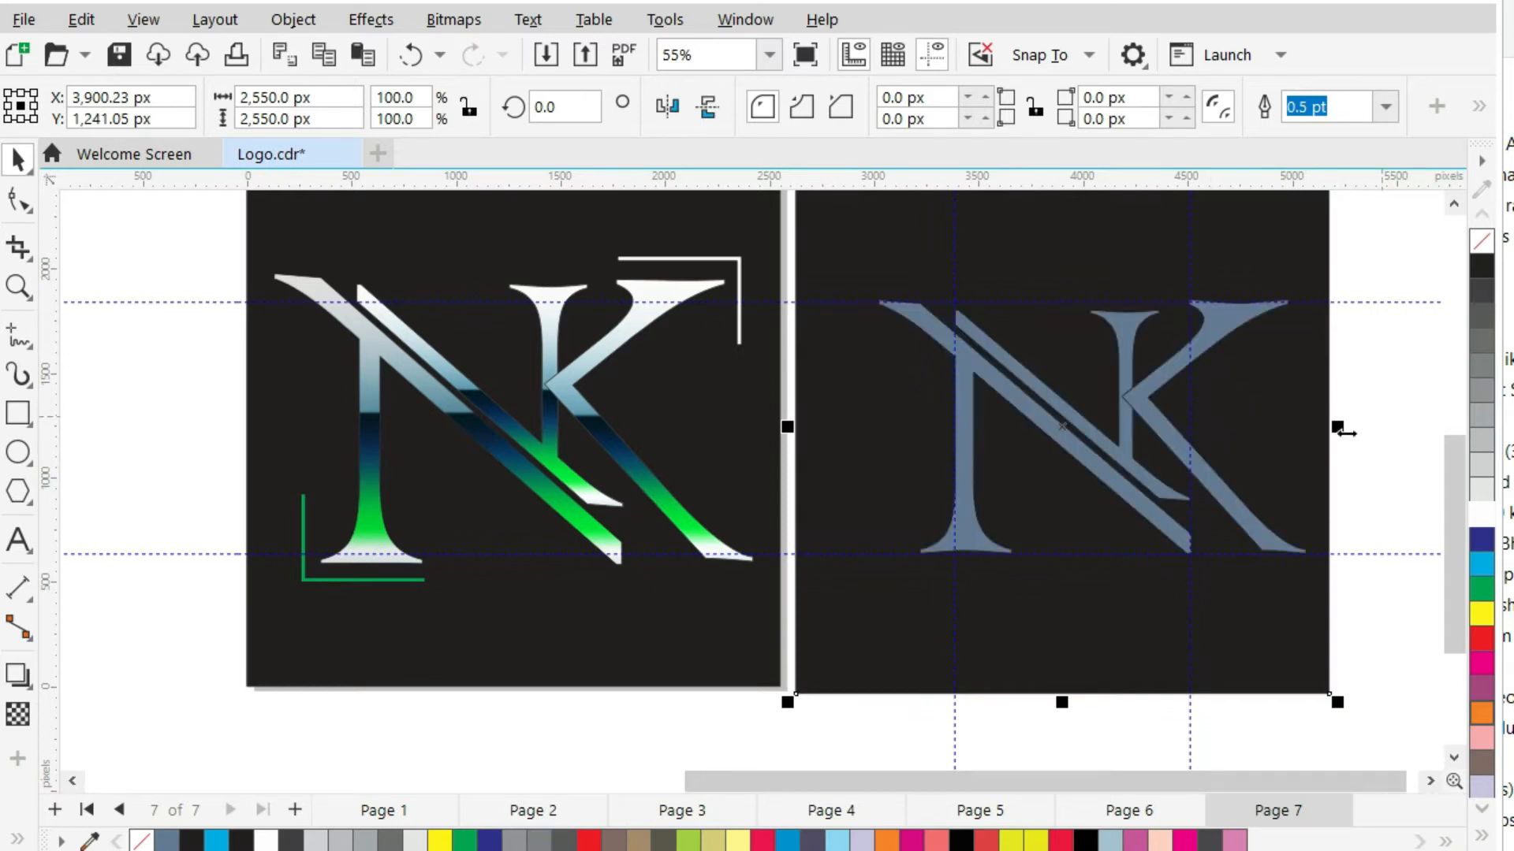
drag(1453, 477, 1453, 456)
click(1371, 441)
Group the three NK letter shapes, try centring the group on the page and undo that move.
drag(1385, 328, 856, 653)
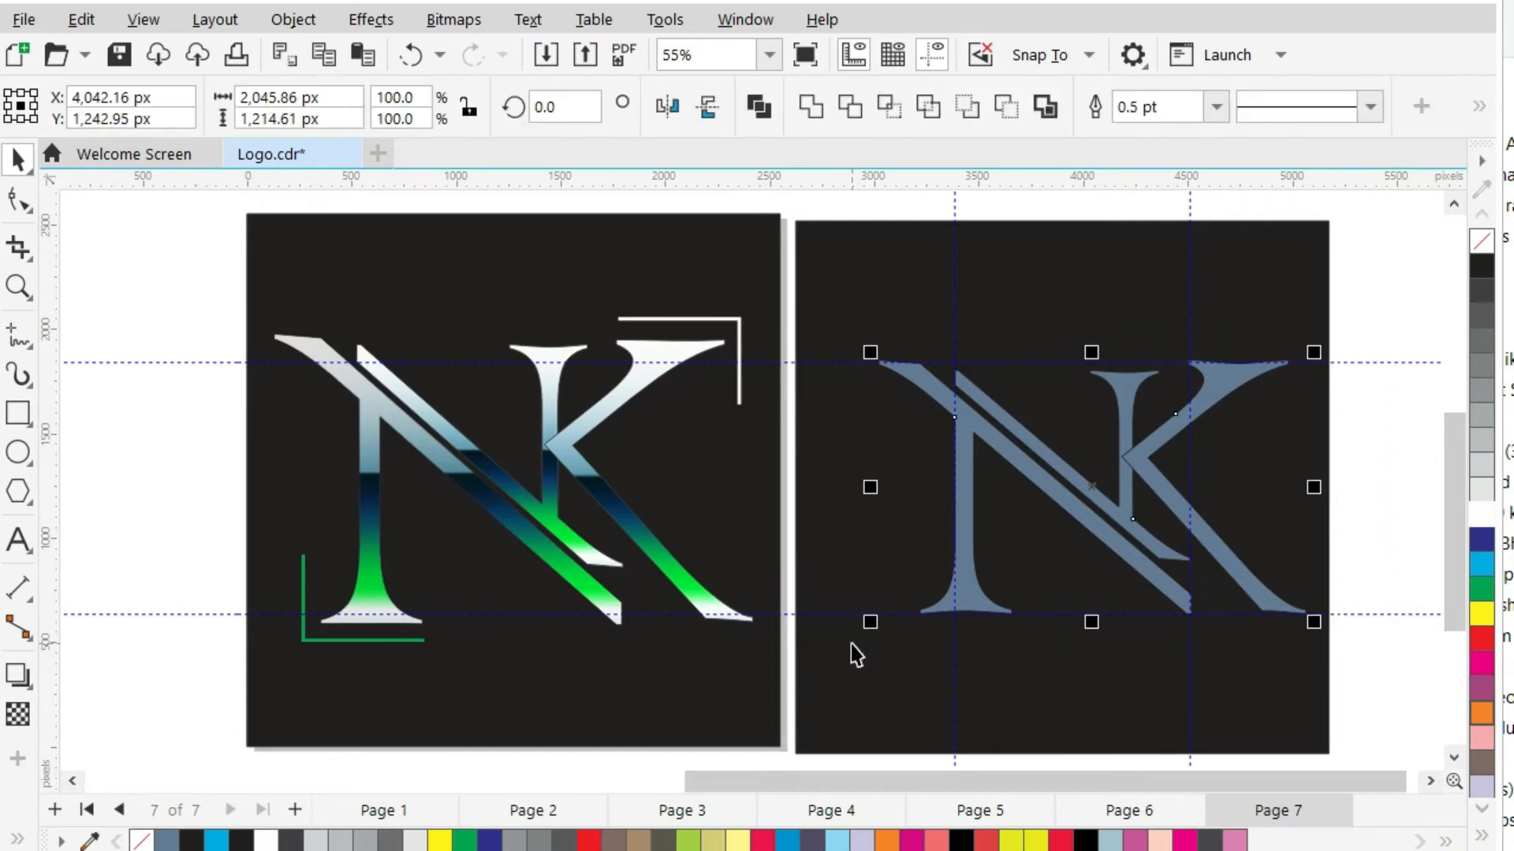
key(p)
key(ctrl+z)
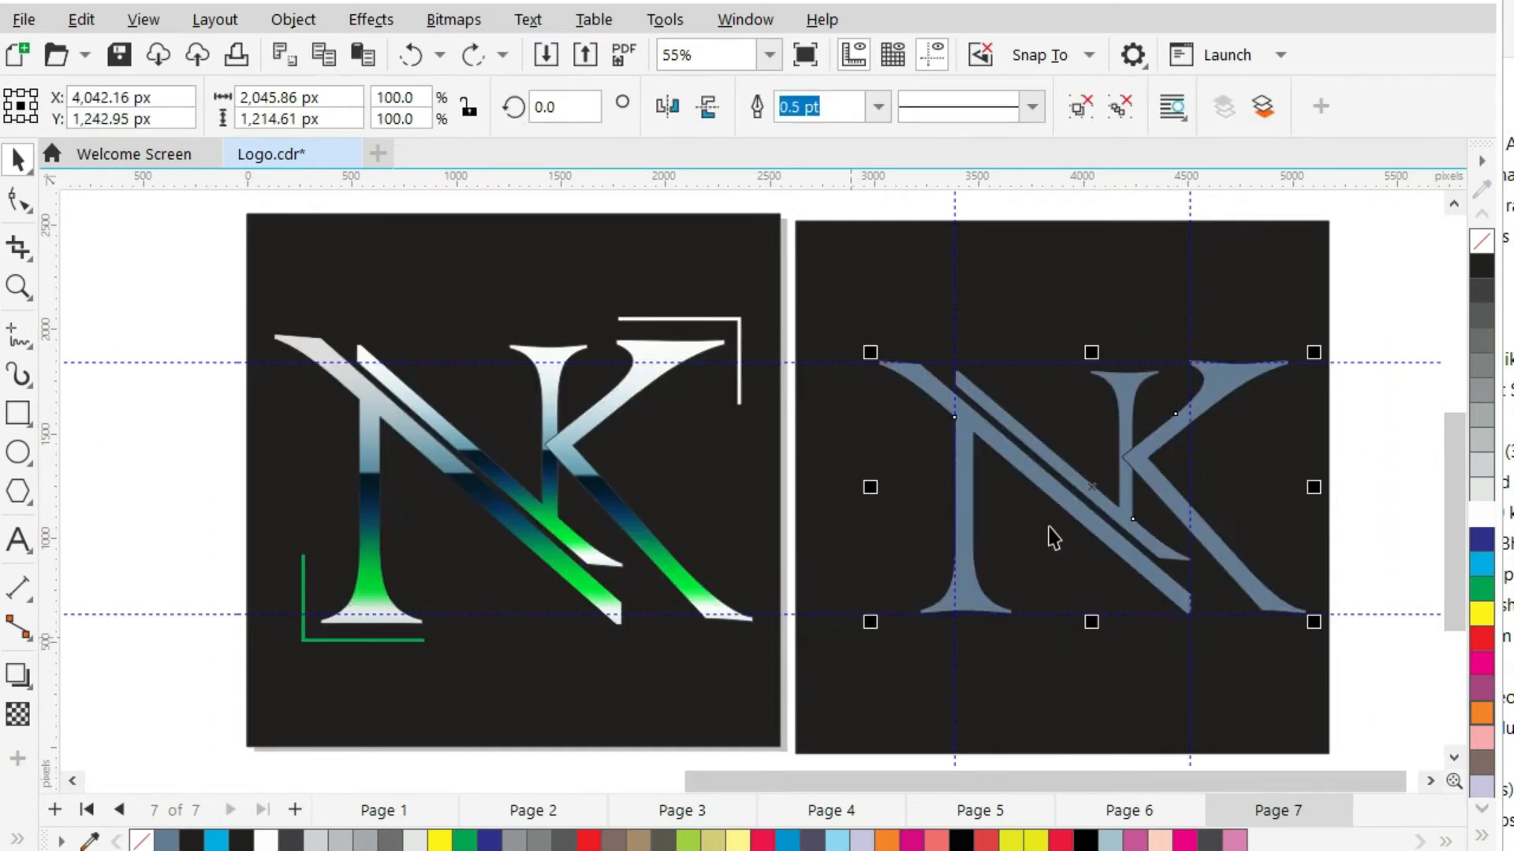
Try centring the NK group and its background square on the page, and undo each move.
shift+click(869, 298)
key(p)
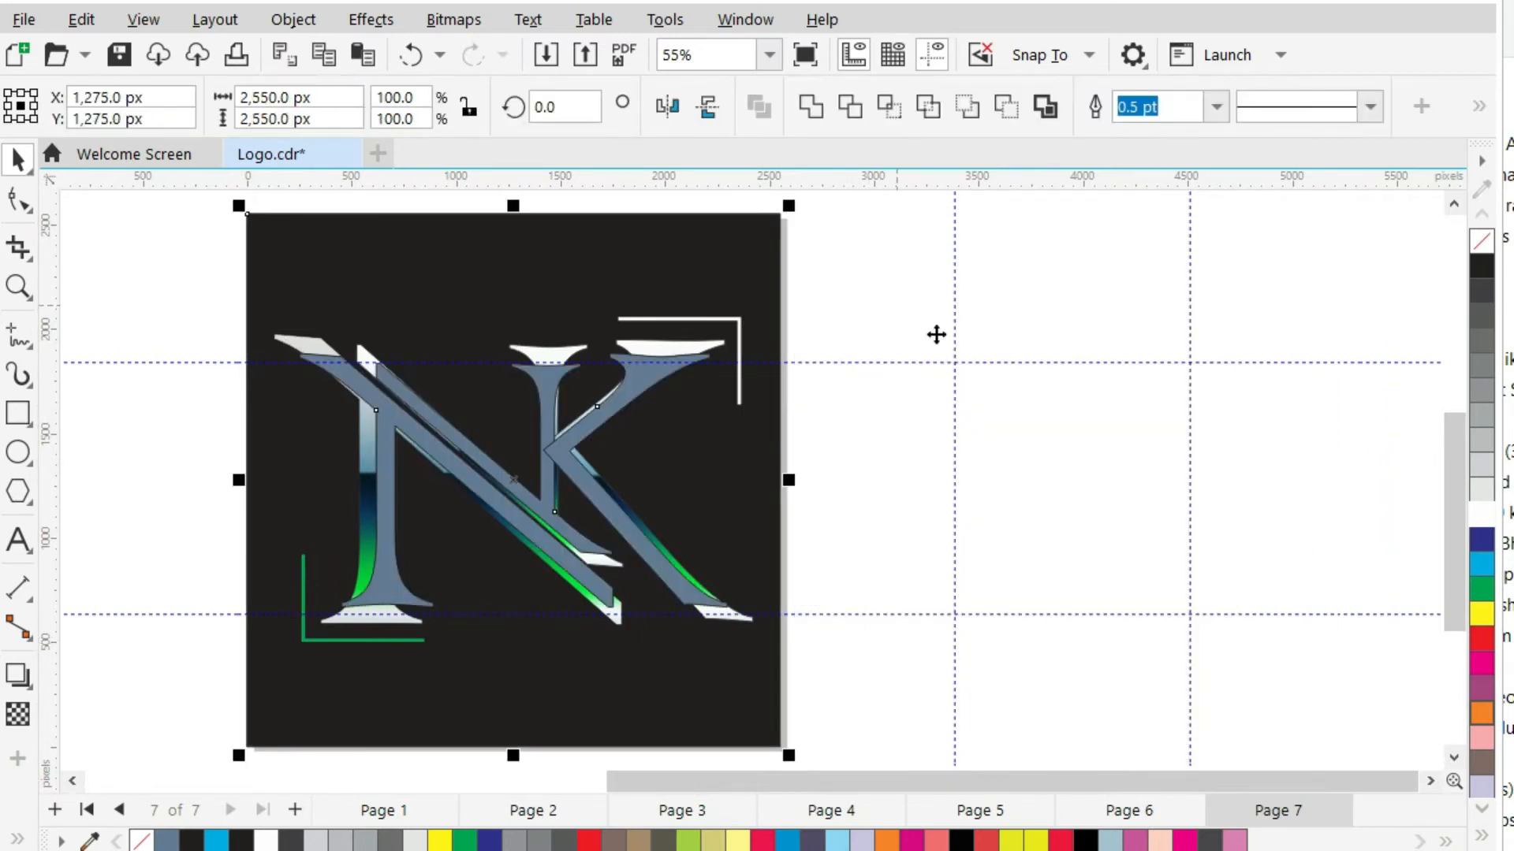
key(ctrl+z)
click(1115, 406)
shift+click(1109, 321)
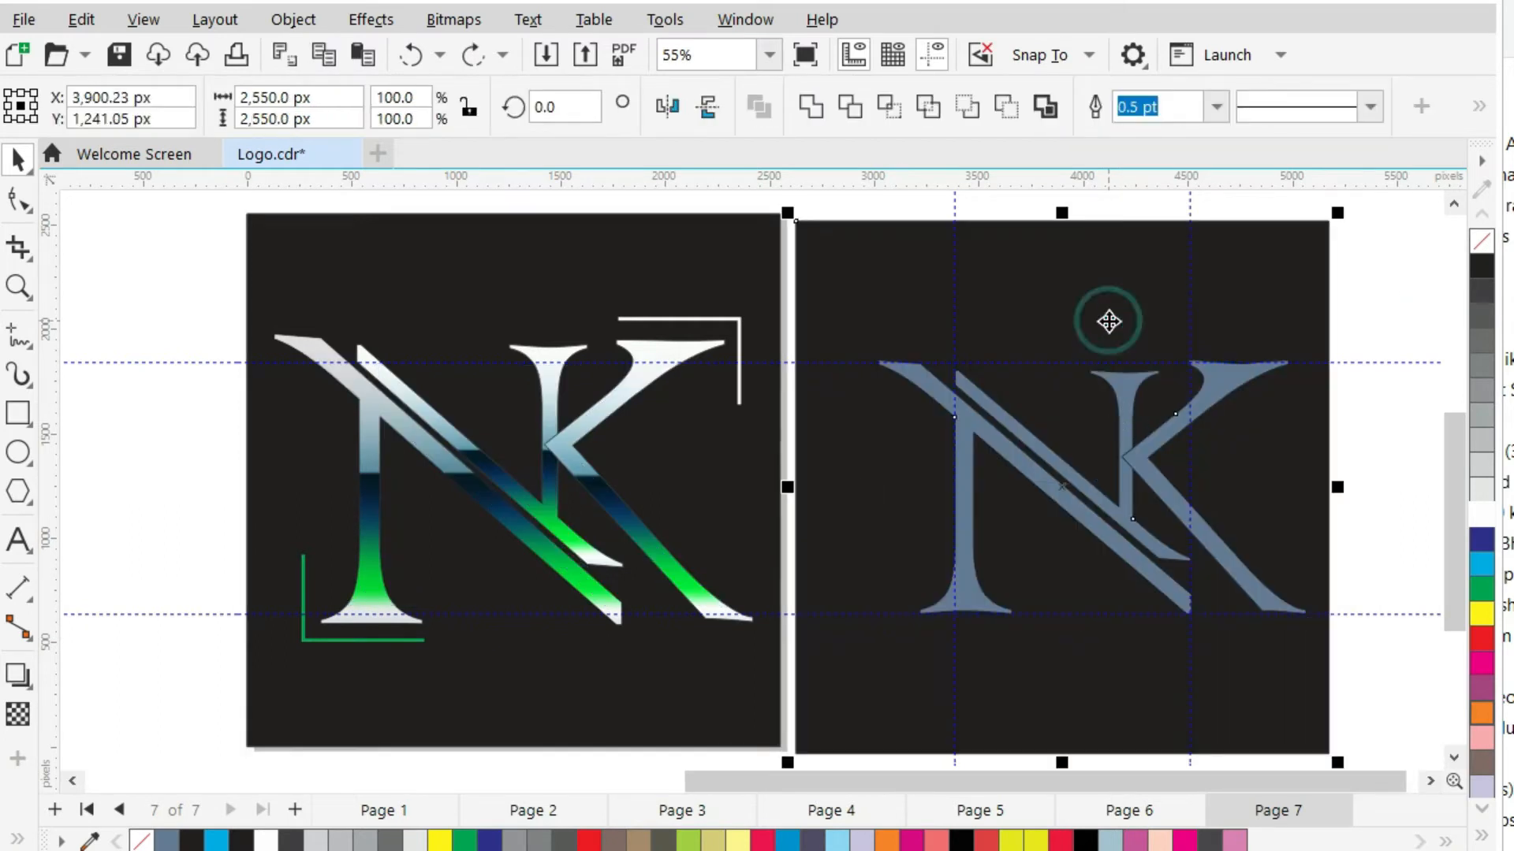
key(p)
key(ctrl+z)
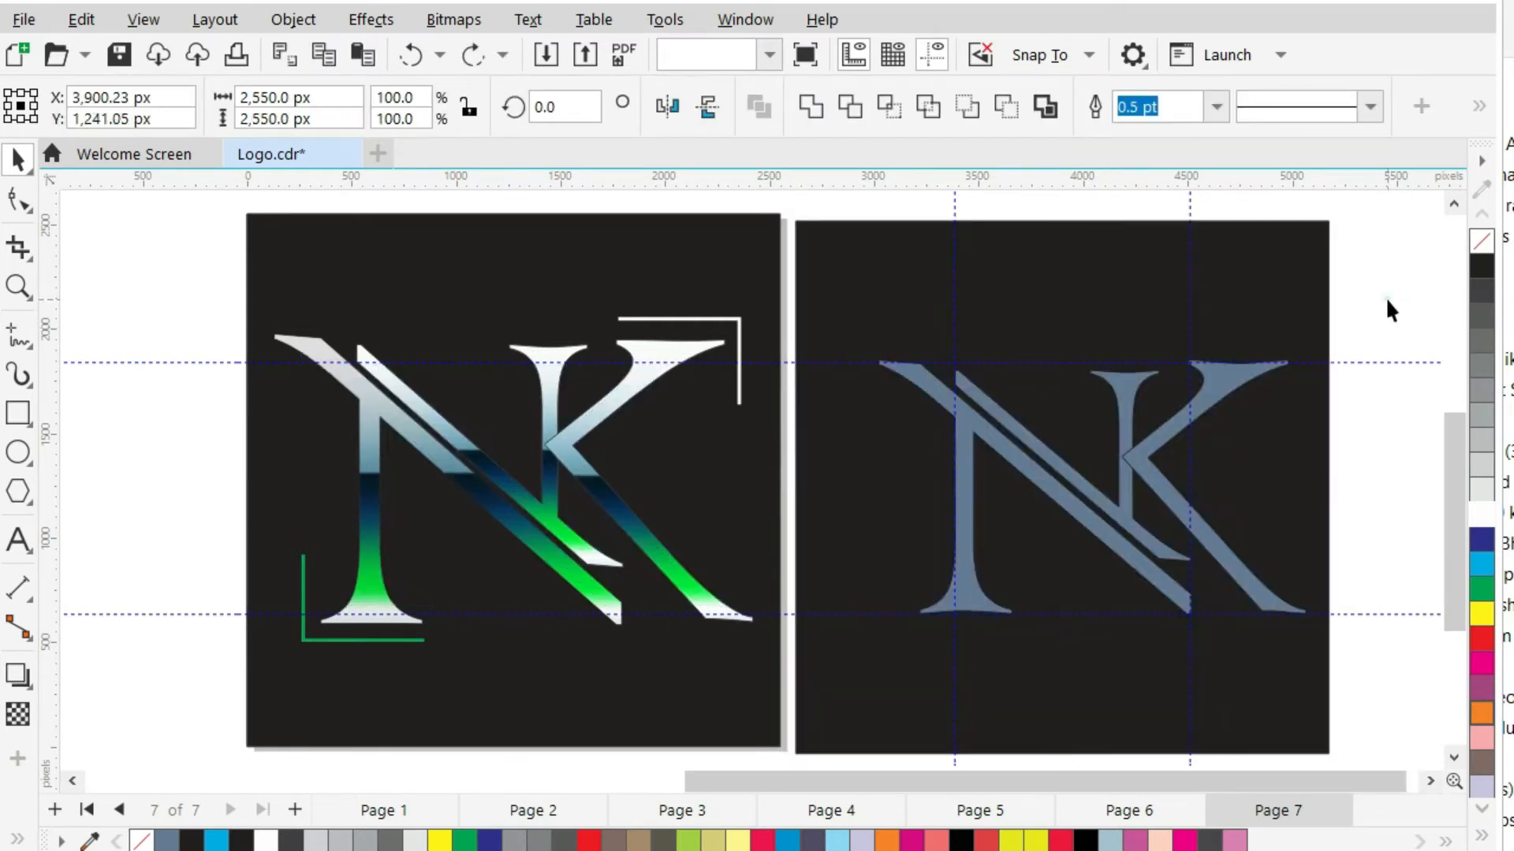
Nudge the NK group horizontally to about X 3,900 px to centre it on its dark background square.
click(1389, 311)
click(1188, 432)
key(Left)
key(Left)
key(Left)
key(Left)
key(Left)
key(Left)
key(Left)
key(Left)
key(Left)
key(Left)
key(Left)
key(Left)
key(Left)
key(Left)
key(Left)
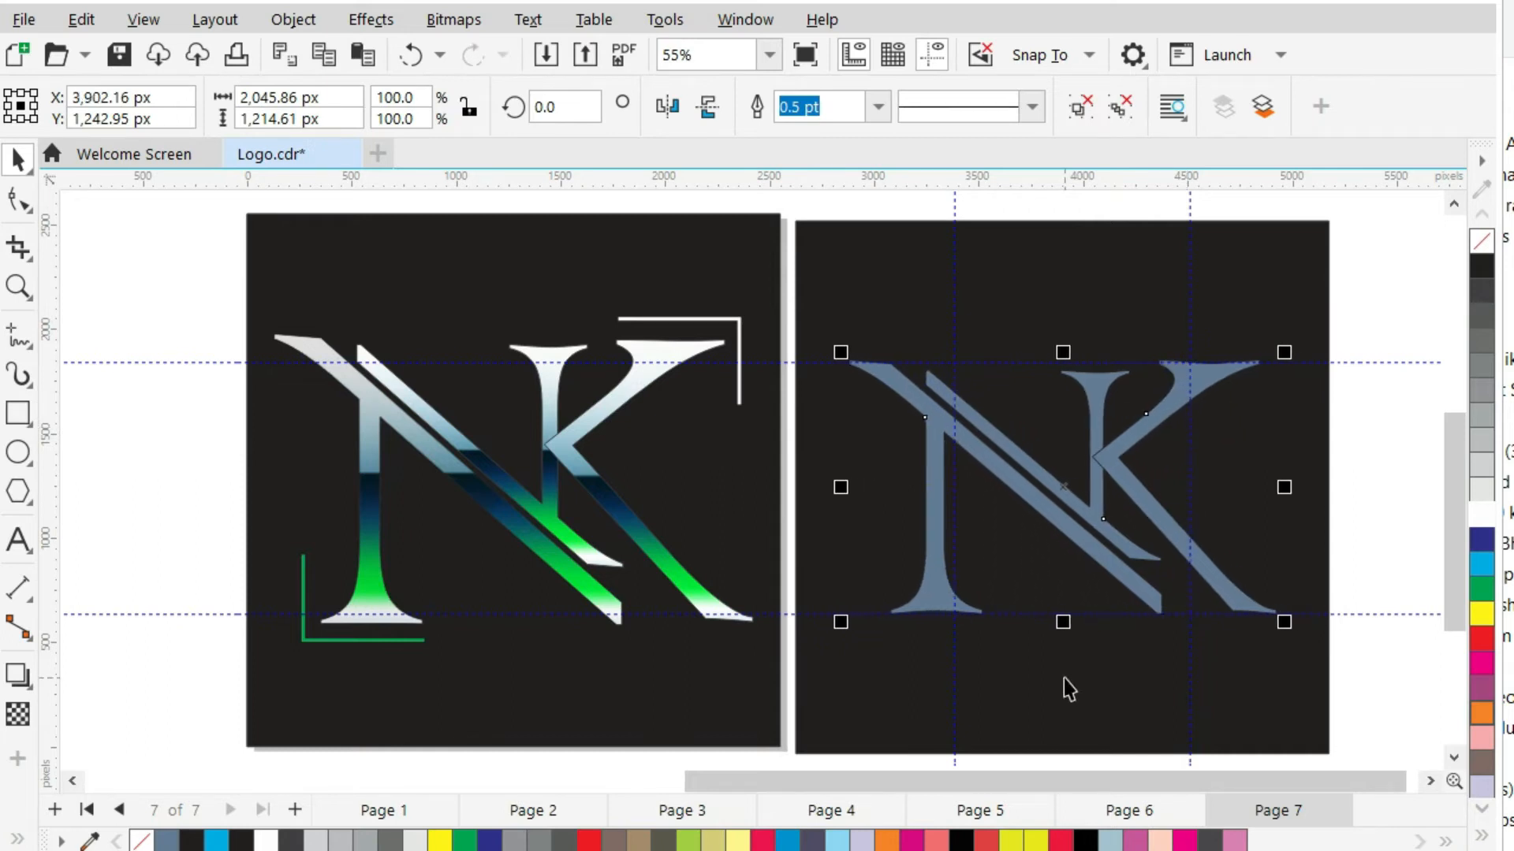
Delete all guidelines: the horizontal ones at 632.97 and 1,838.19 px and the vertical ones at 3,385.67 and 4,511.29 px.
click(1304, 376)
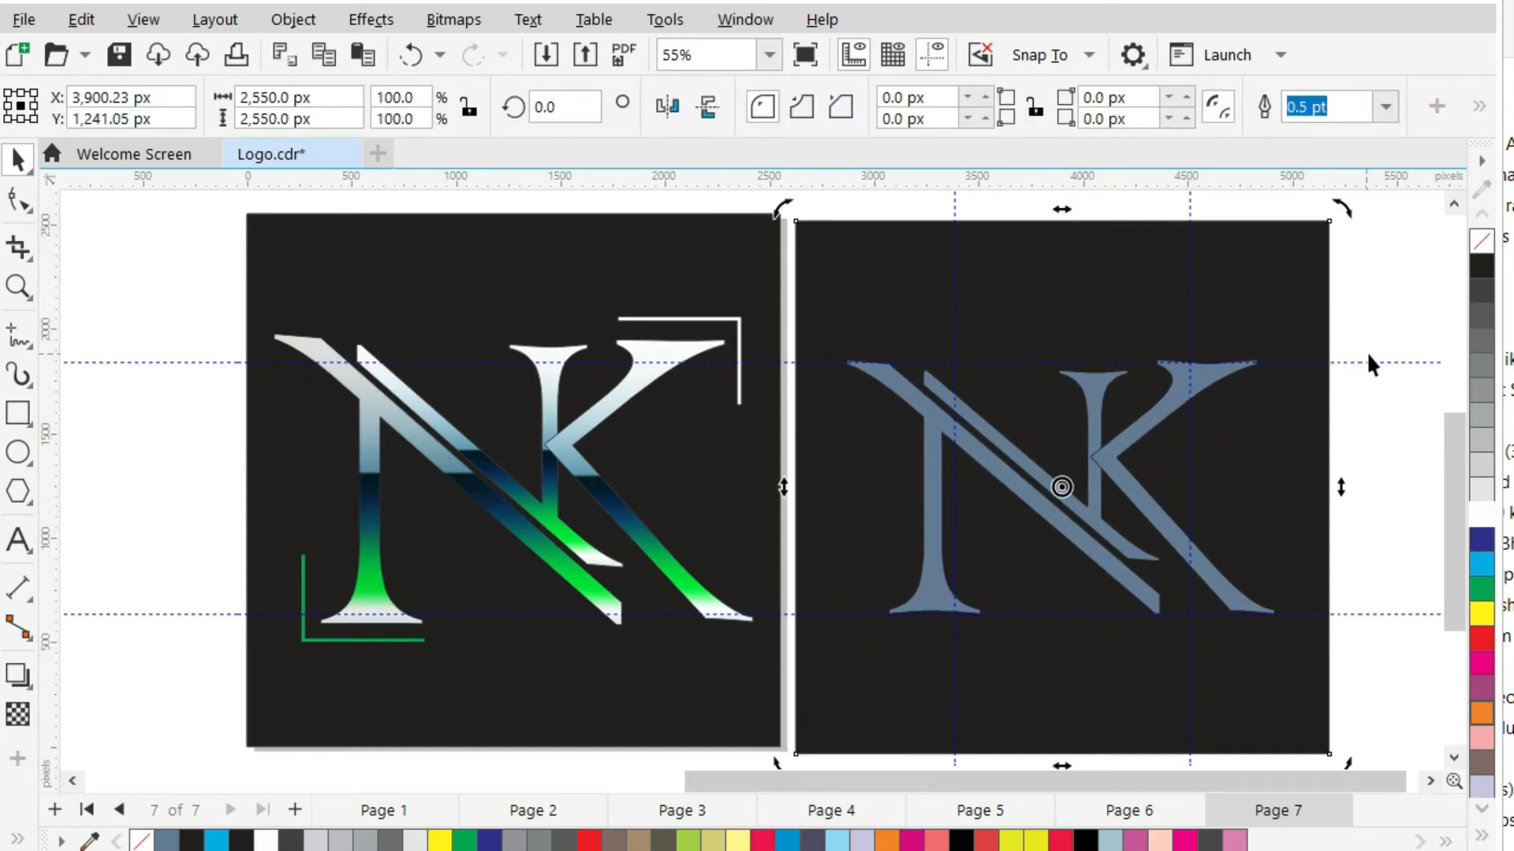
double_click(1375, 362)
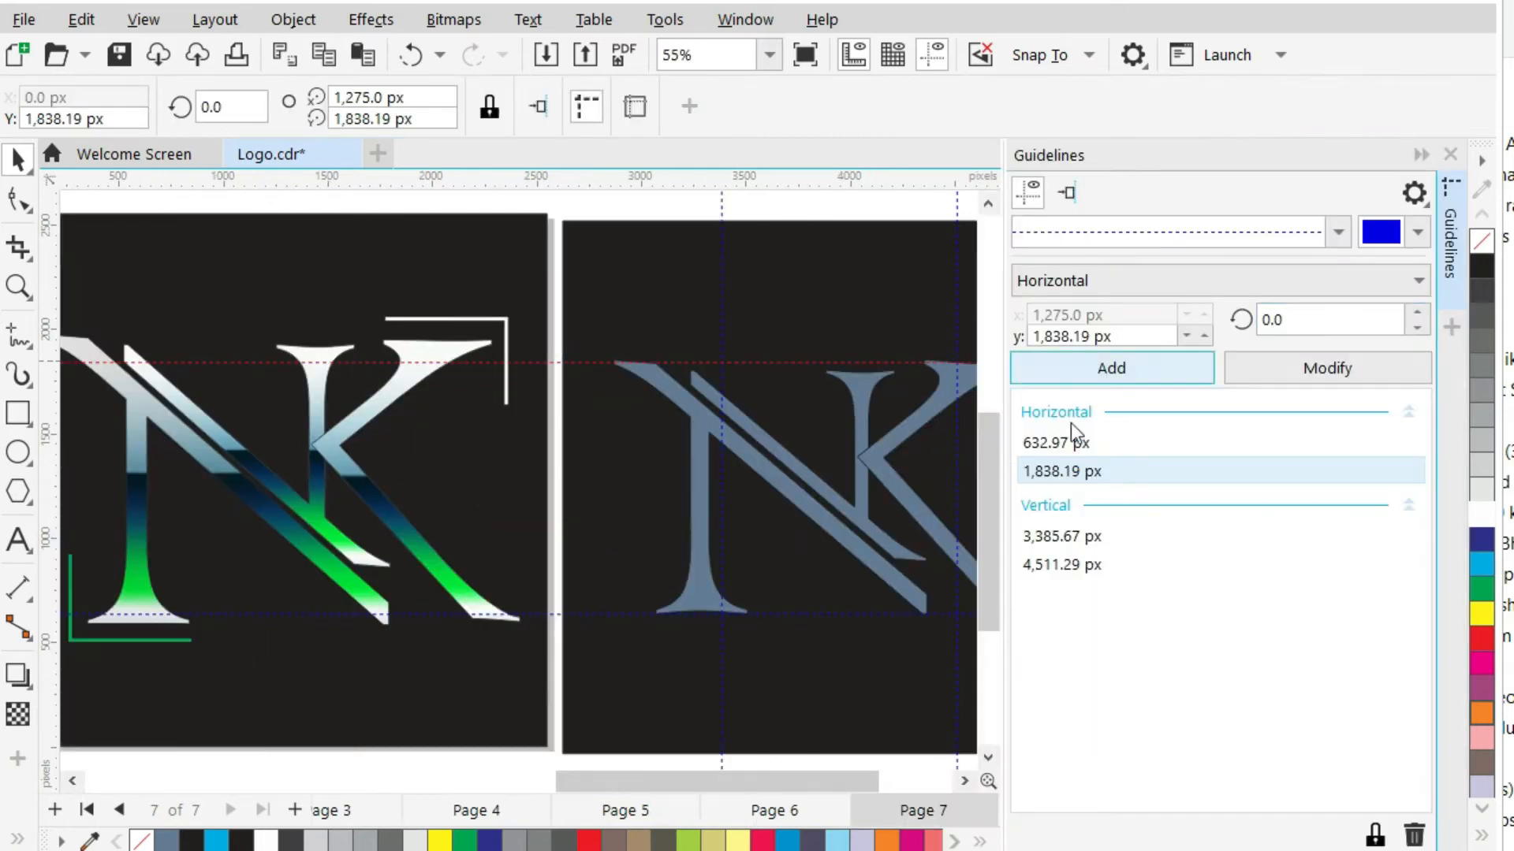
click(1078, 441)
shift+click(1086, 562)
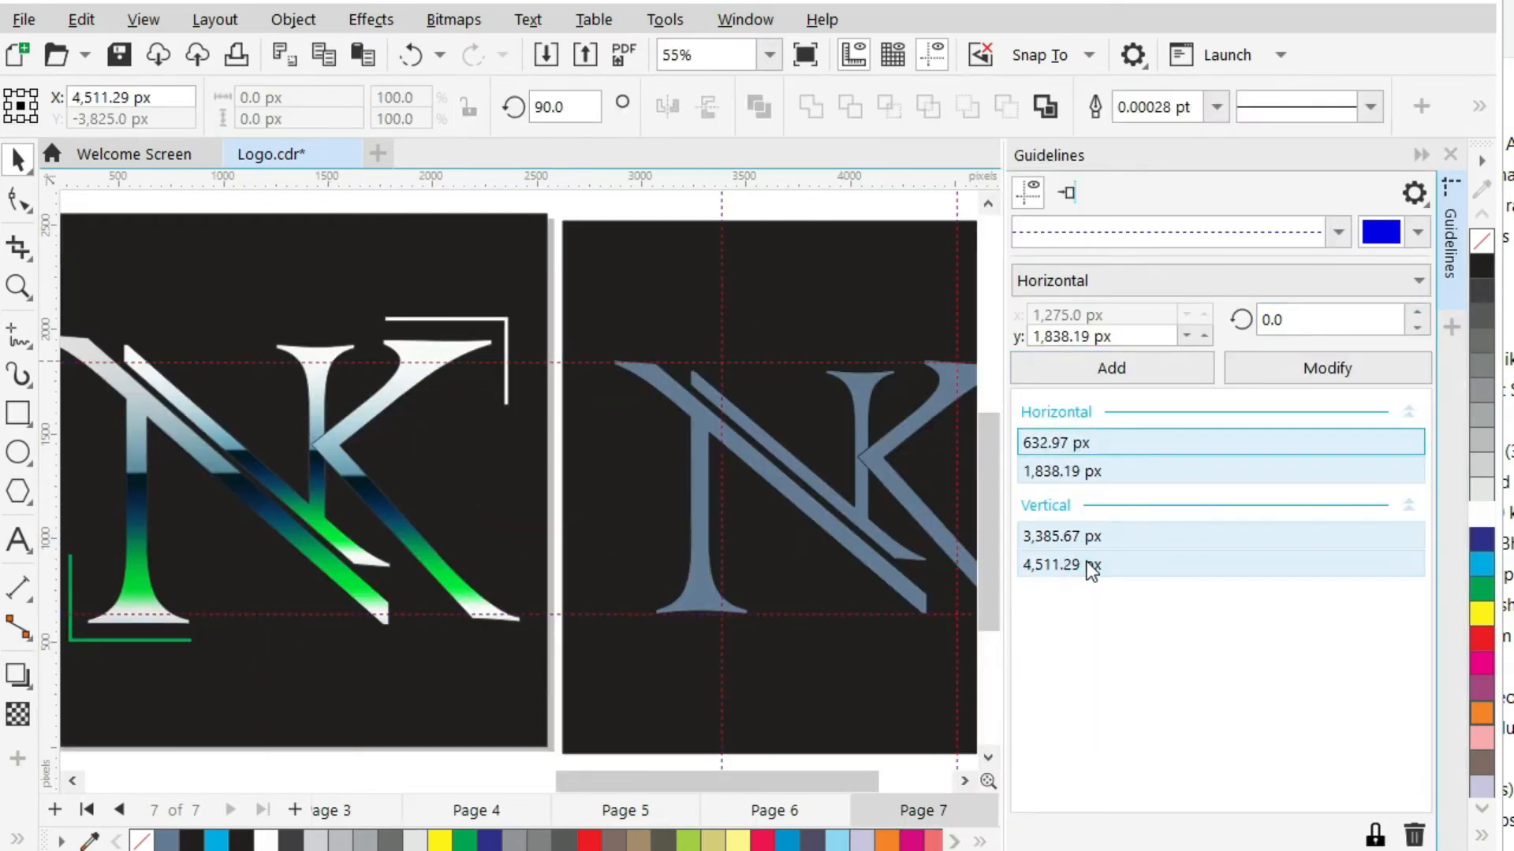
click(1413, 834)
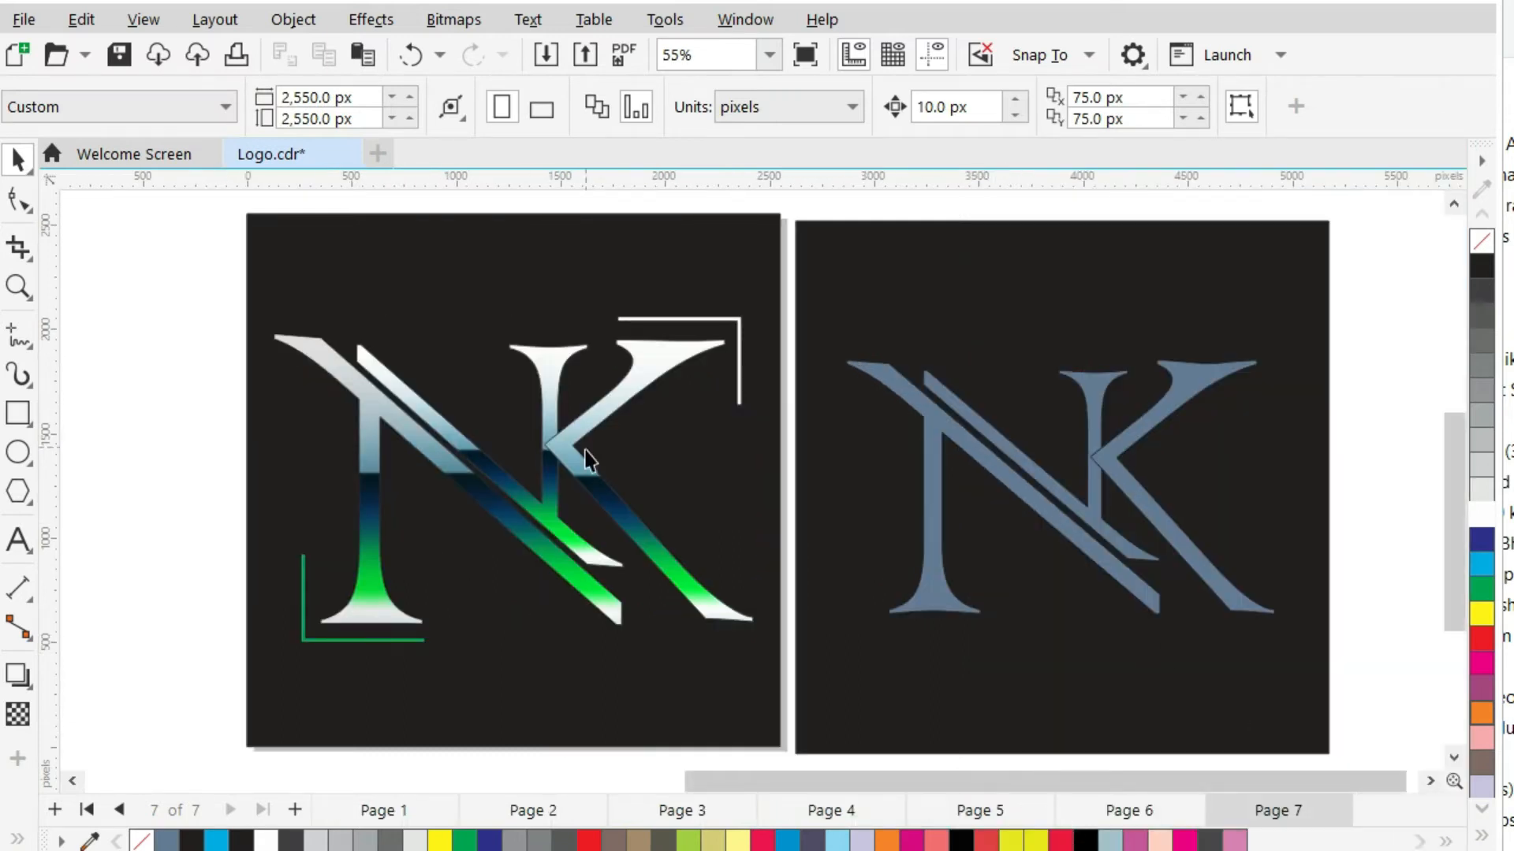
Apply a vertical linear fountain fill to the NK group with the Interactive Fill tool, running from blue-grey down to white.
click(17, 838)
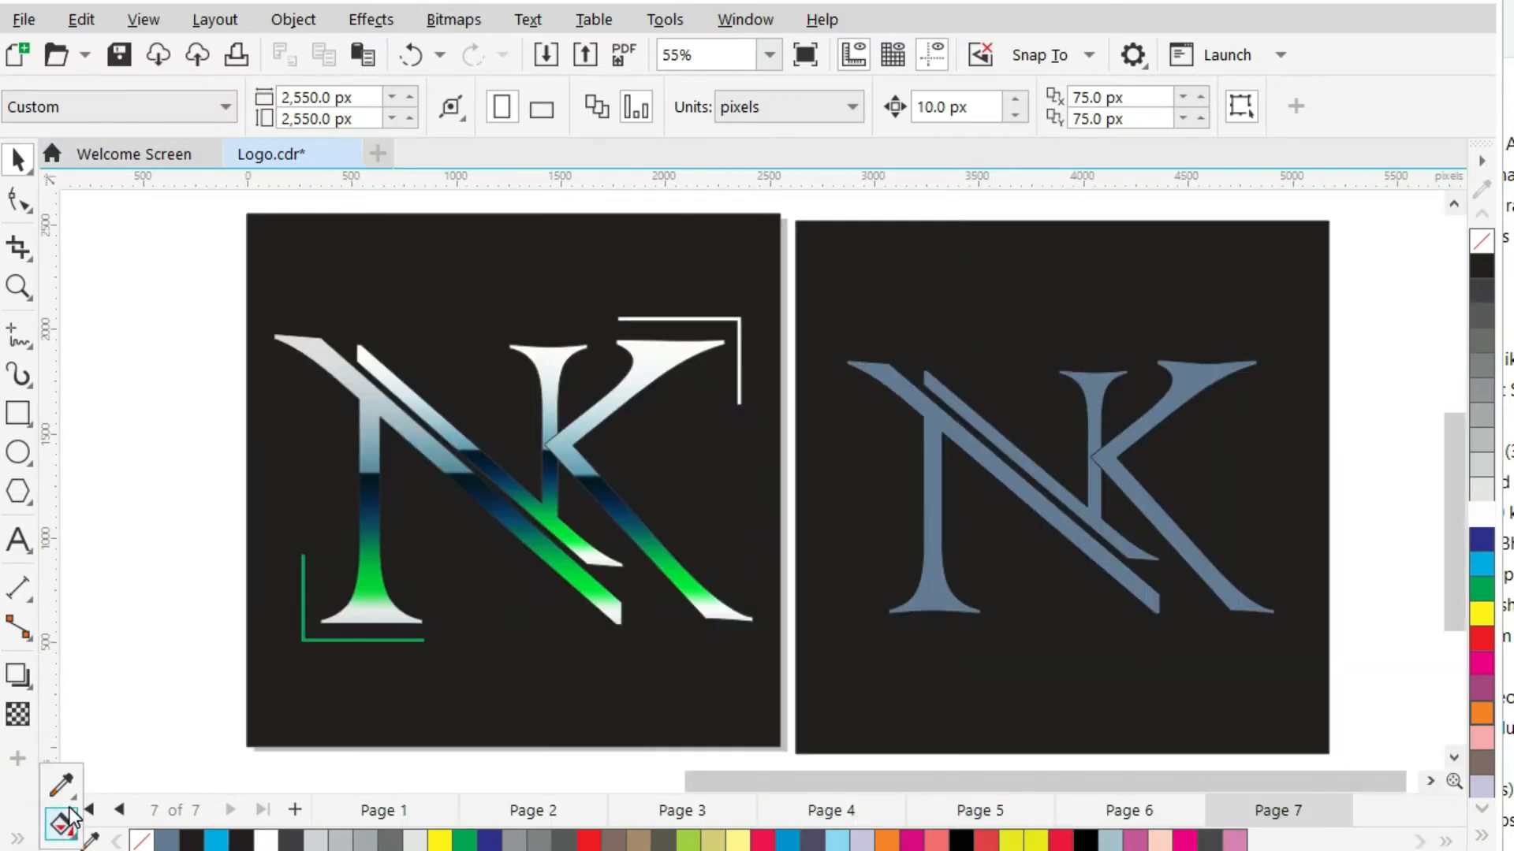
click(74, 806)
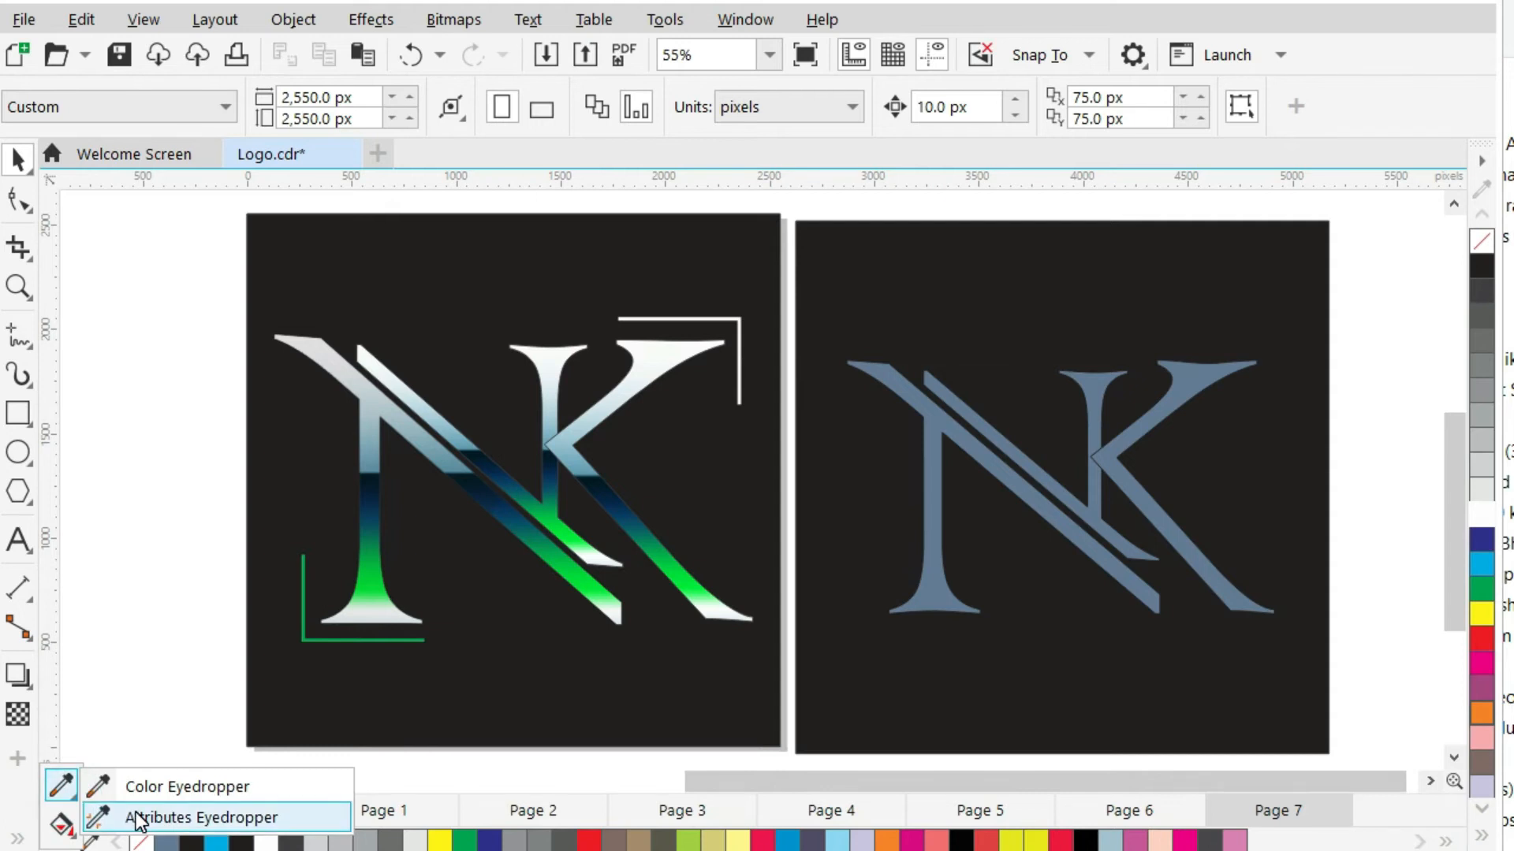
click(61, 824)
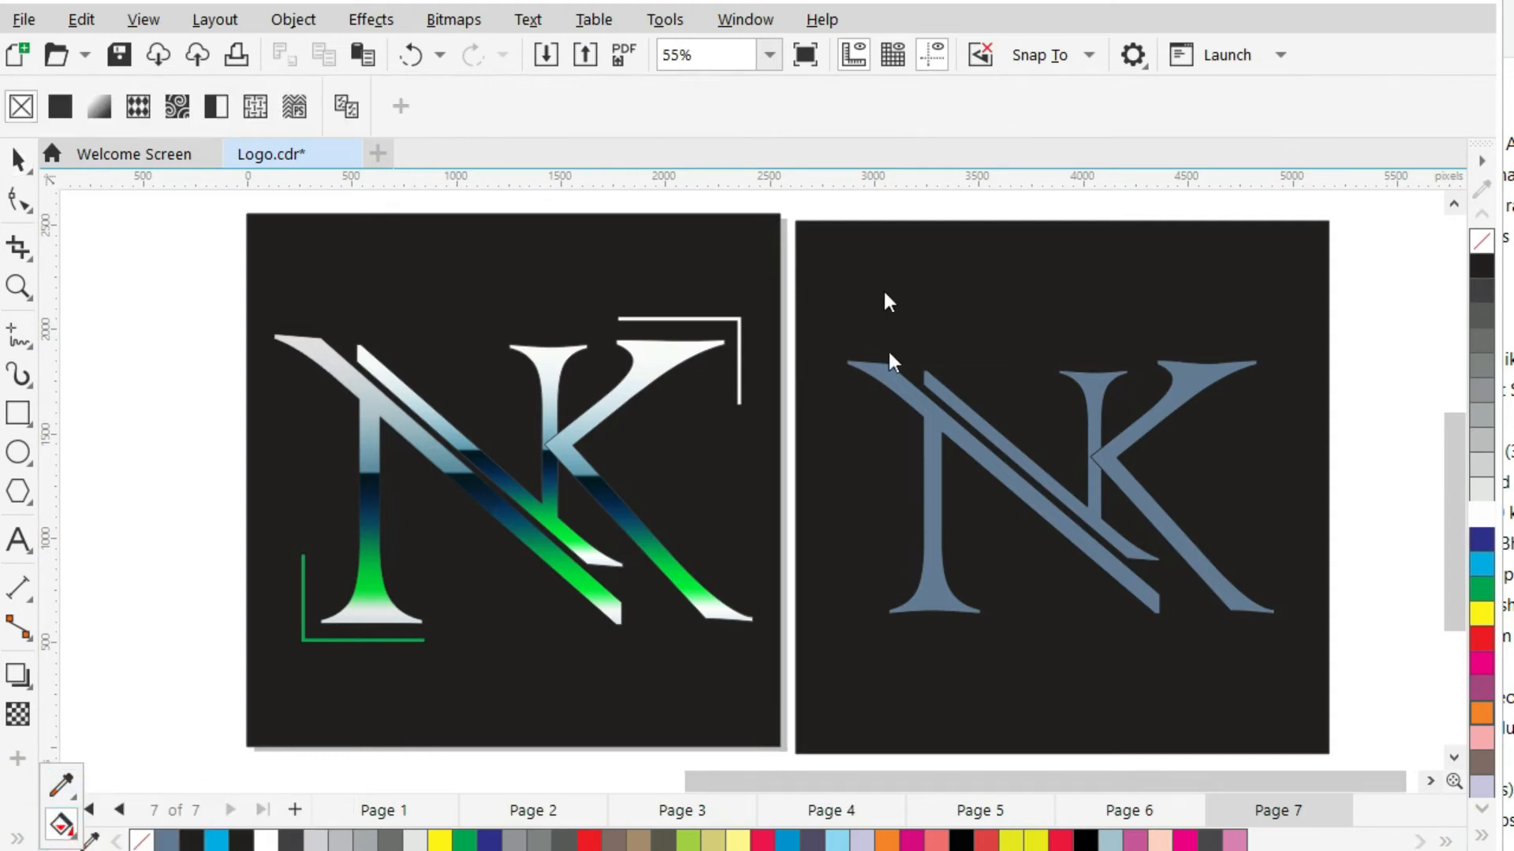
click(940, 409)
drag(930, 321, 928, 550)
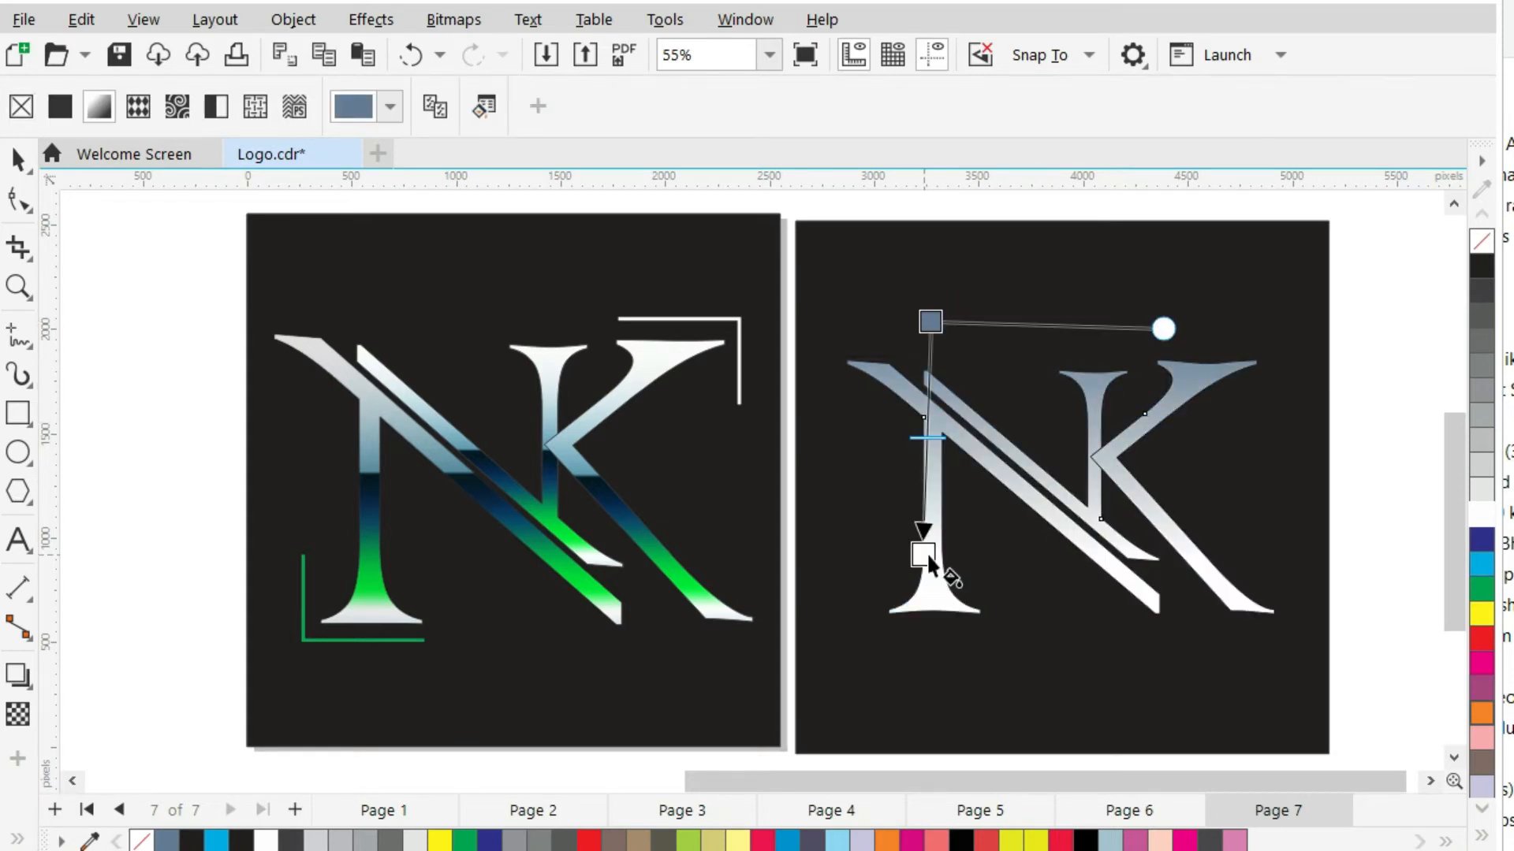
Try the multicoloured conical fountain fill preset on the NK group and undo it.
click(389, 108)
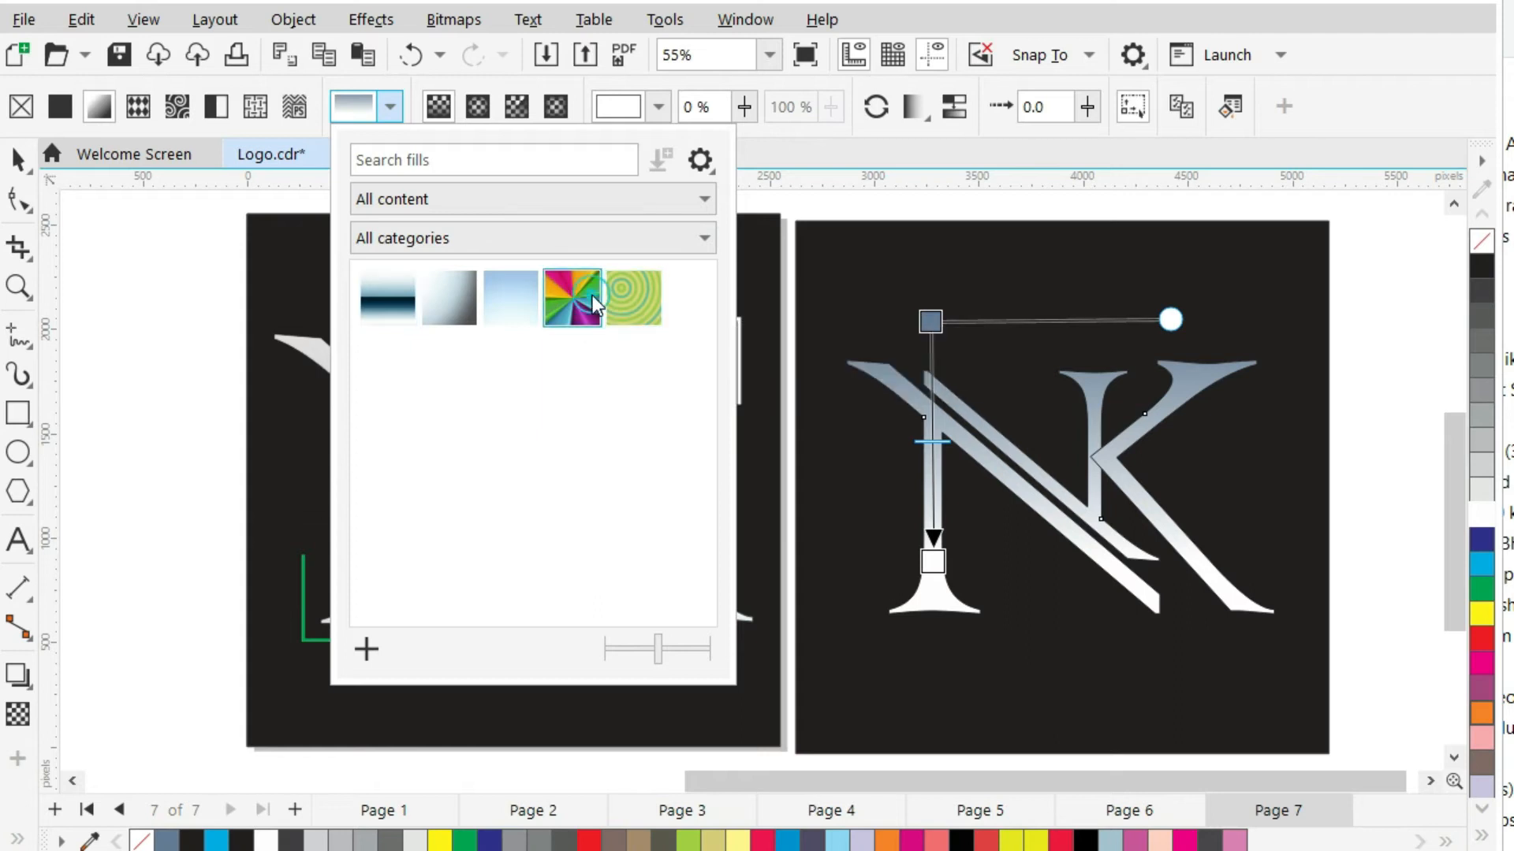
click(572, 298)
click(984, 292)
click(989, 203)
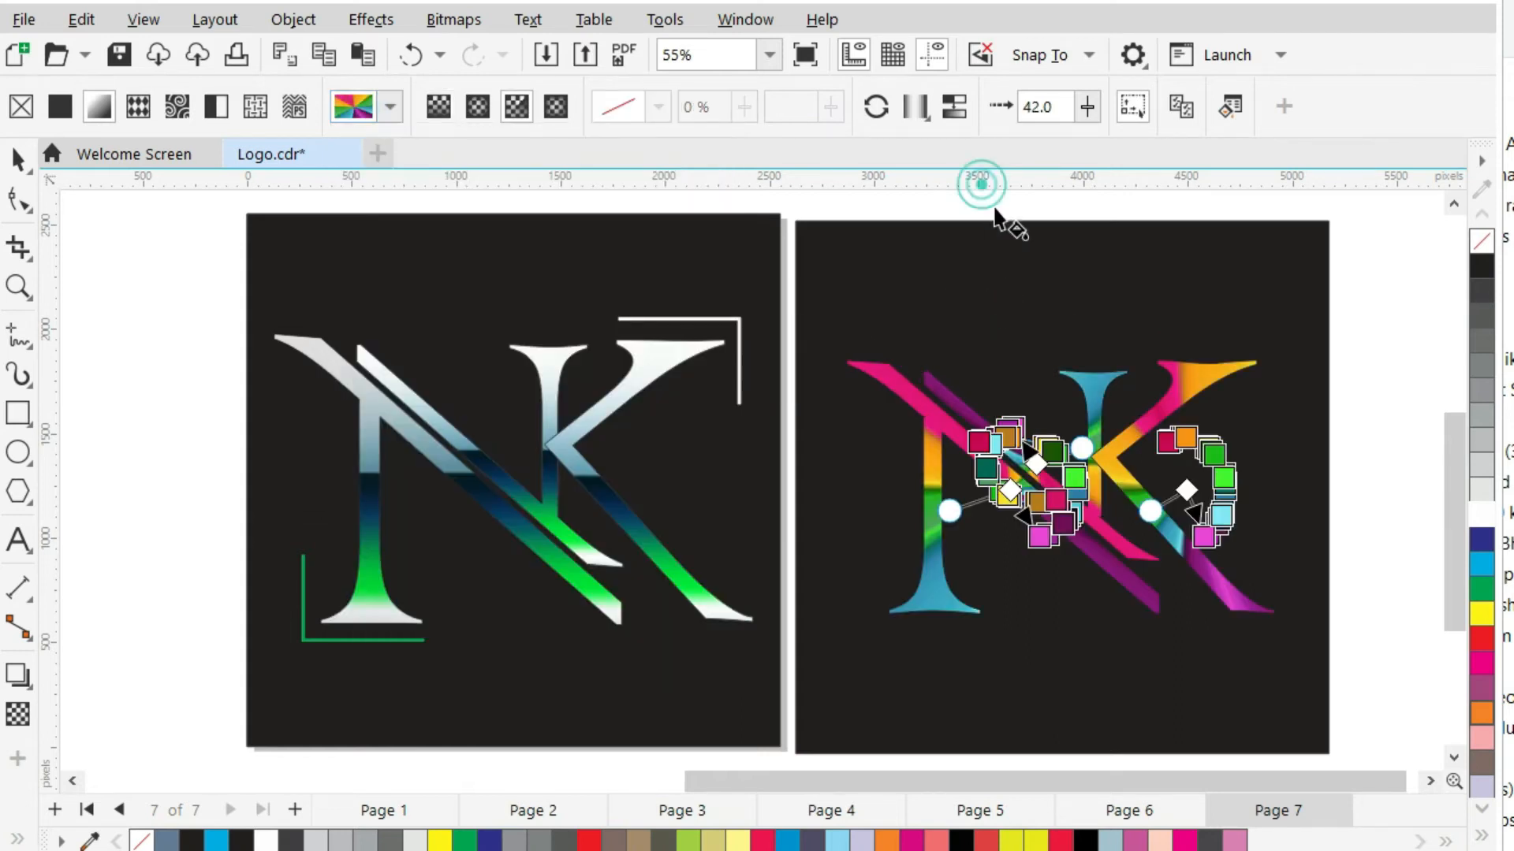
key(ctrl+z)
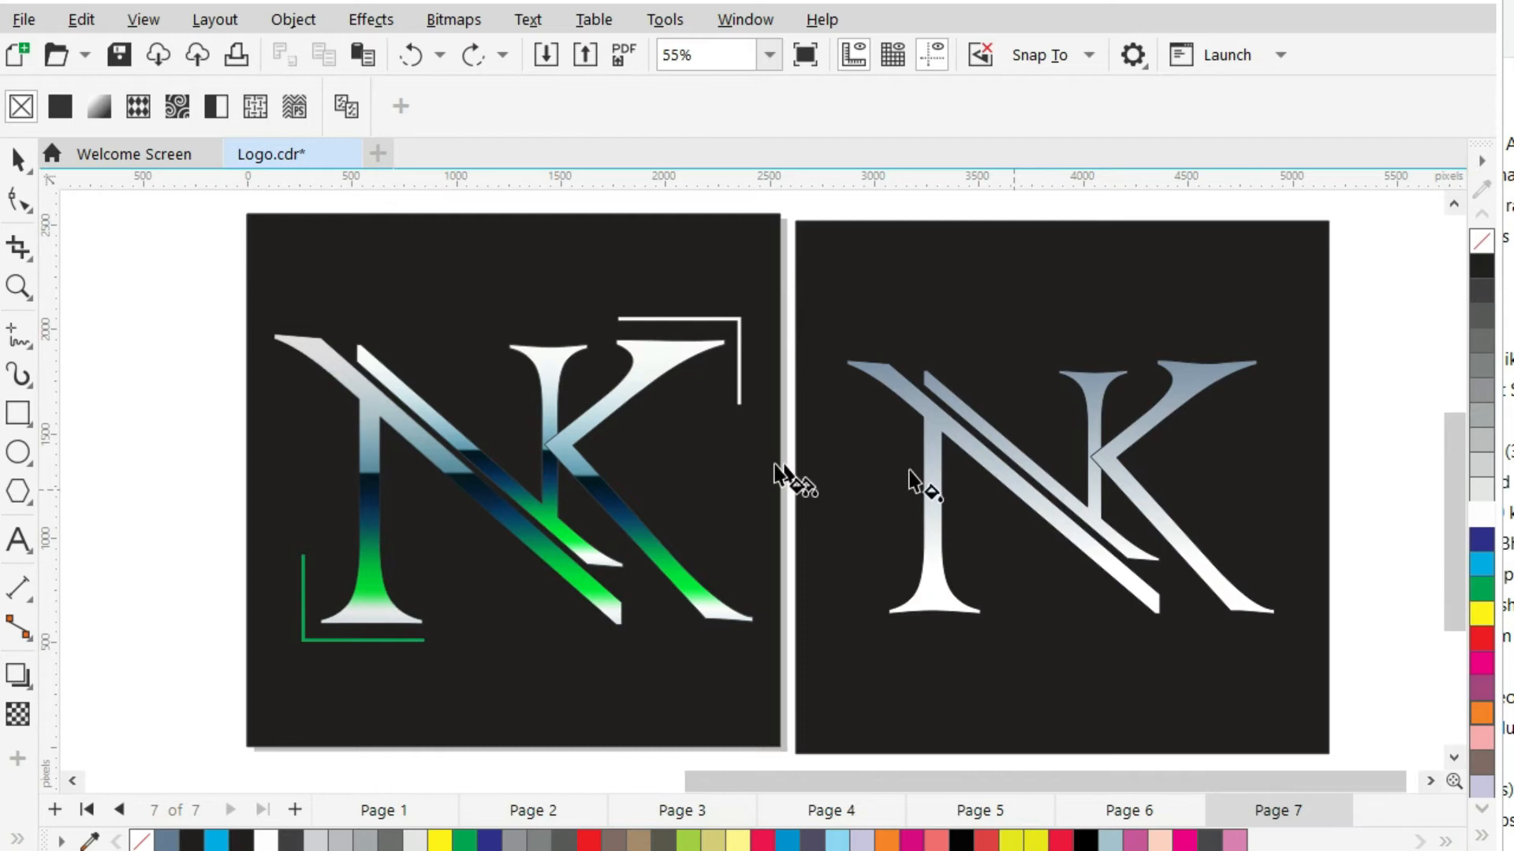
Check the reference logo's fountain fill and apply the Fountain Fill 018 preset to the new NK group.
click(367, 489)
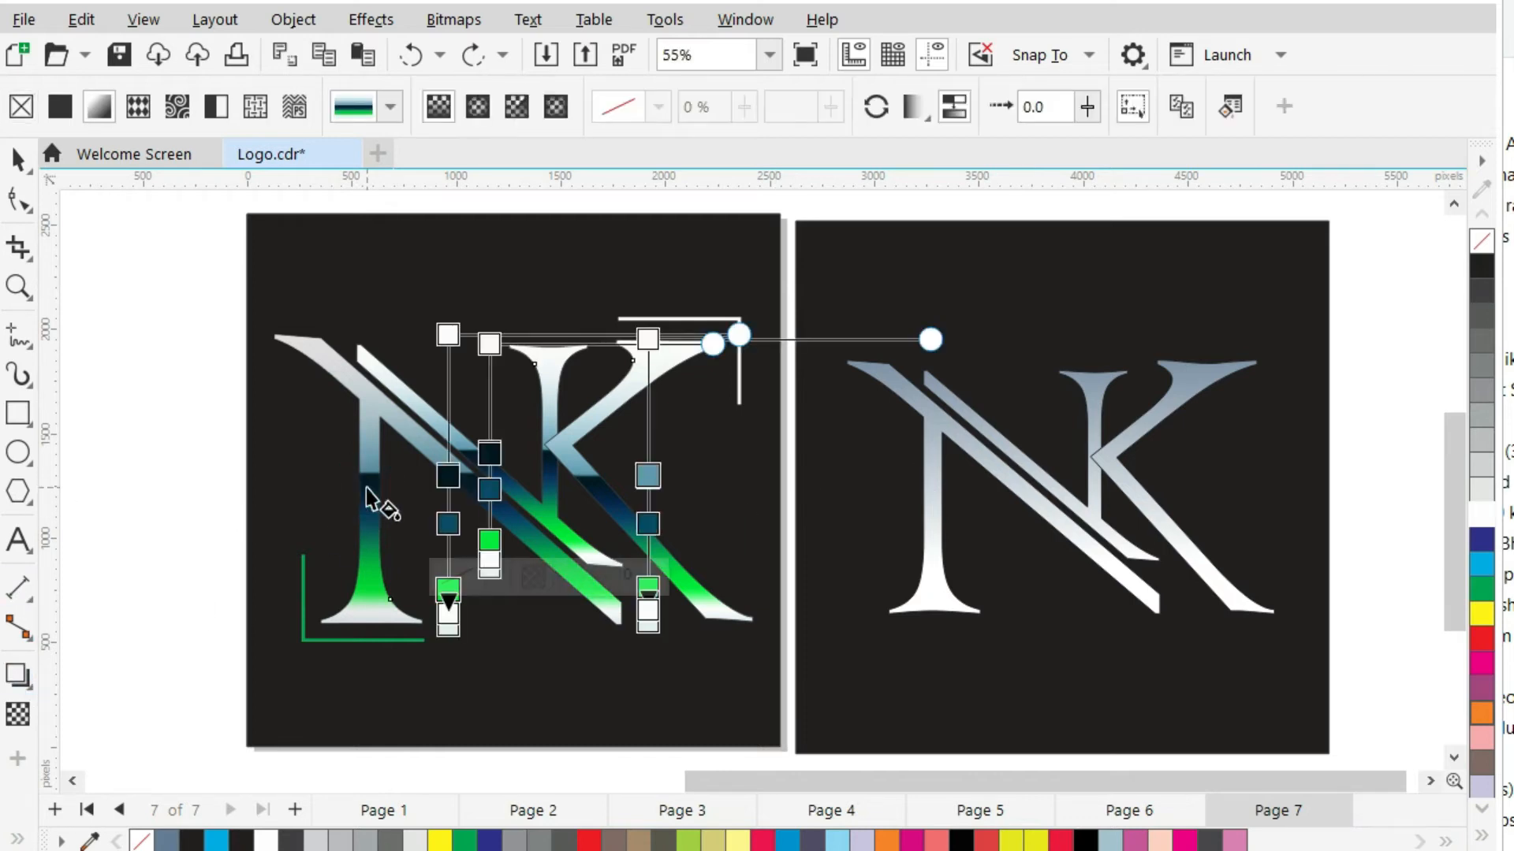
click(387, 102)
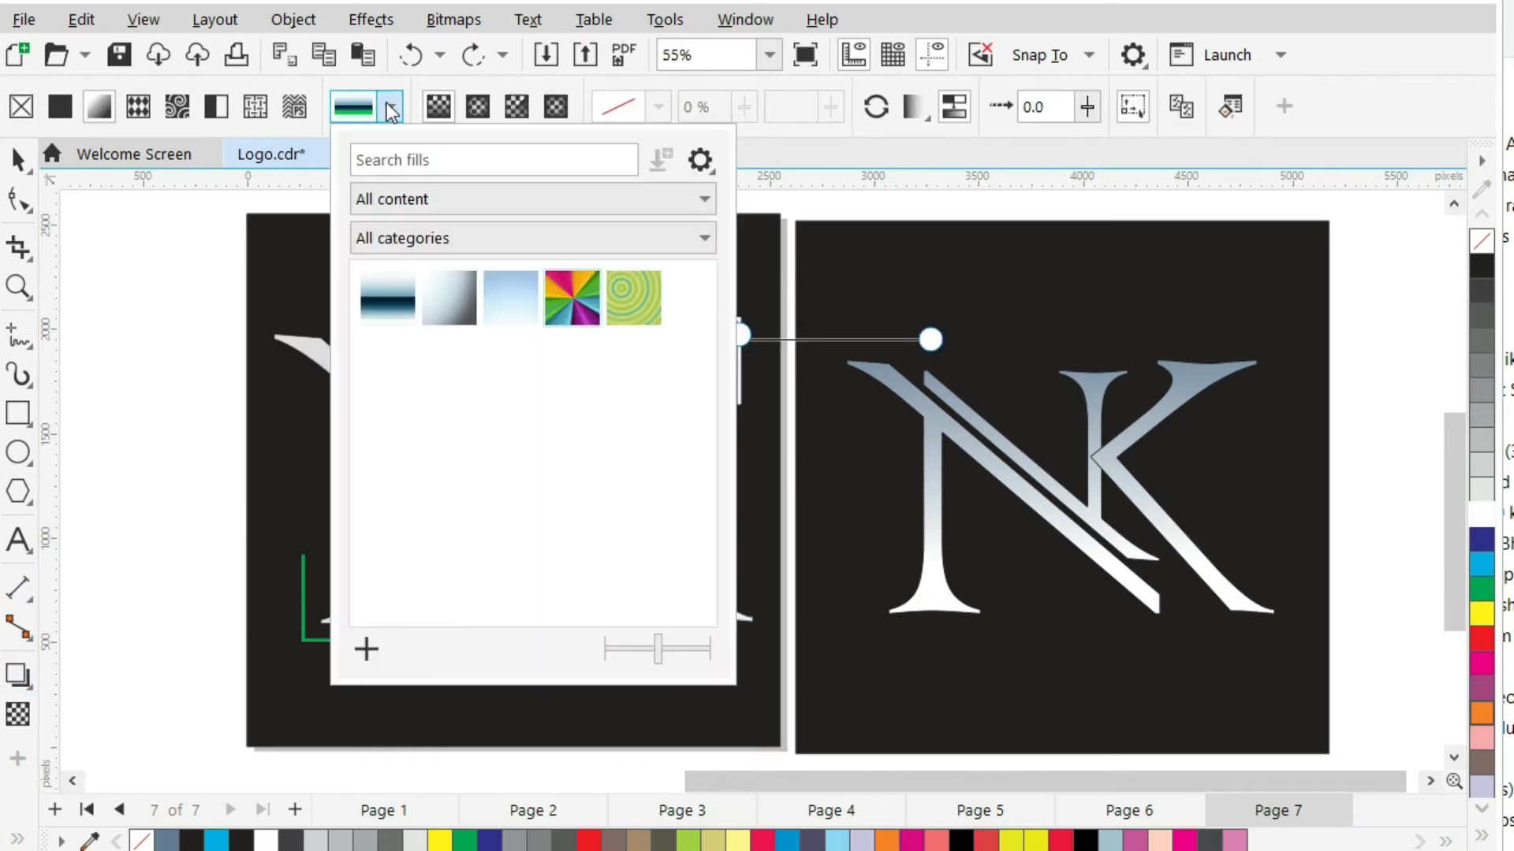
click(386, 102)
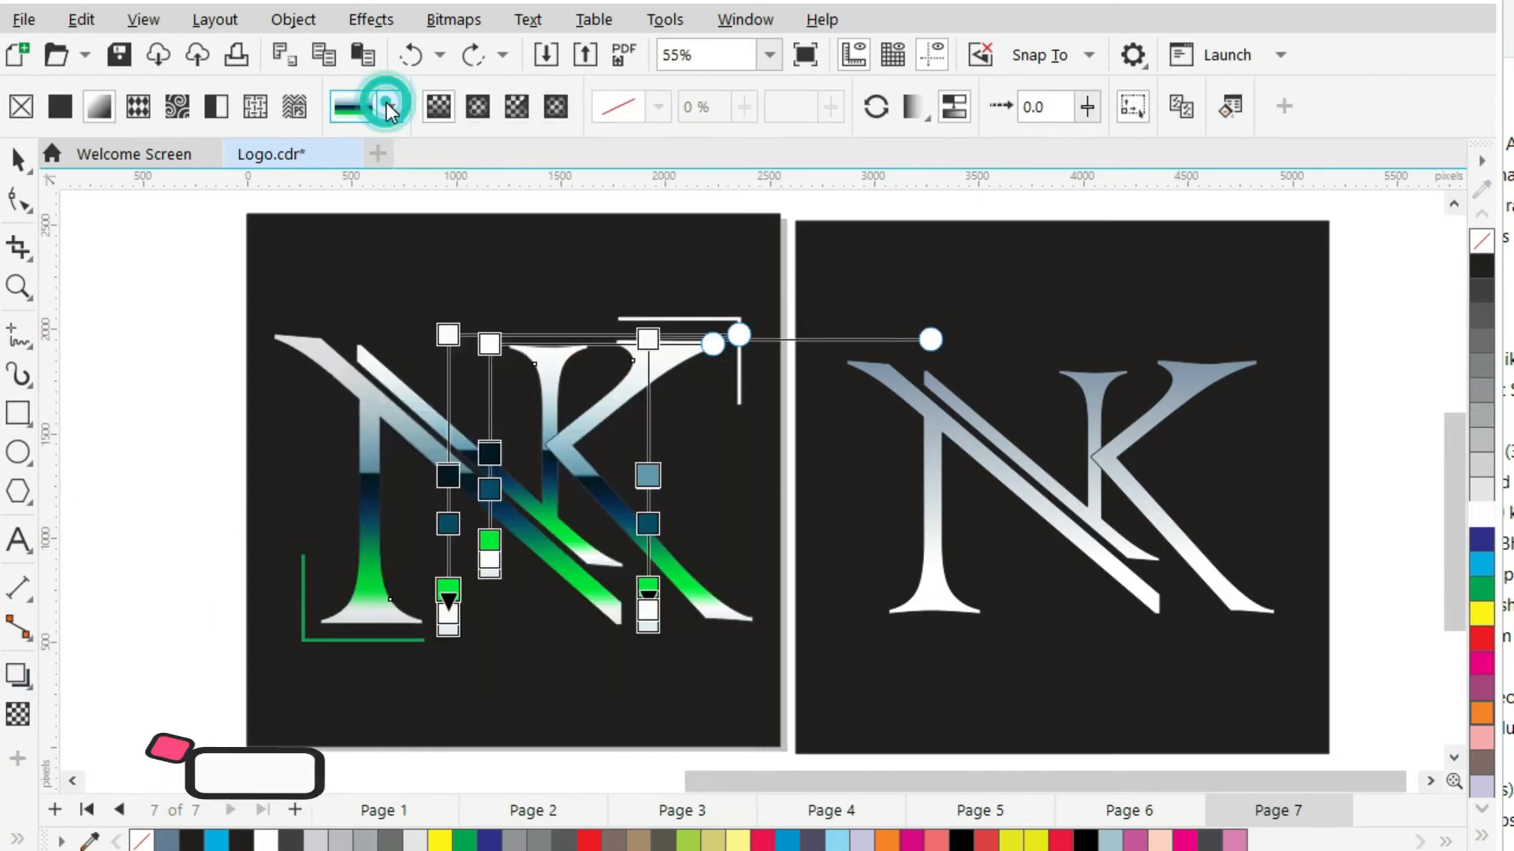
click(932, 398)
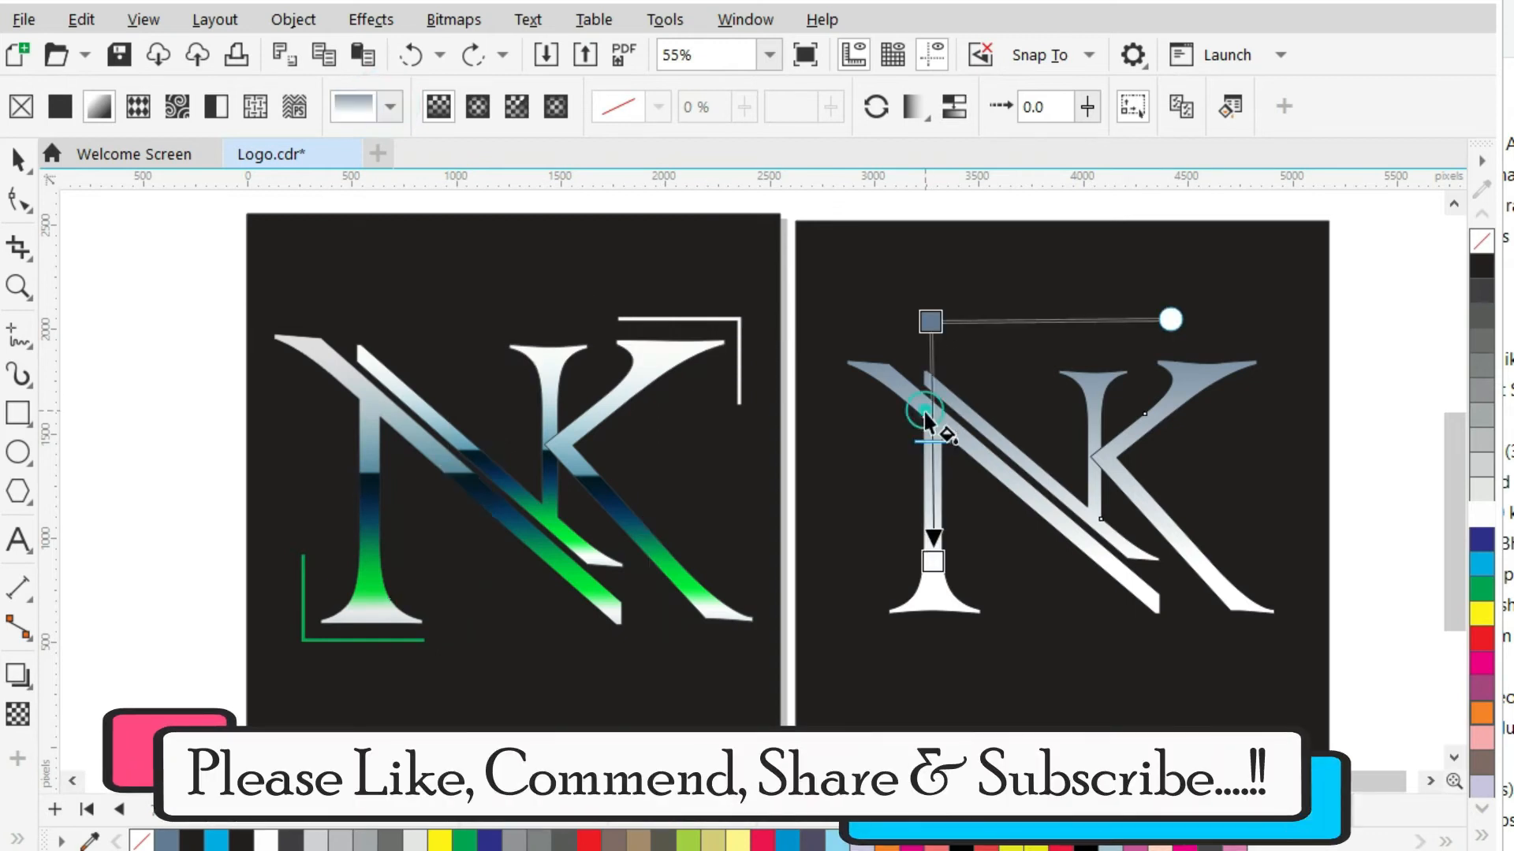
click(391, 111)
click(387, 297)
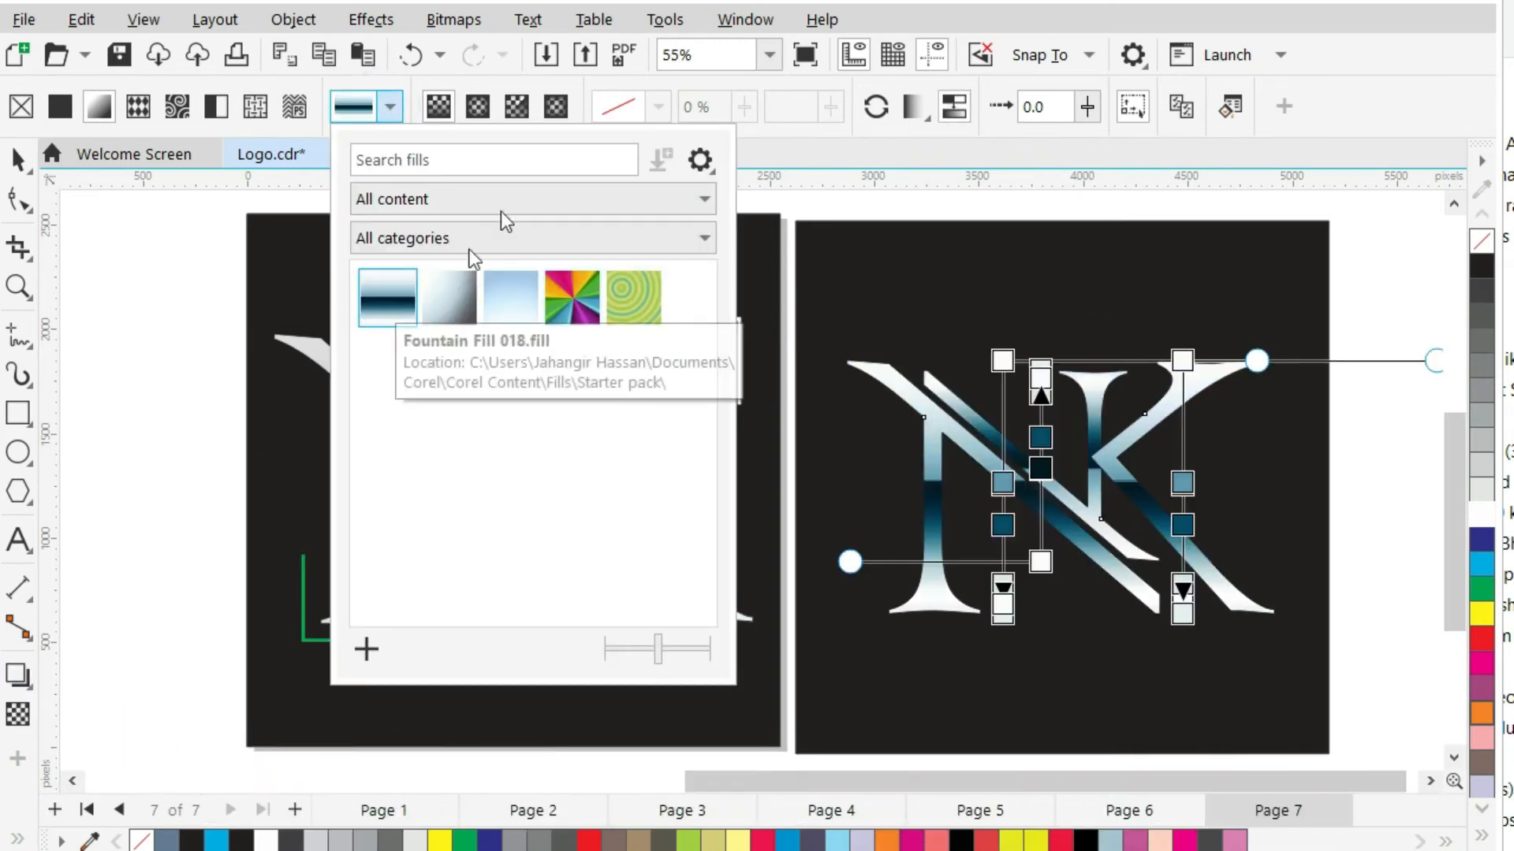
click(987, 207)
click(1383, 454)
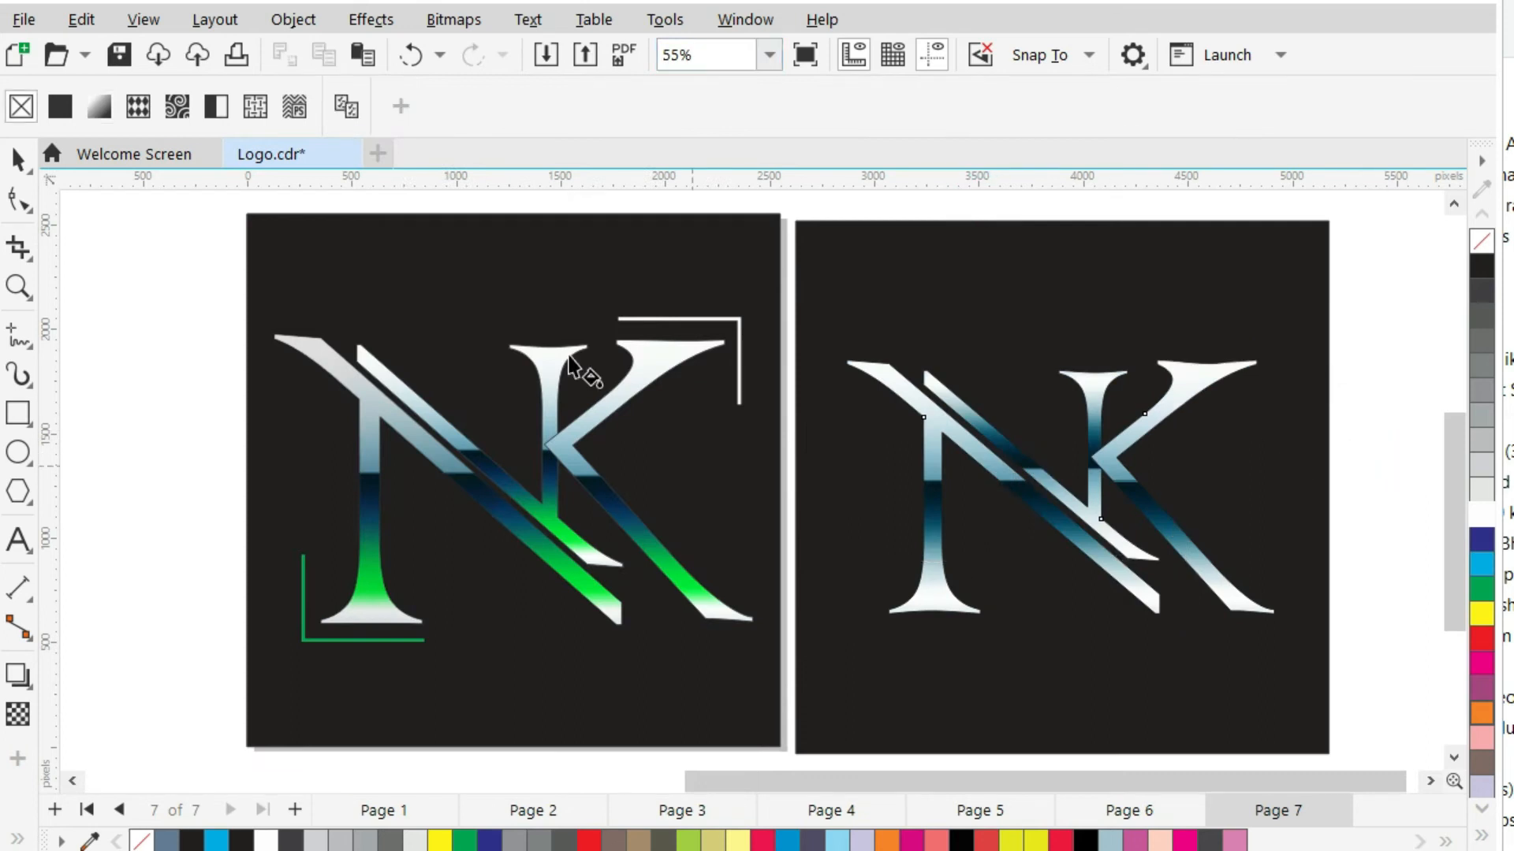
Try recolouring the NK fill's dark blue stop at 65% to dark green #0A6938, and undo the change.
click(930, 513)
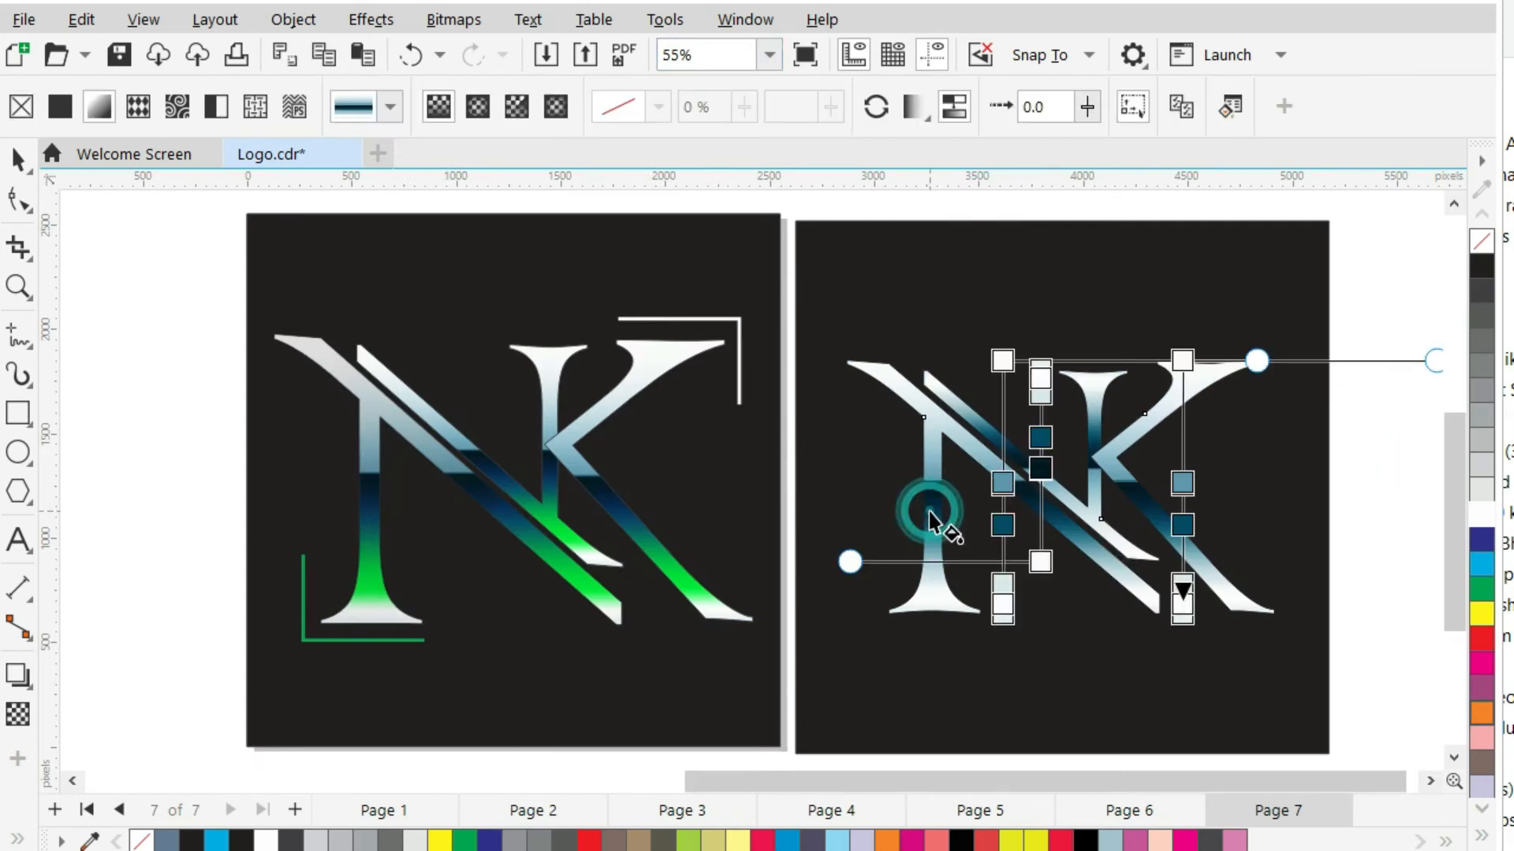
click(1001, 525)
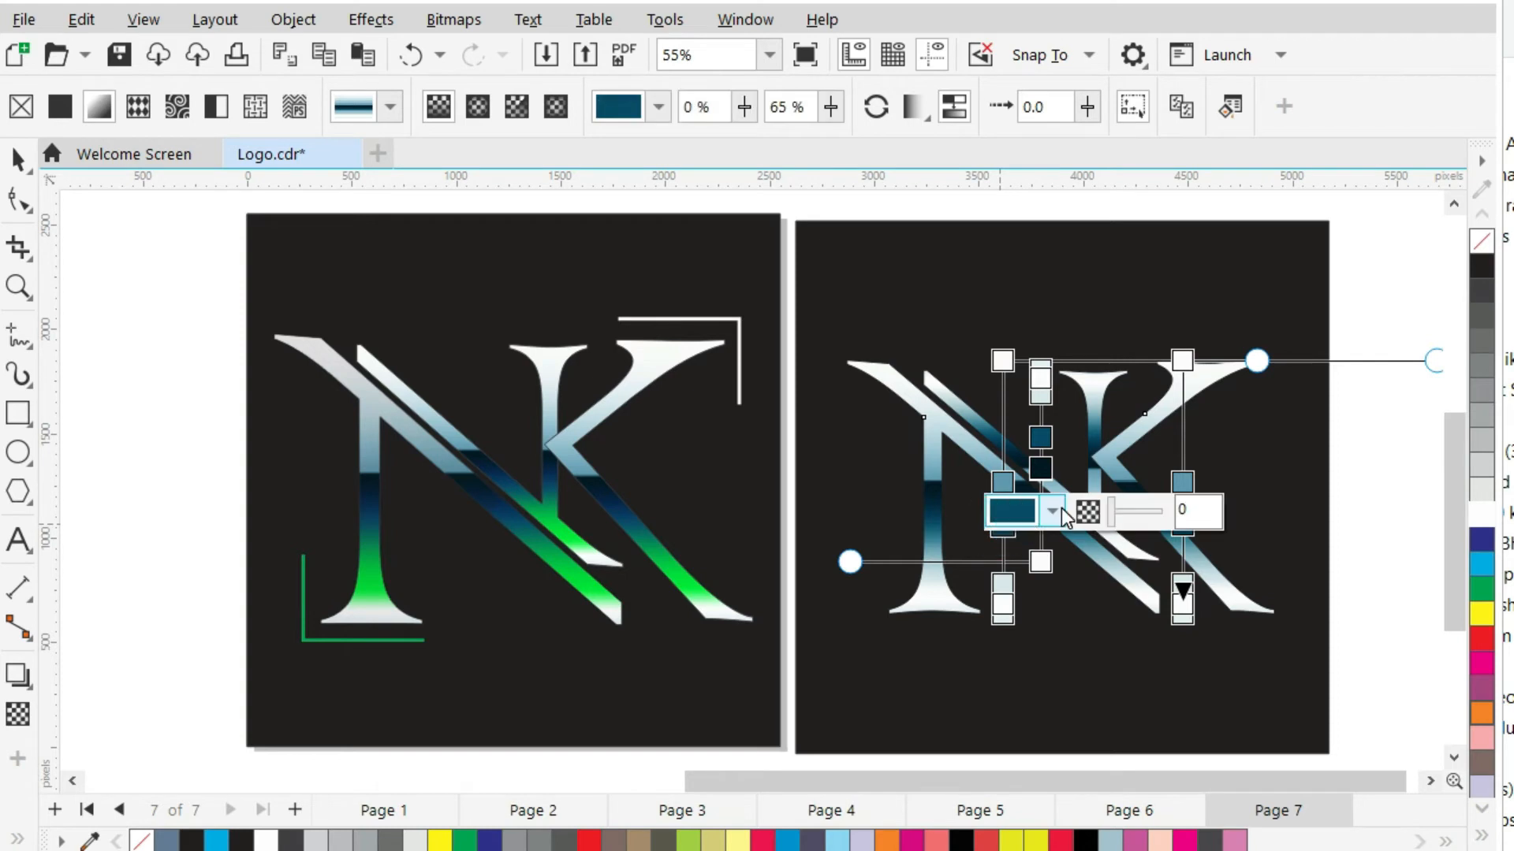
click(1061, 507)
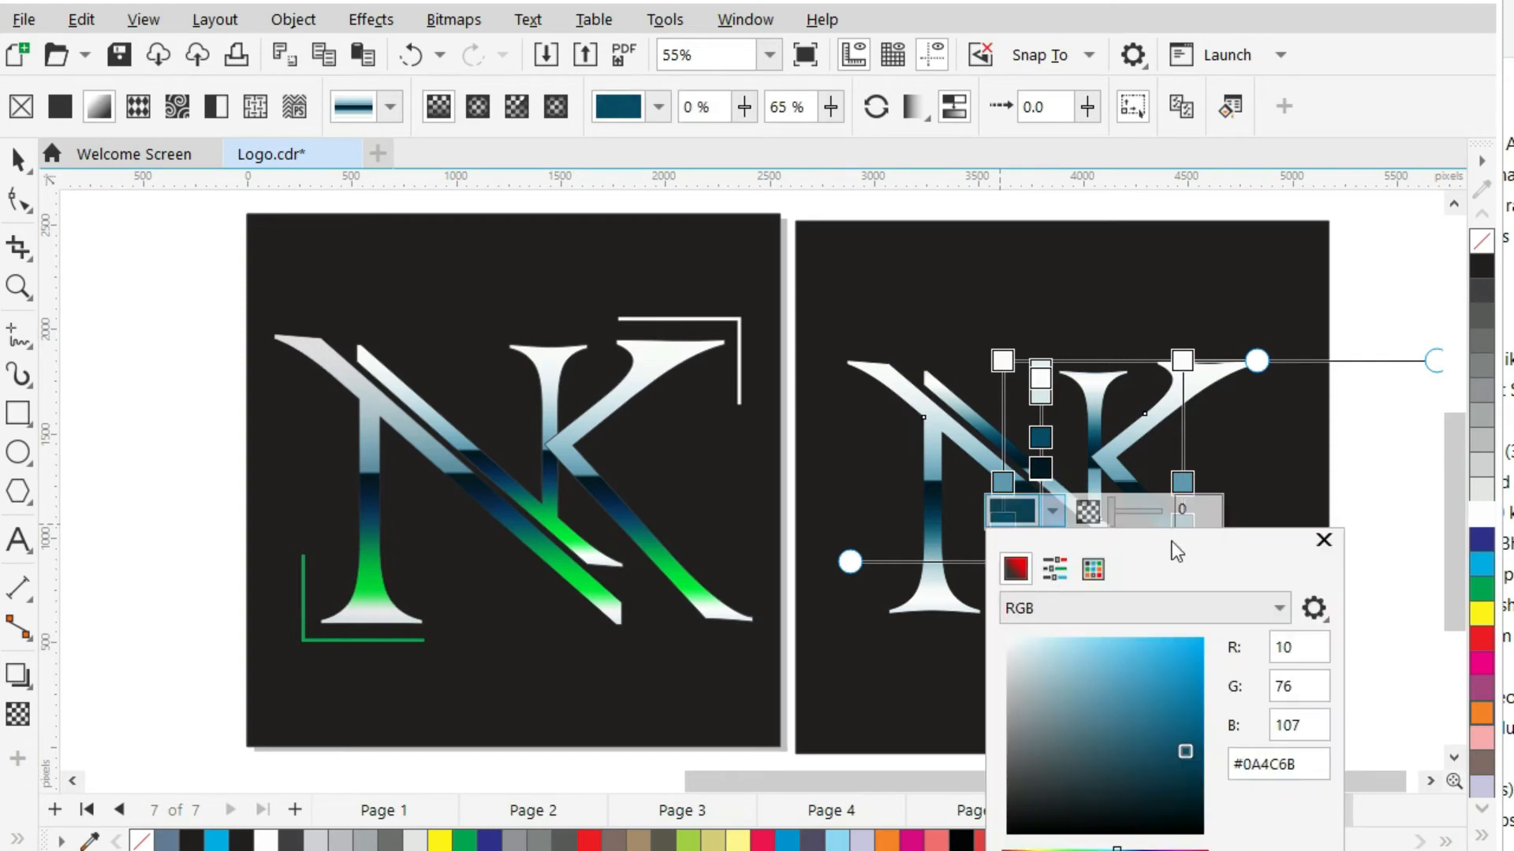
drag(1169, 547, 927, 240)
click(1031, 622)
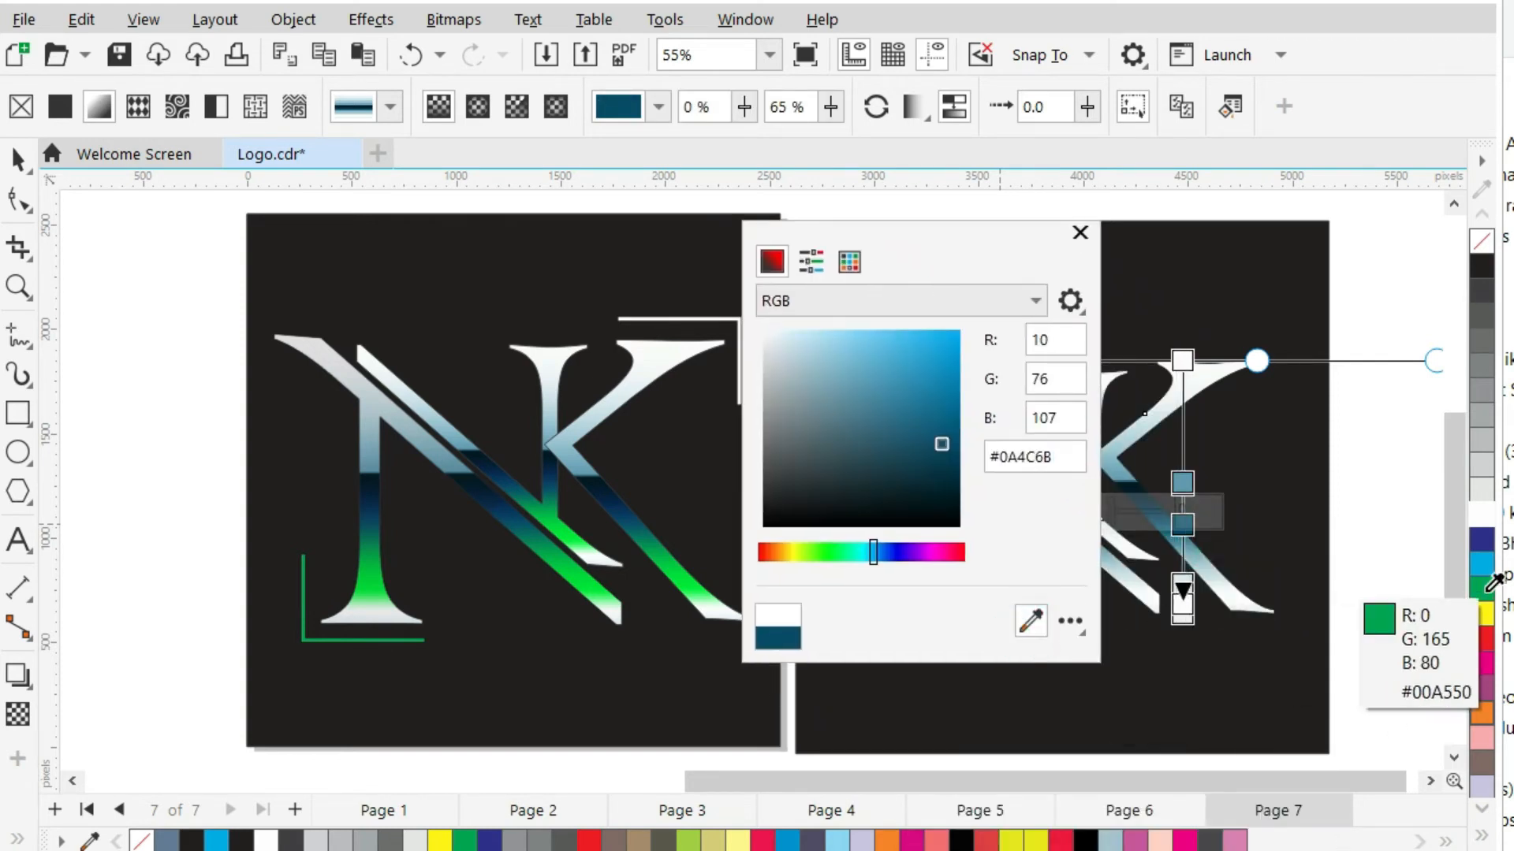
click(1486, 589)
click(942, 428)
mouse_move(943, 427)
mouse_down()
mouse_move(942, 465)
mouse_move(938, 445)
mouse_up()
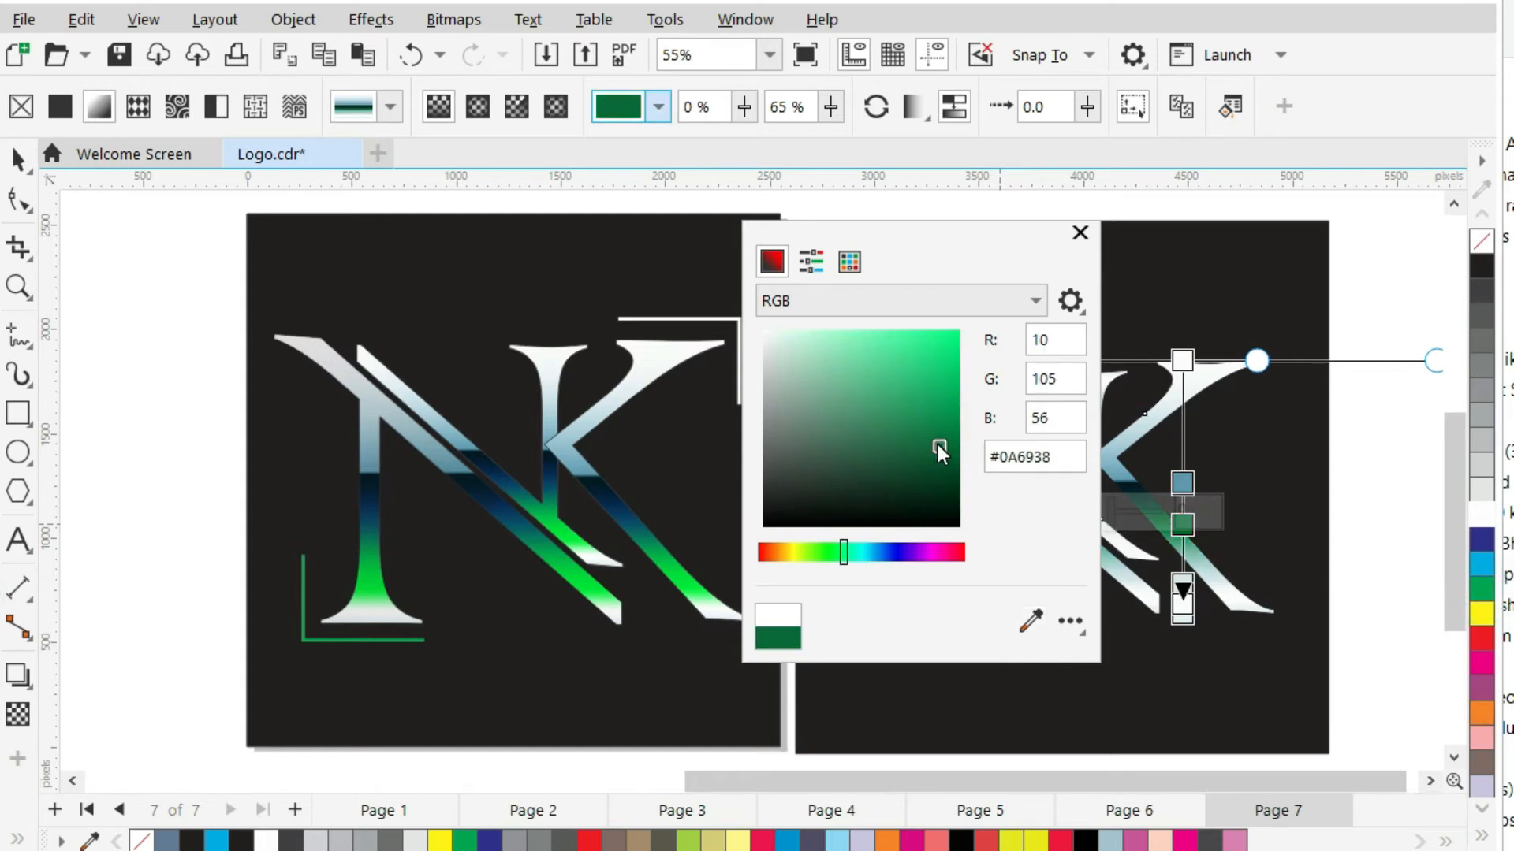
click(1080, 233)
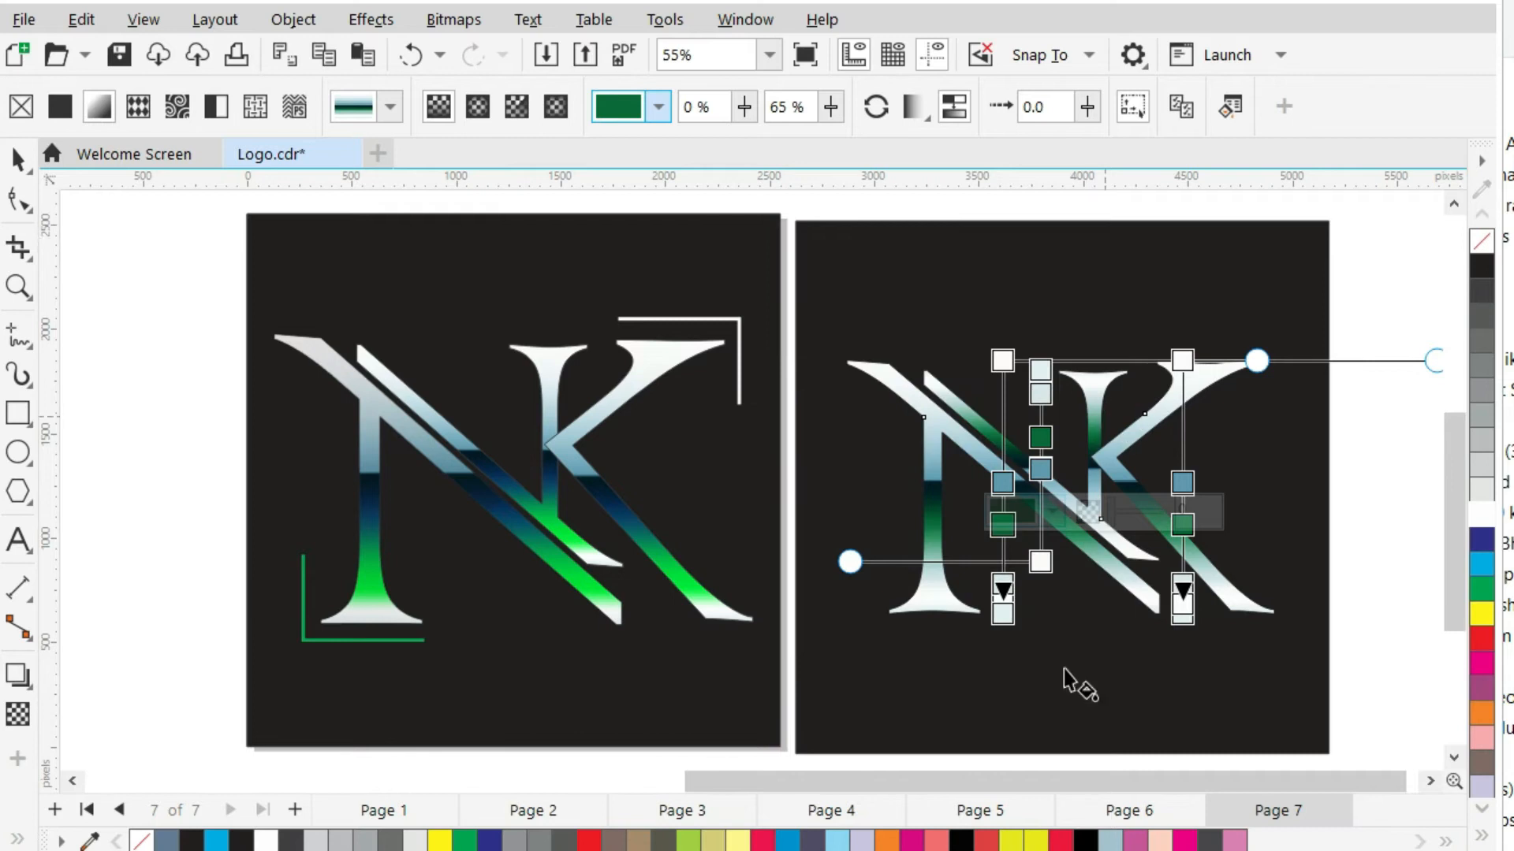
click(1407, 597)
click(1384, 552)
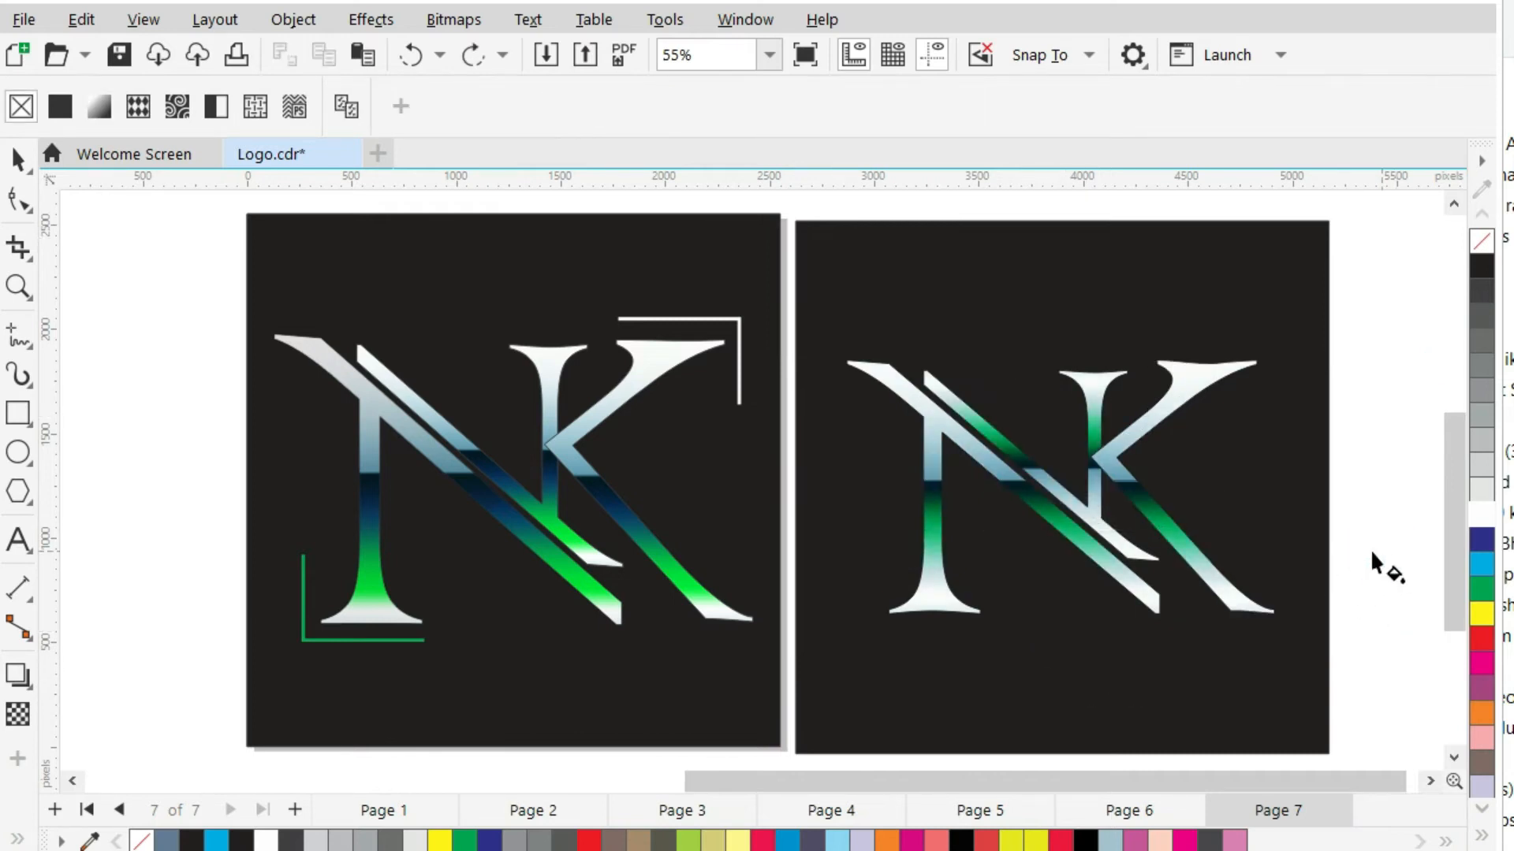
Recolour the NK fill's 88% stop to green C69 M0 Y98 K2 sampled from the reference logo, and save the document.
click(953, 575)
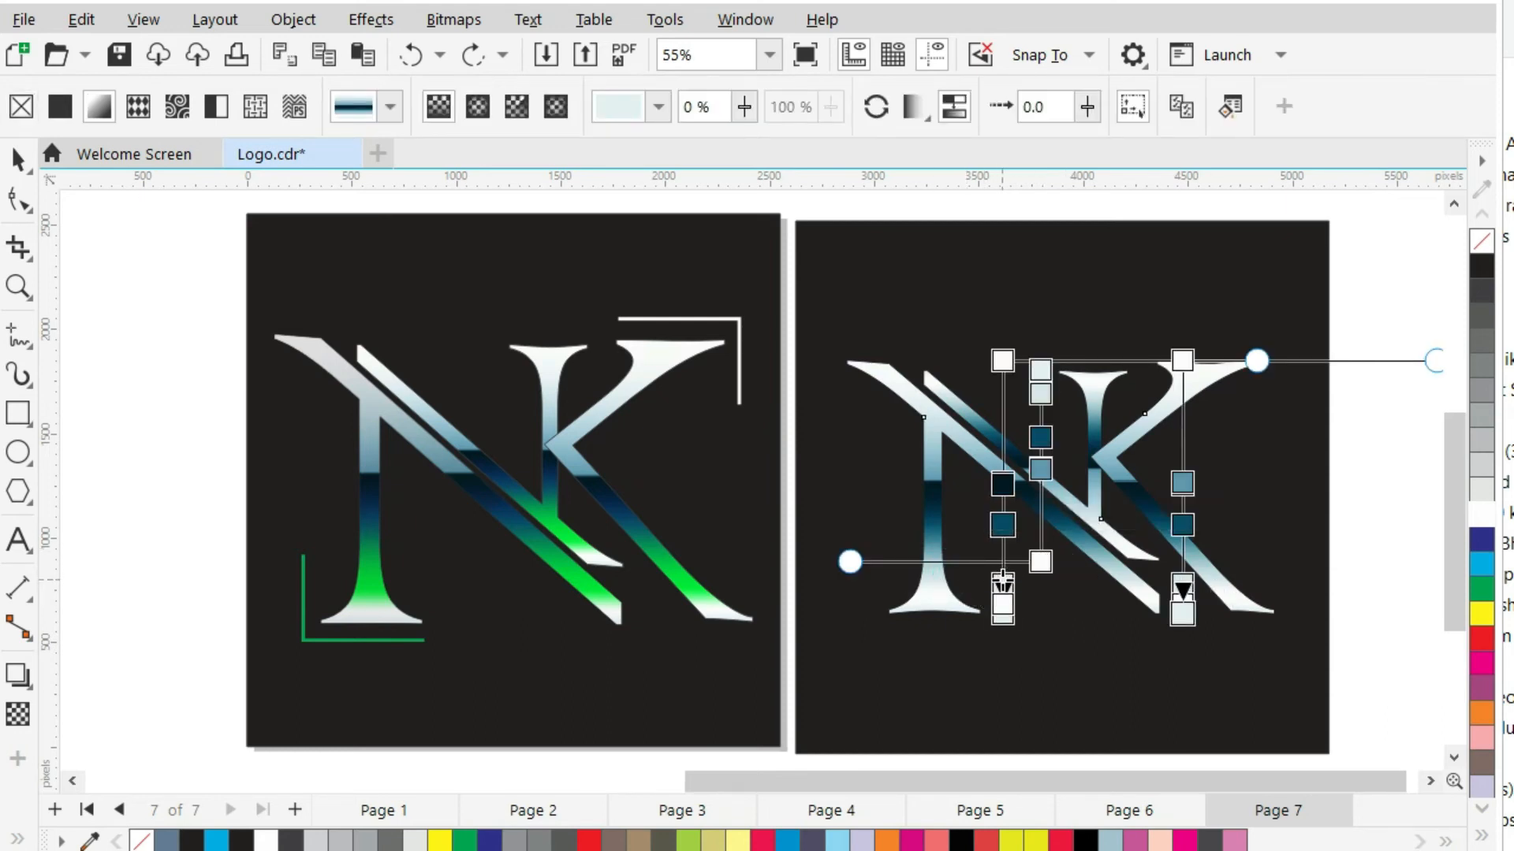
click(1002, 585)
click(1051, 569)
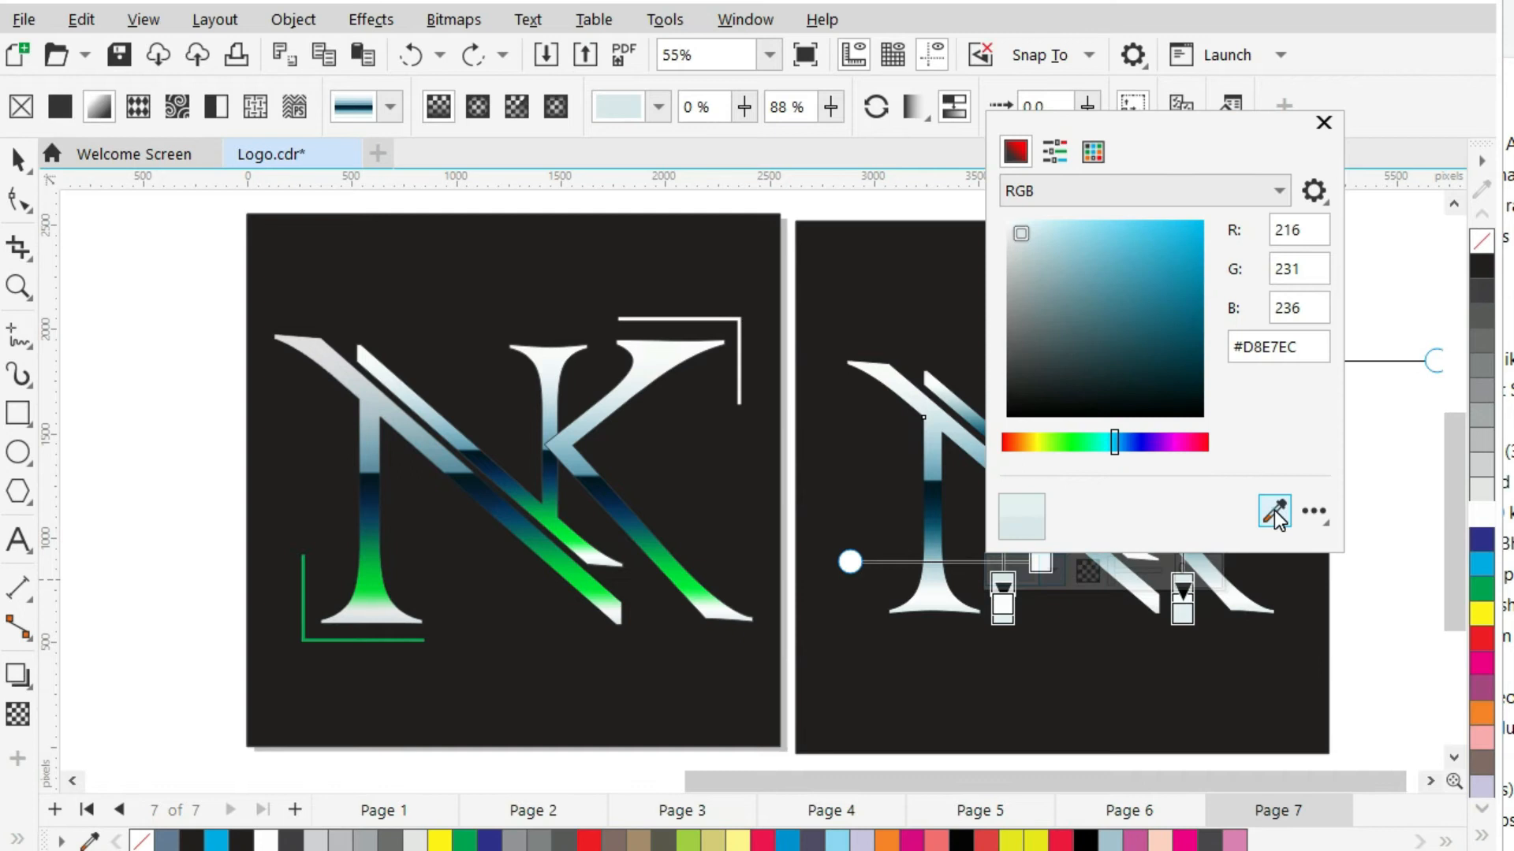
click(1275, 512)
click(588, 588)
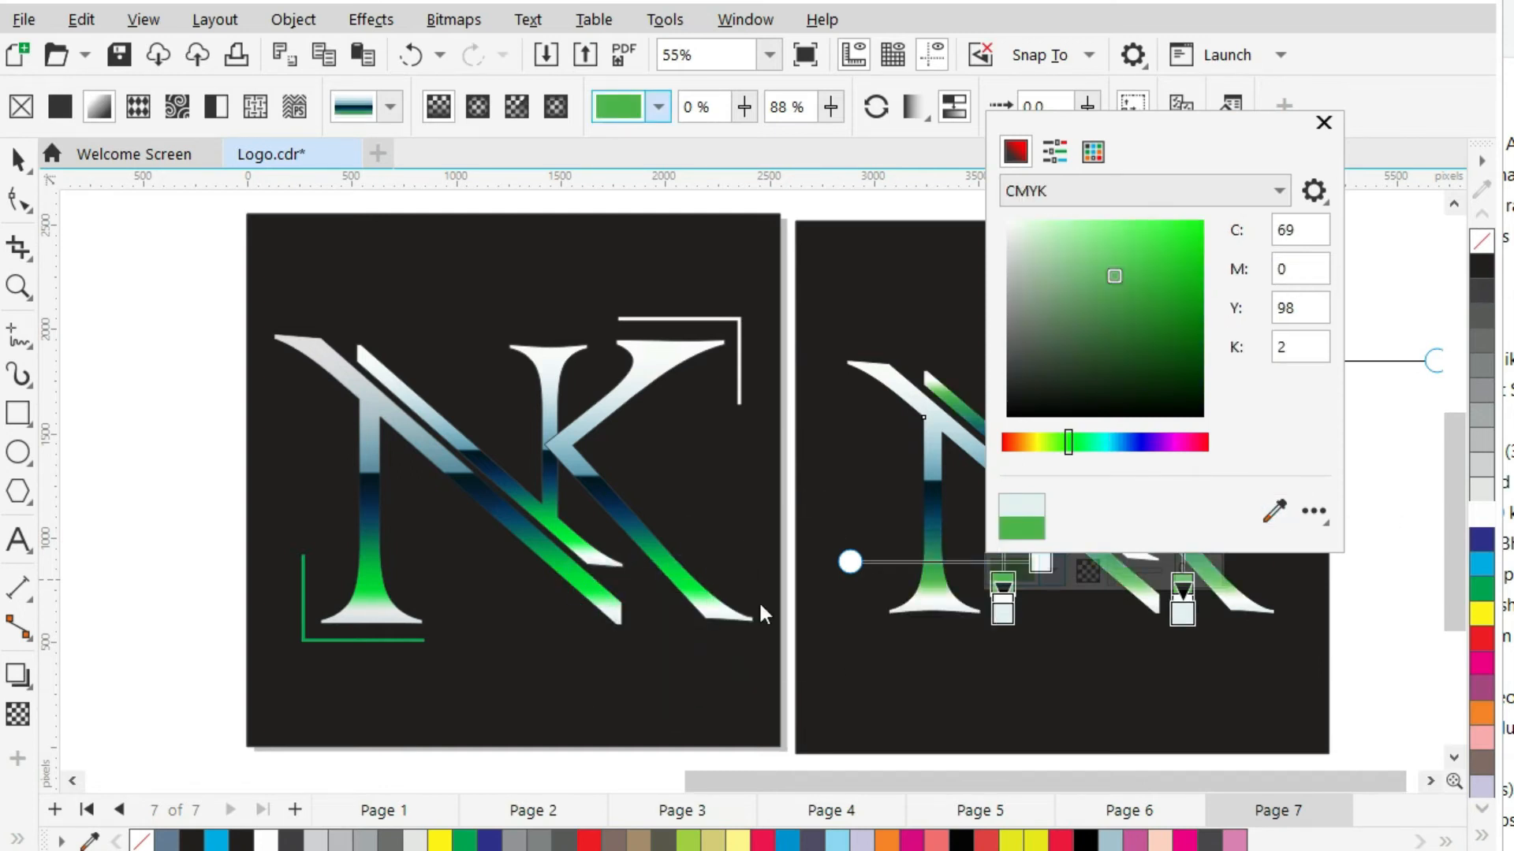
click(930, 217)
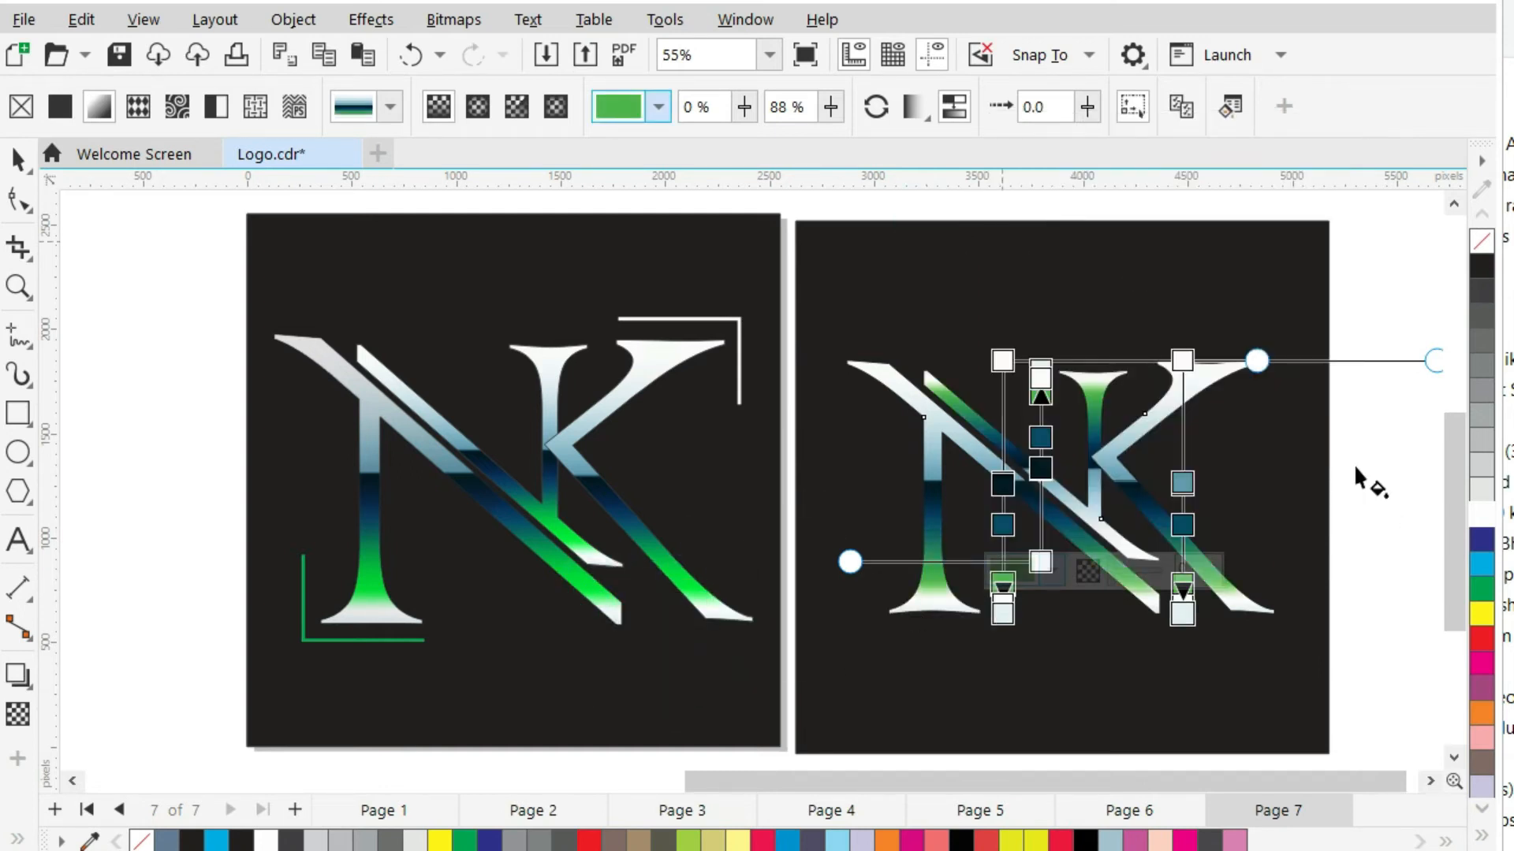
click(1362, 469)
click(1383, 499)
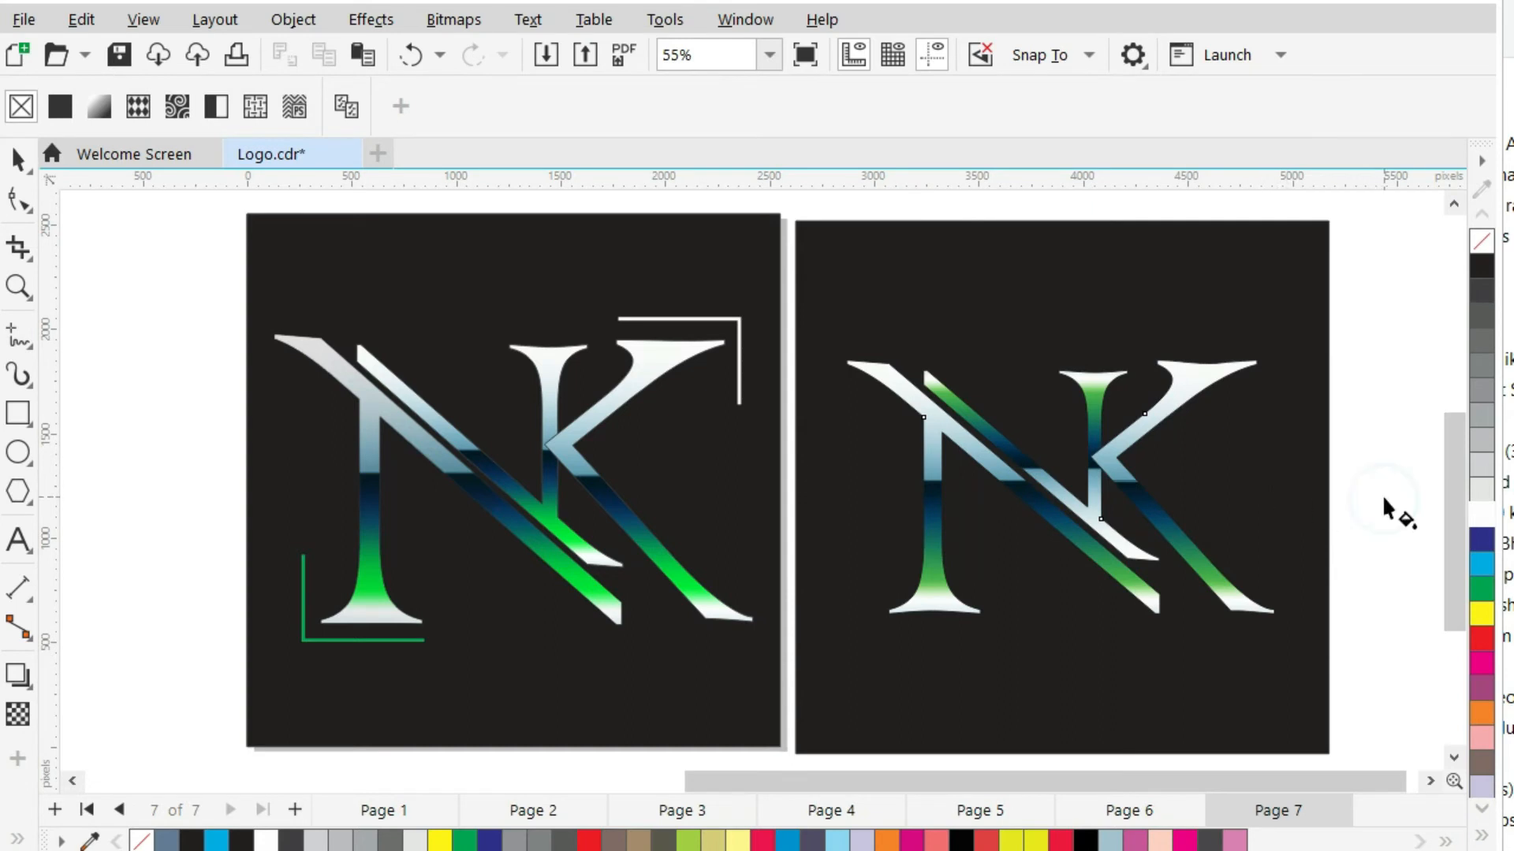
key(ctrl+s)
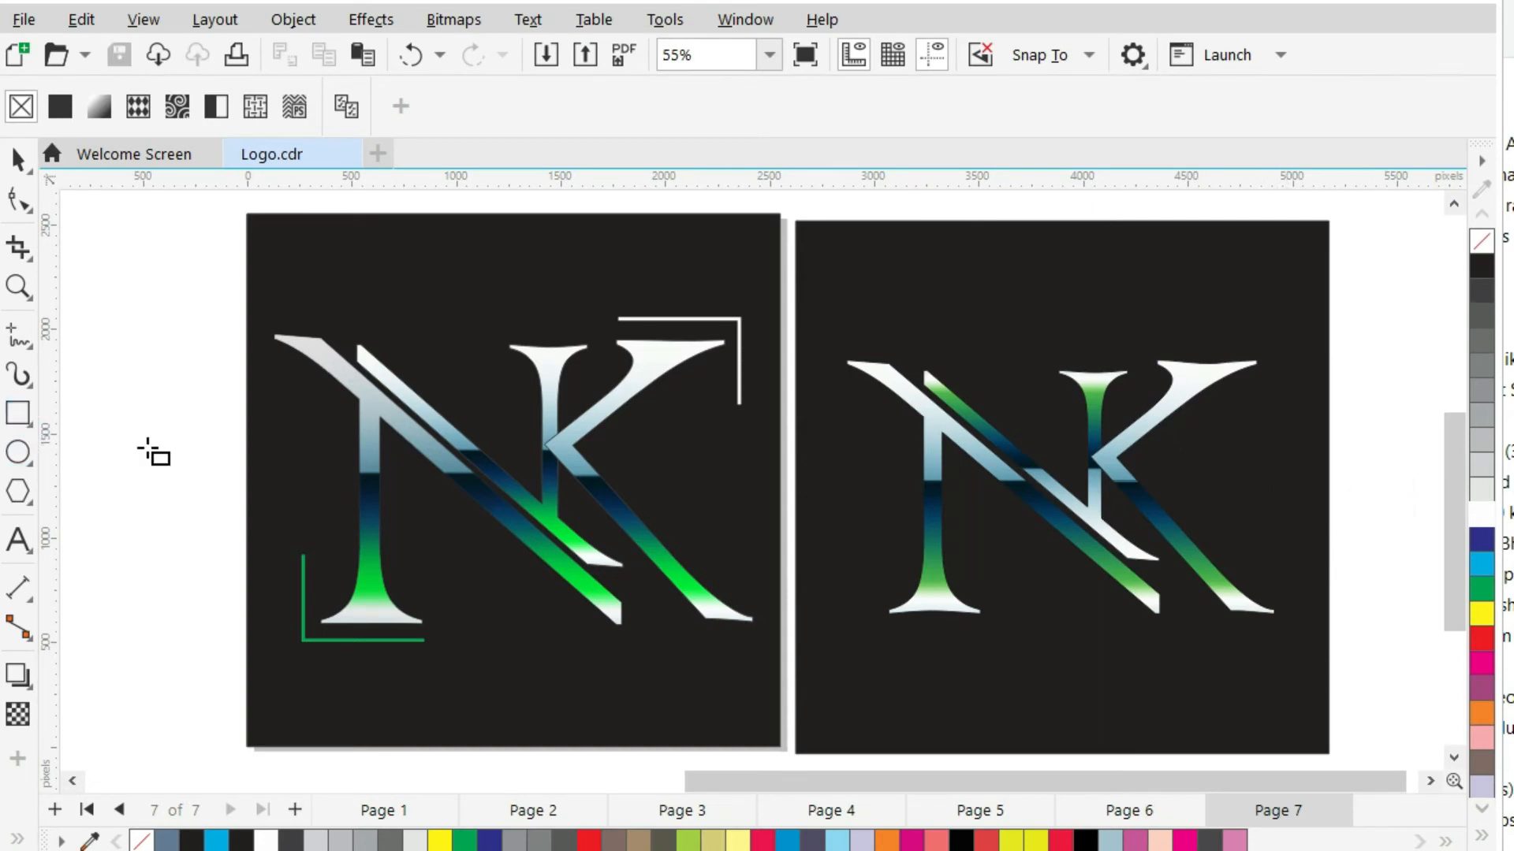
Draw an L-shaped corner line about 571 by 339 px around the lower-left foot of the new N.
click(30, 344)
click(76, 365)
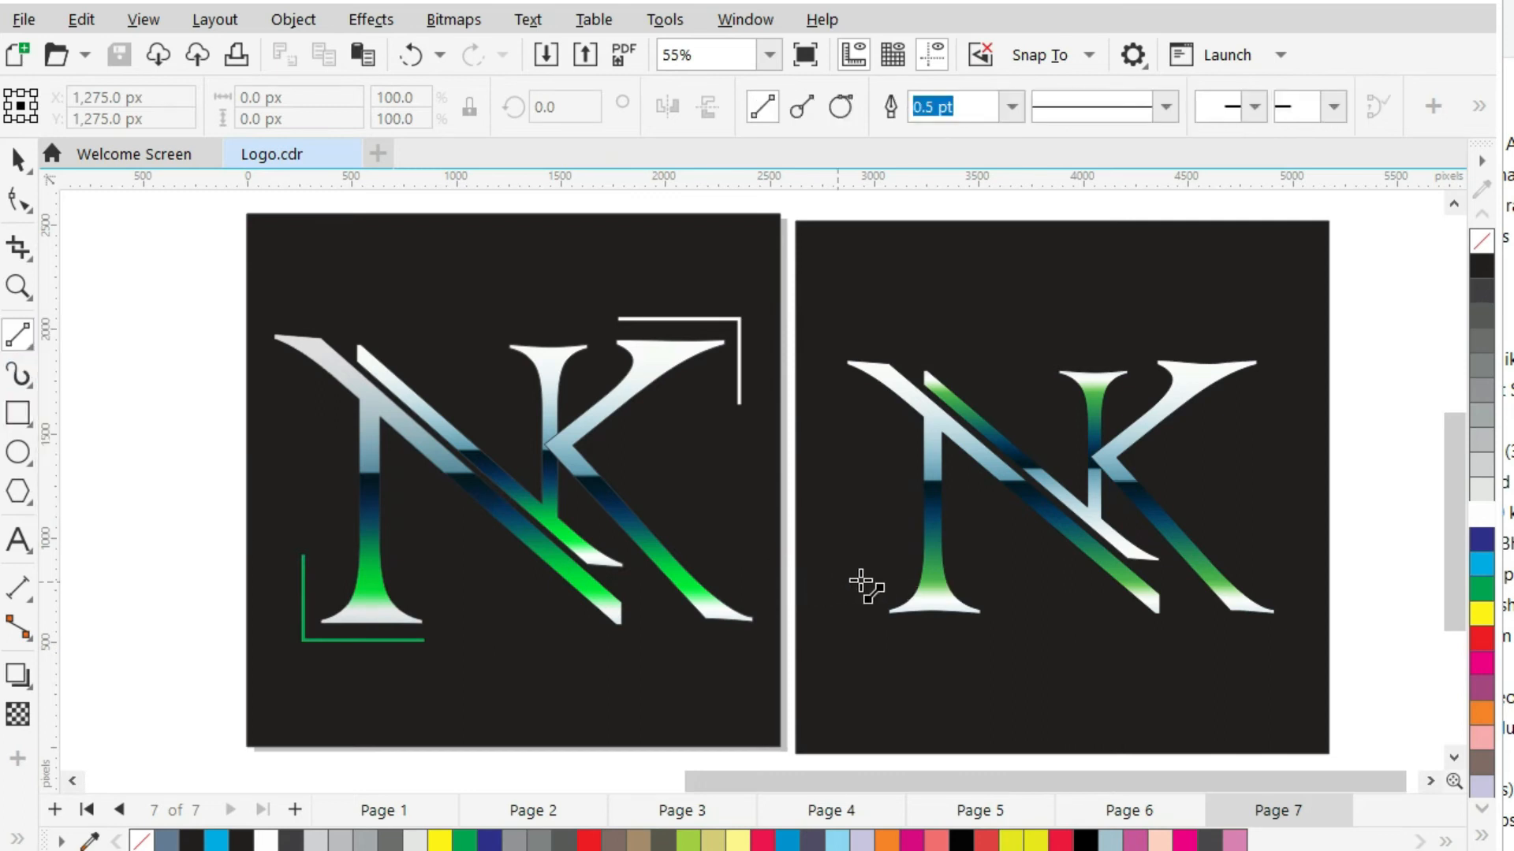
drag(871, 556, 871, 621)
drag(870, 627, 991, 628)
Give the new corner line a green outline with a width of 4.0 pt.
right_click(1484, 587)
click(1010, 107)
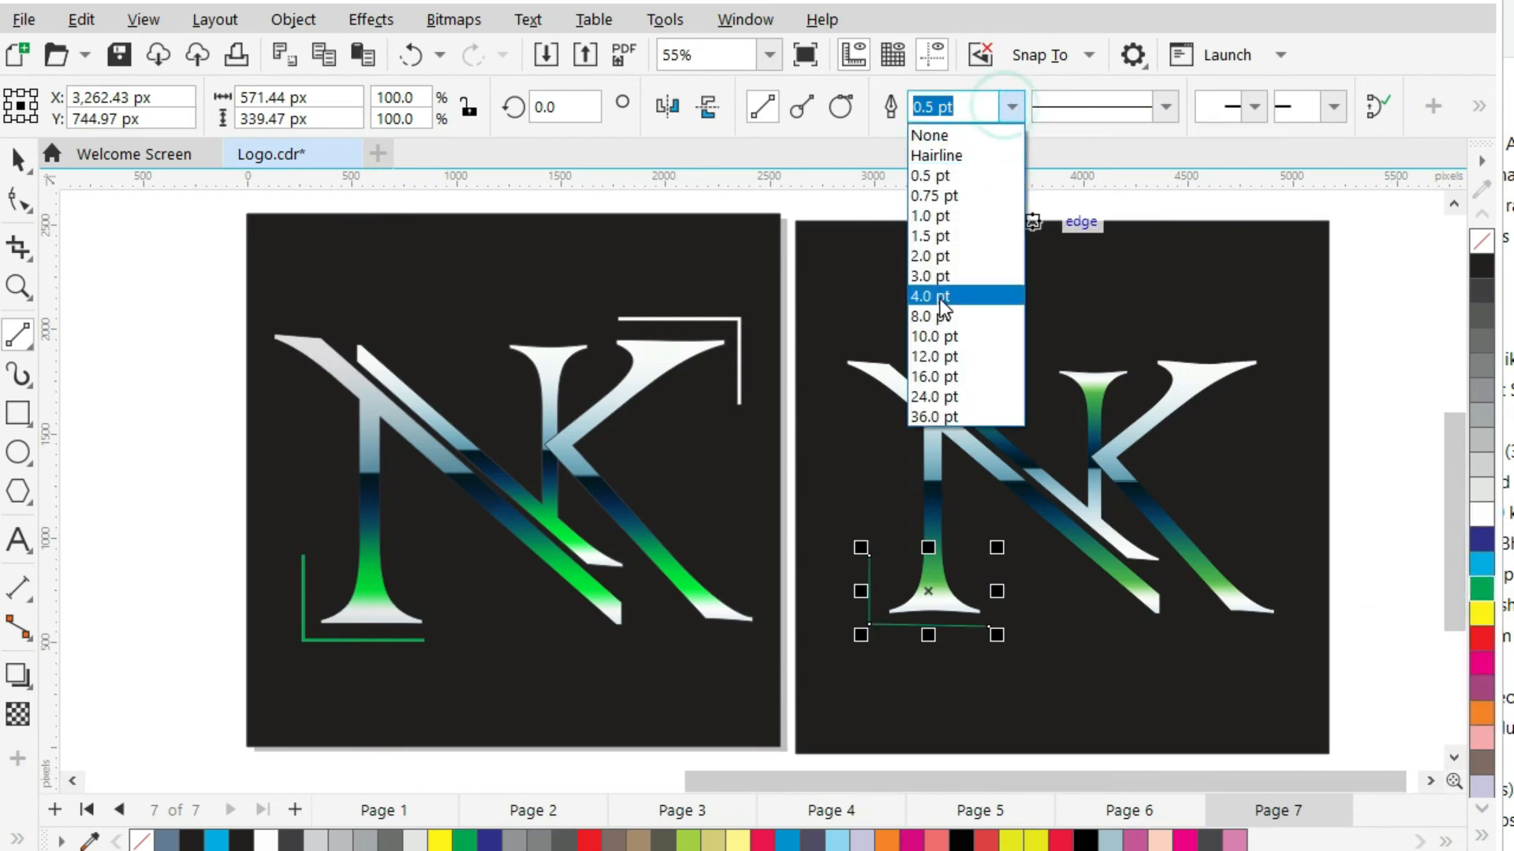
click(938, 292)
click(17, 160)
click(1034, 305)
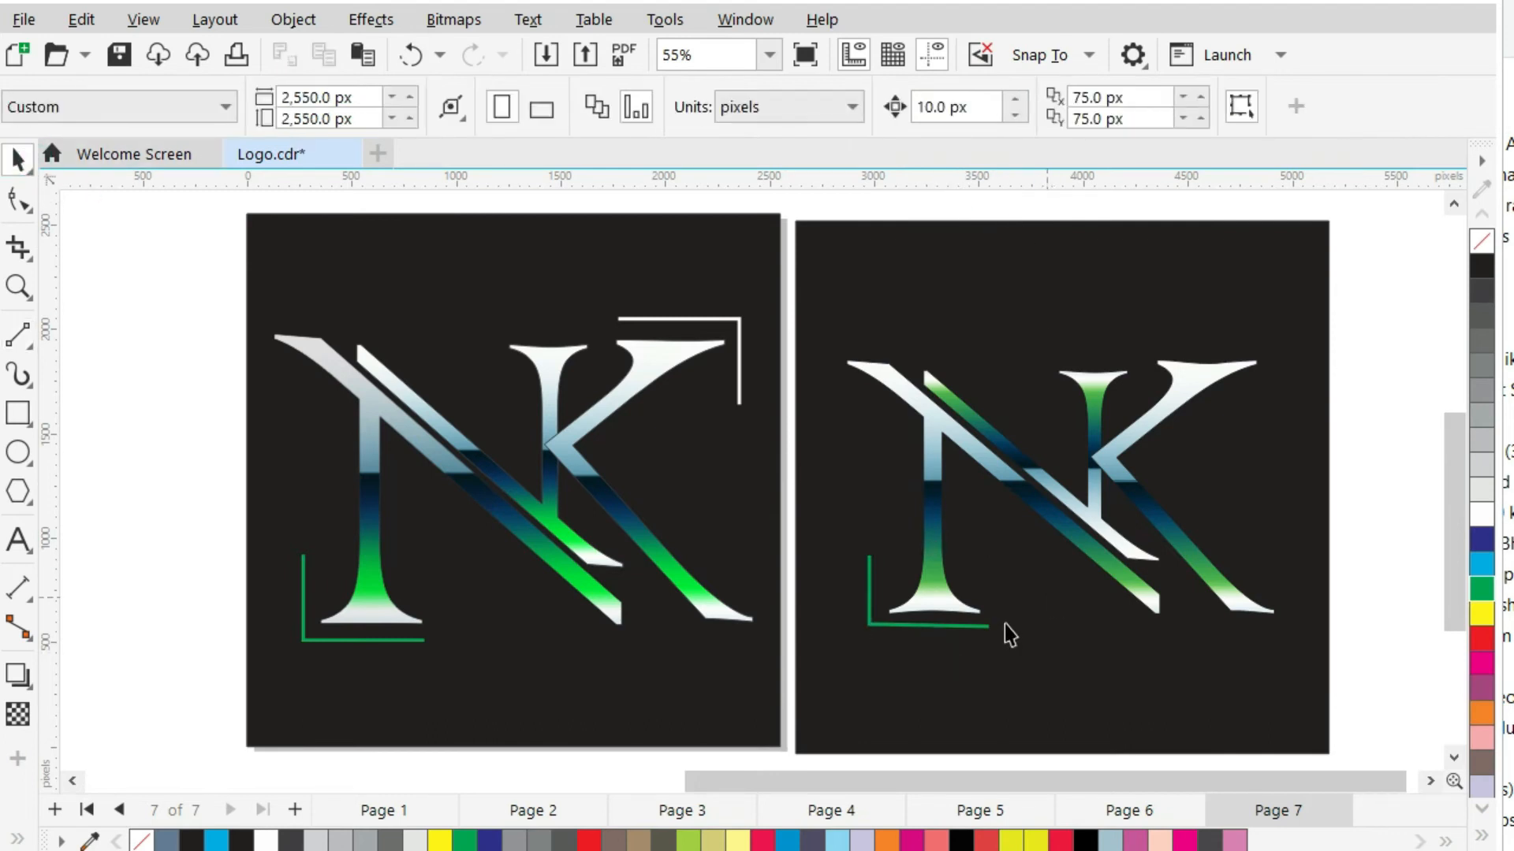
Add a vertical guideline at the right end of the N's foot and narrow the corner line to about 527 px.
scroll(954, 617, up, 4)
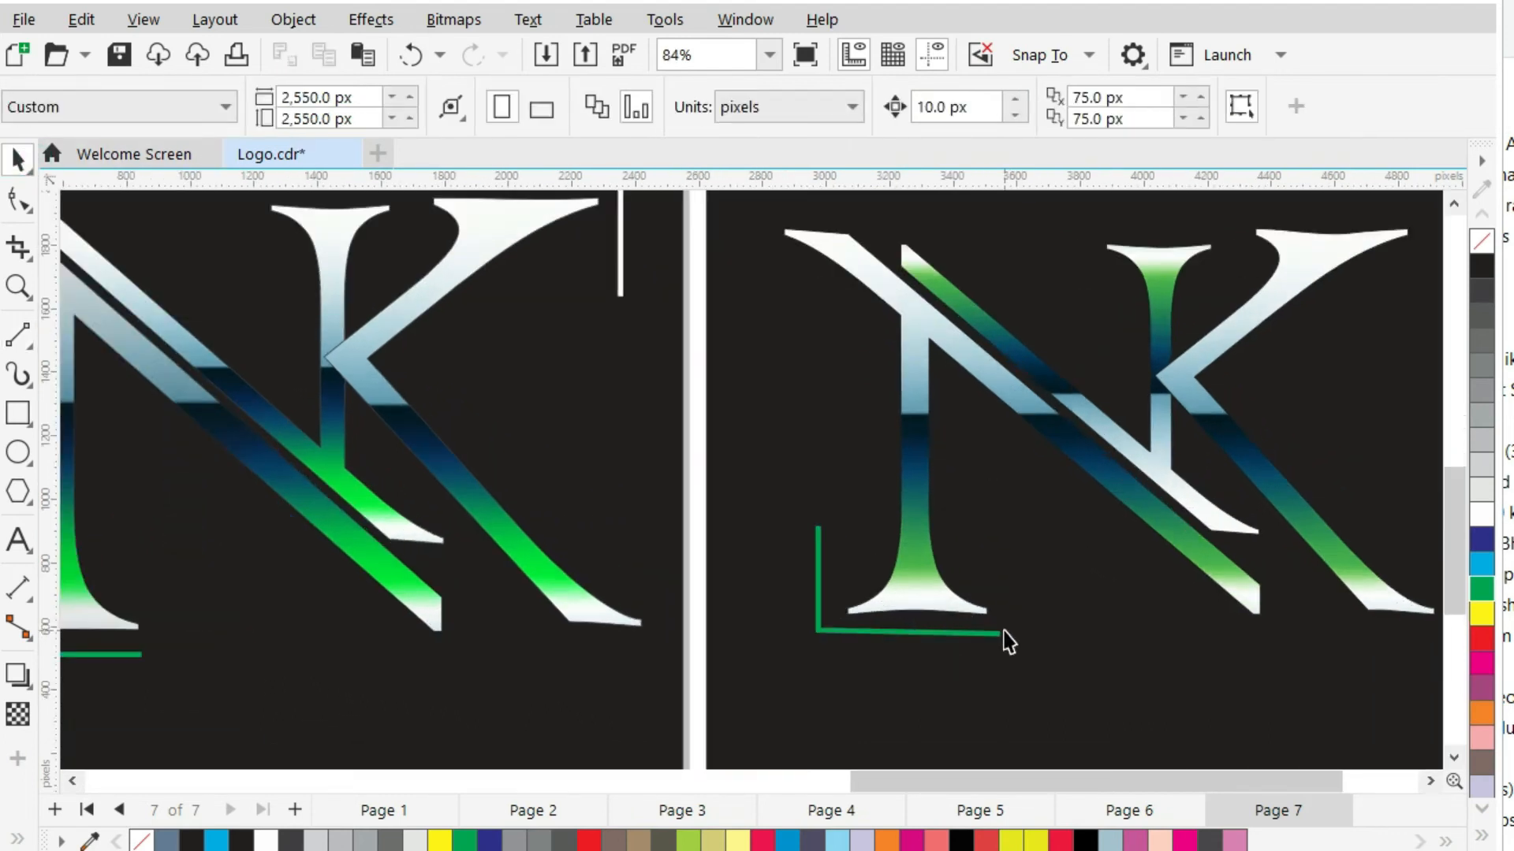
drag(54, 329, 989, 430)
click(997, 645)
drag(1028, 519, 994, 514)
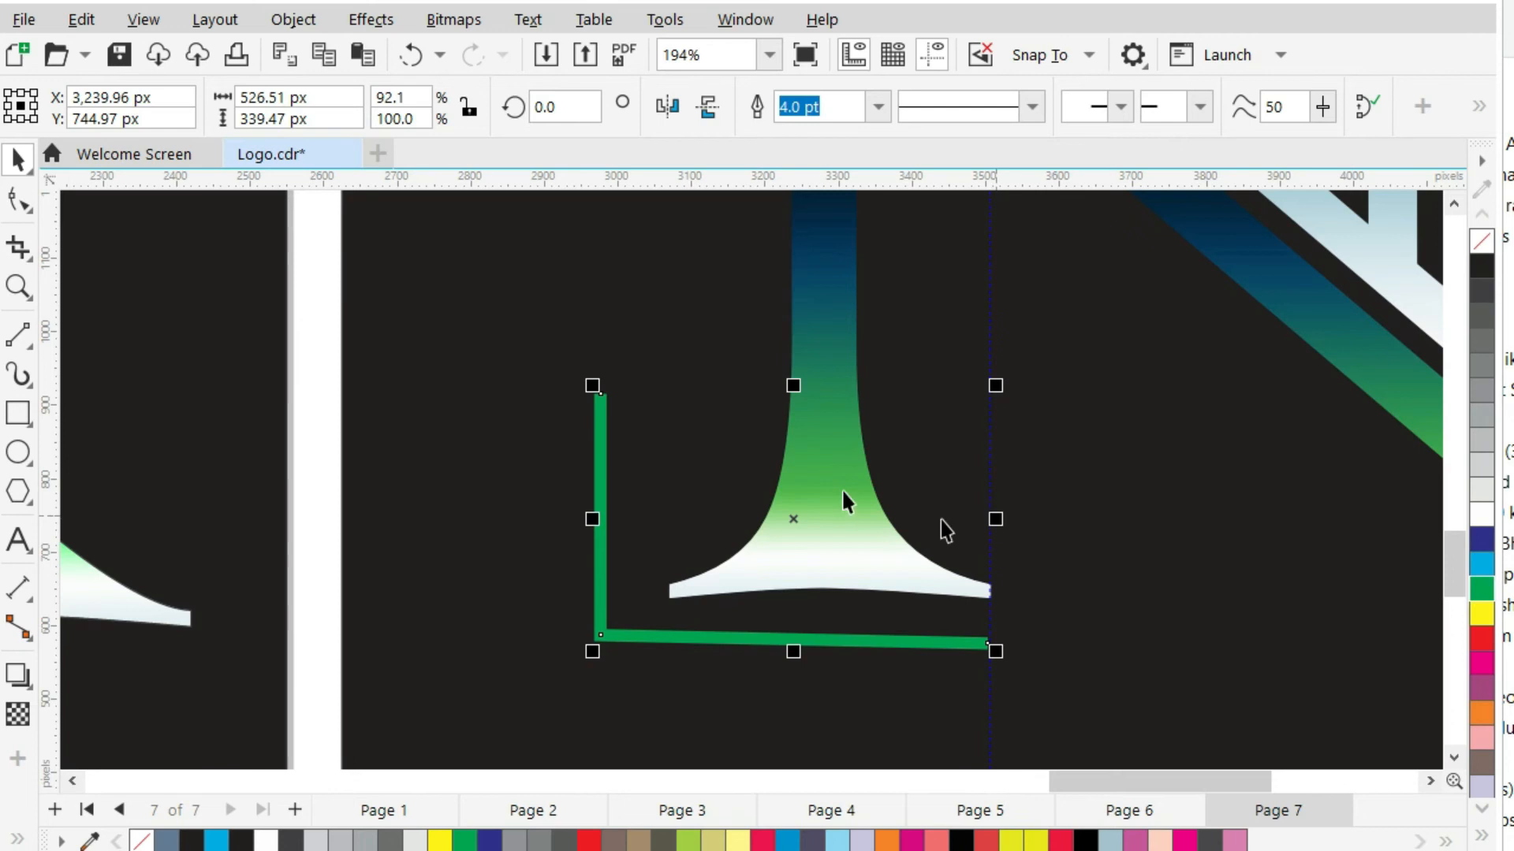
scroll(840, 489, down, 2)
scroll(842, 493, down, 2)
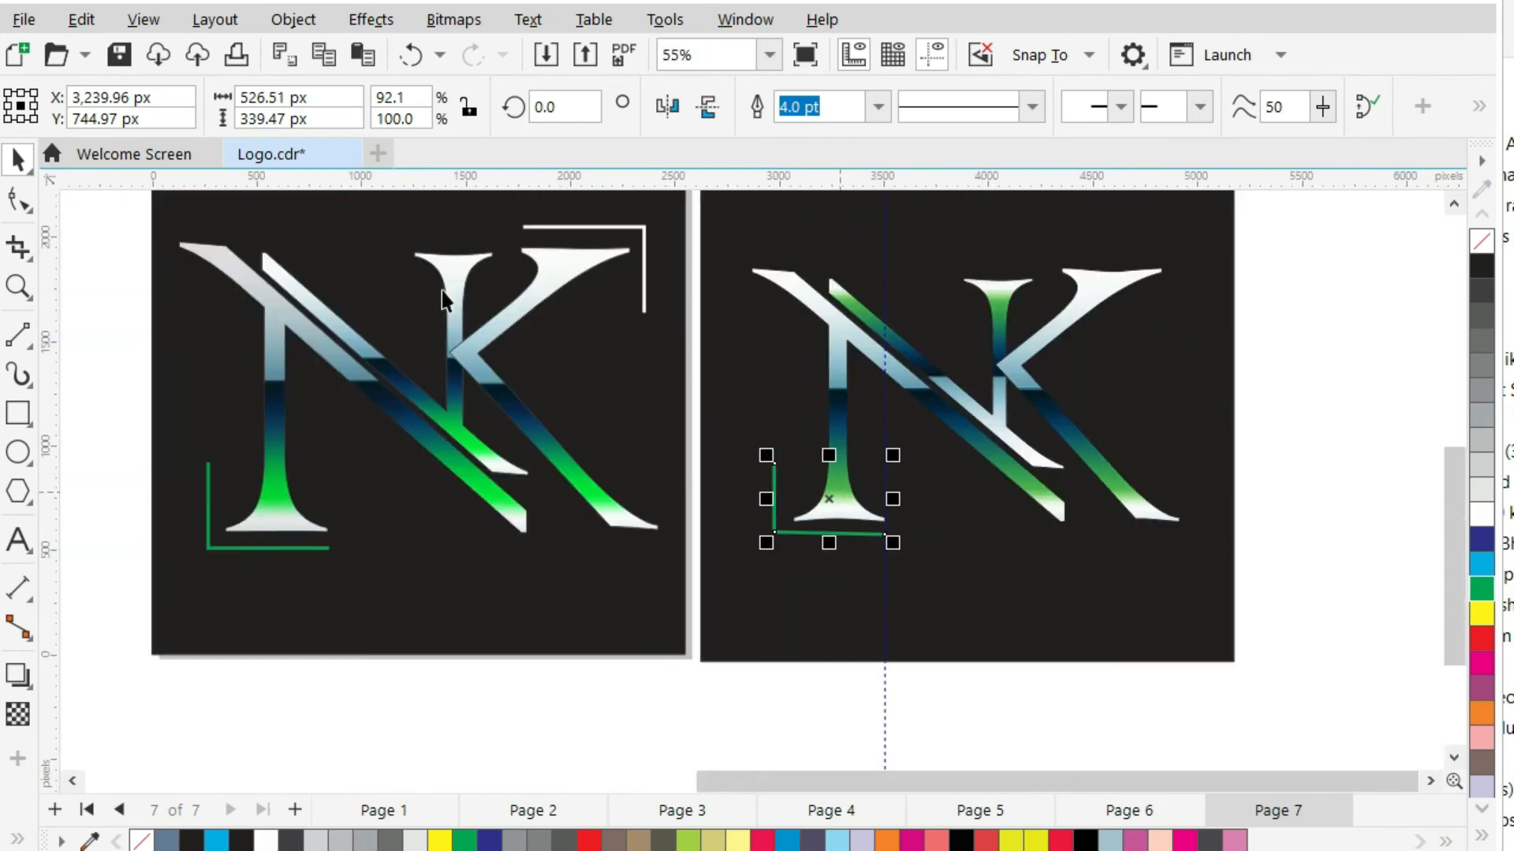
Add a horizontal guideline at the top of the reference's green corner line, stretch the new one to about 380 px high, and save.
drag(422, 182, 481, 465)
click(774, 497)
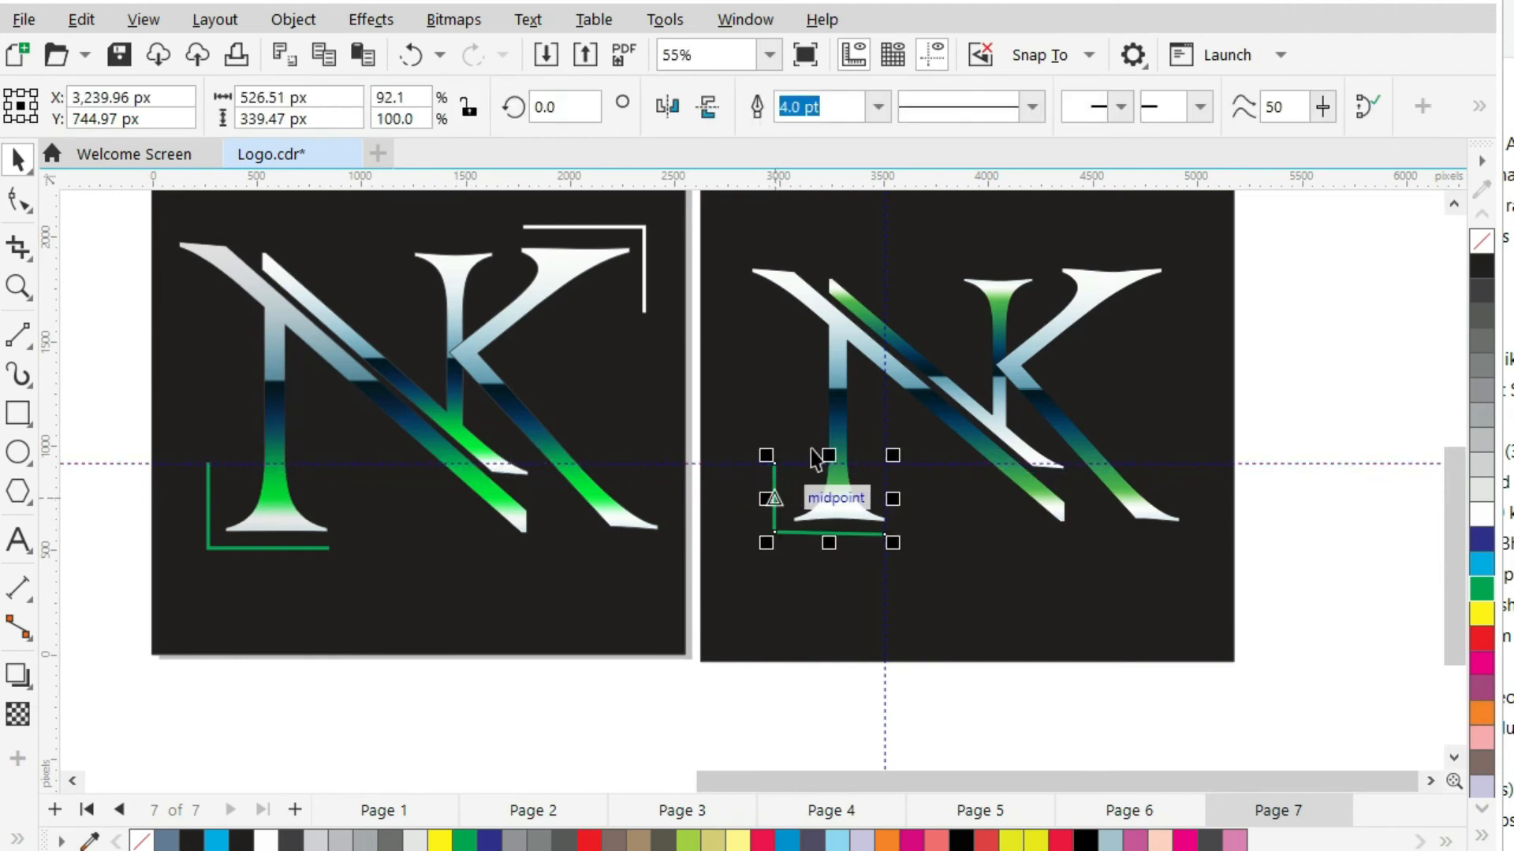
drag(828, 455, 828, 447)
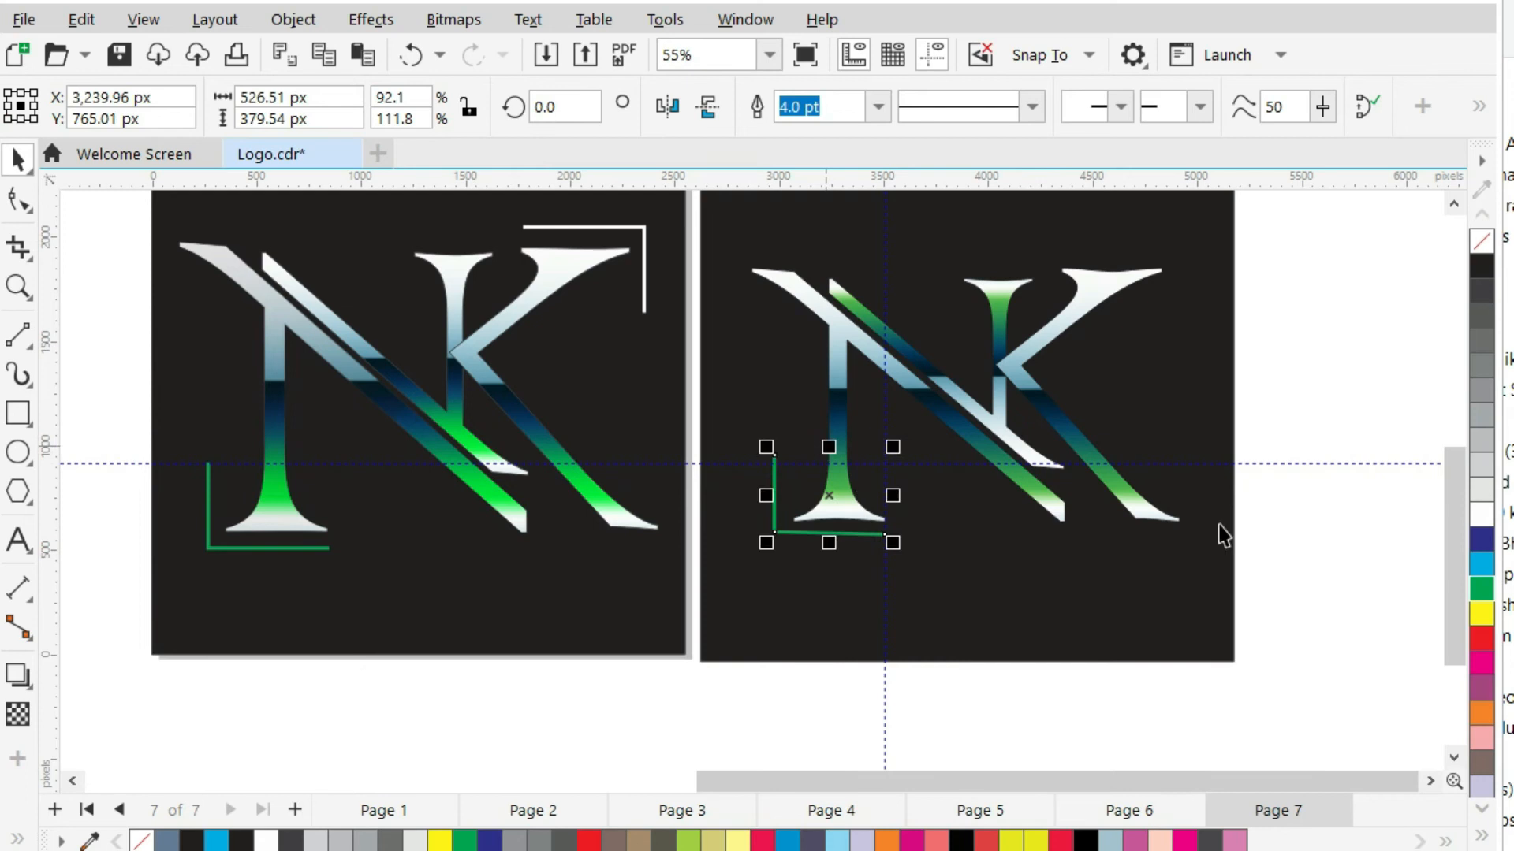
click(1327, 539)
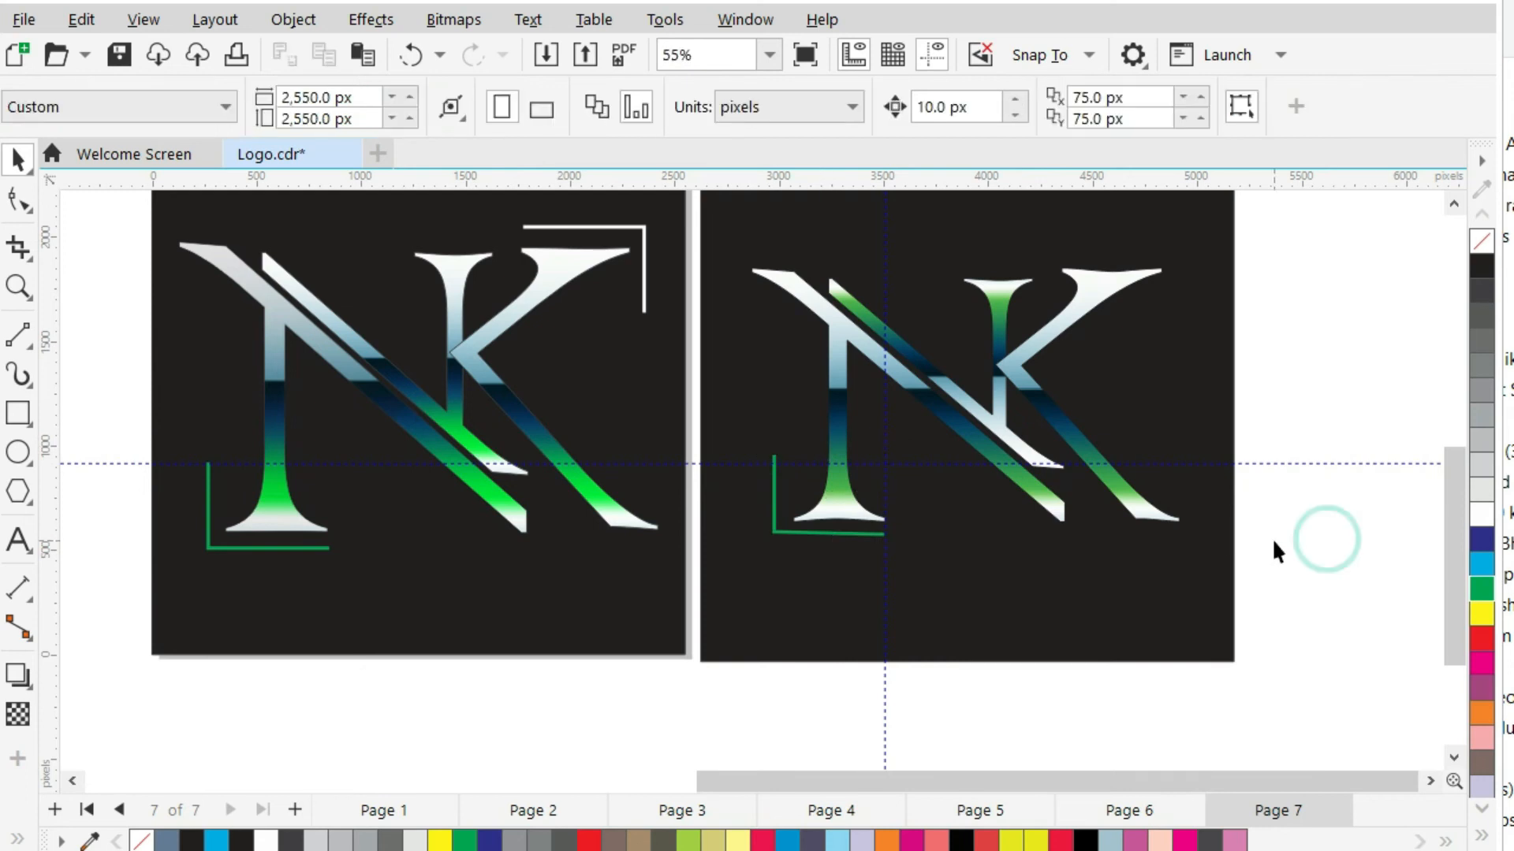
key(ctrl+s)
Ungroup the new NK logo and select its N curve.
click(838, 517)
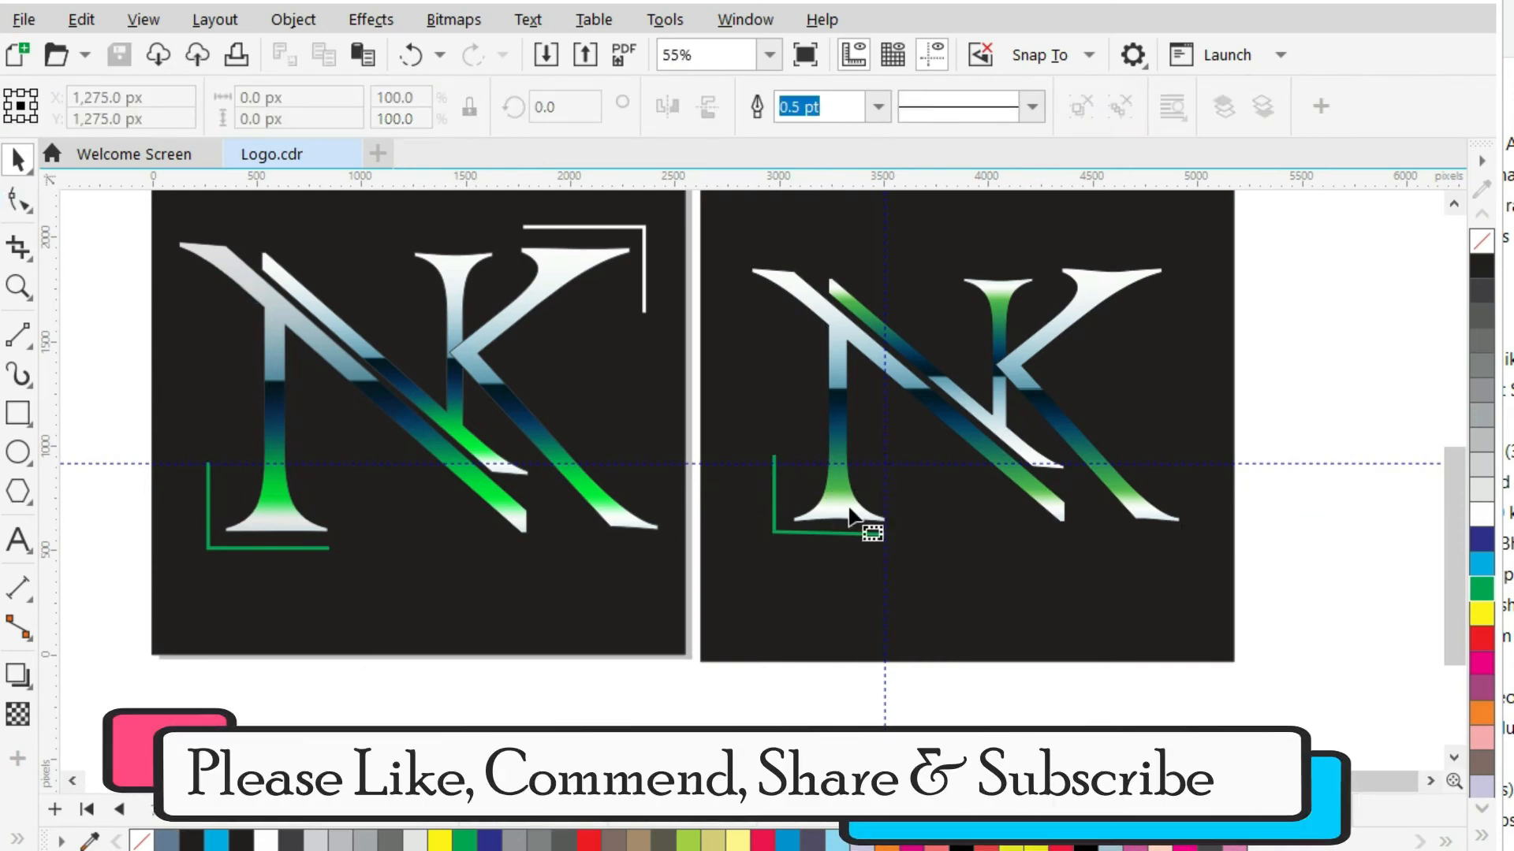
key(F10)
key(ctrl+a)
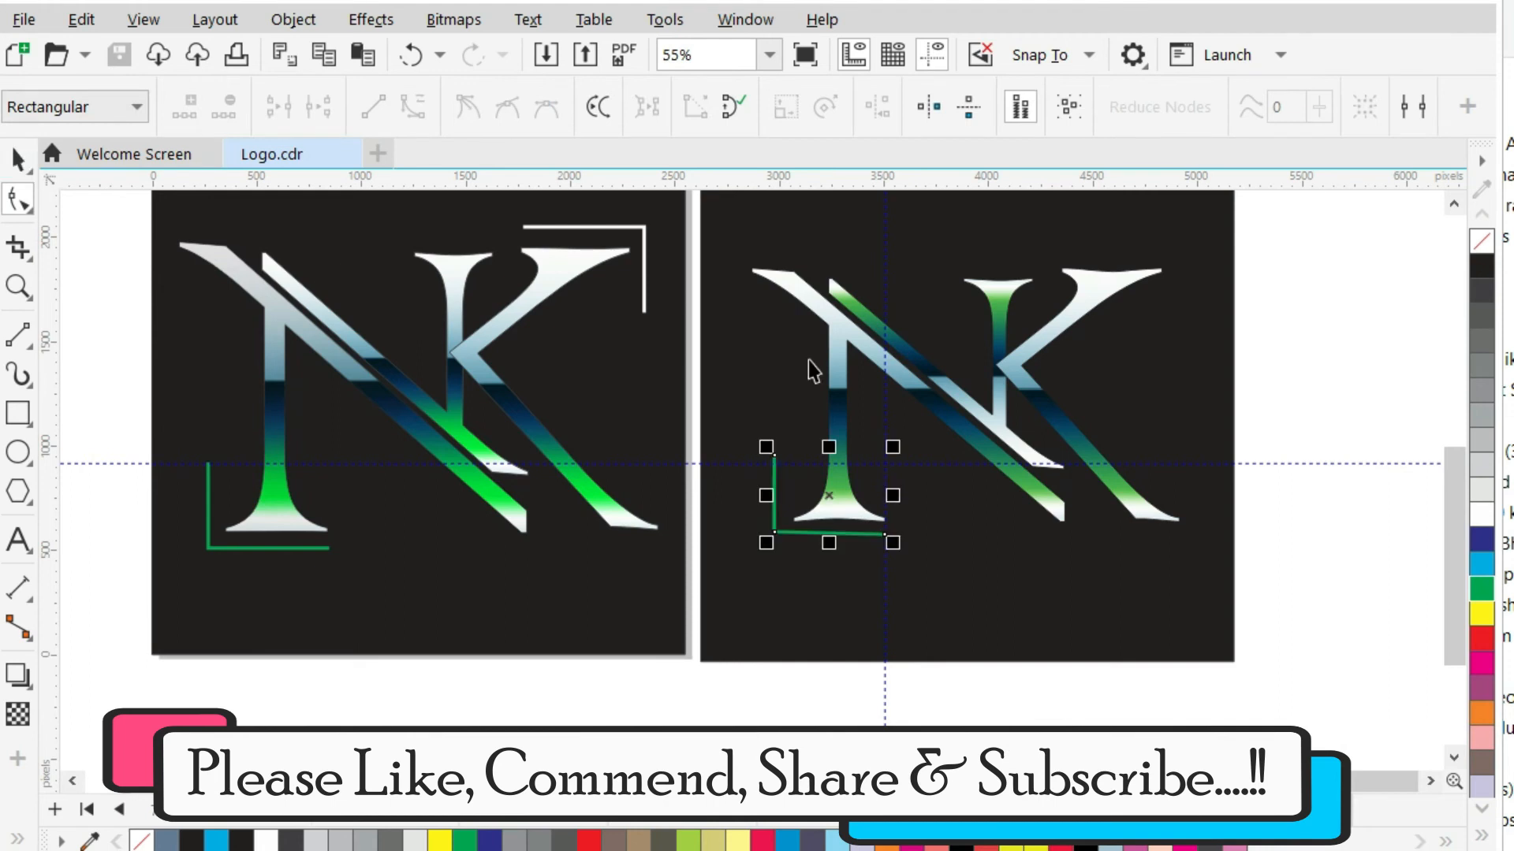
key(space)
right_click(831, 355)
click(914, 290)
click(1339, 336)
click(847, 343)
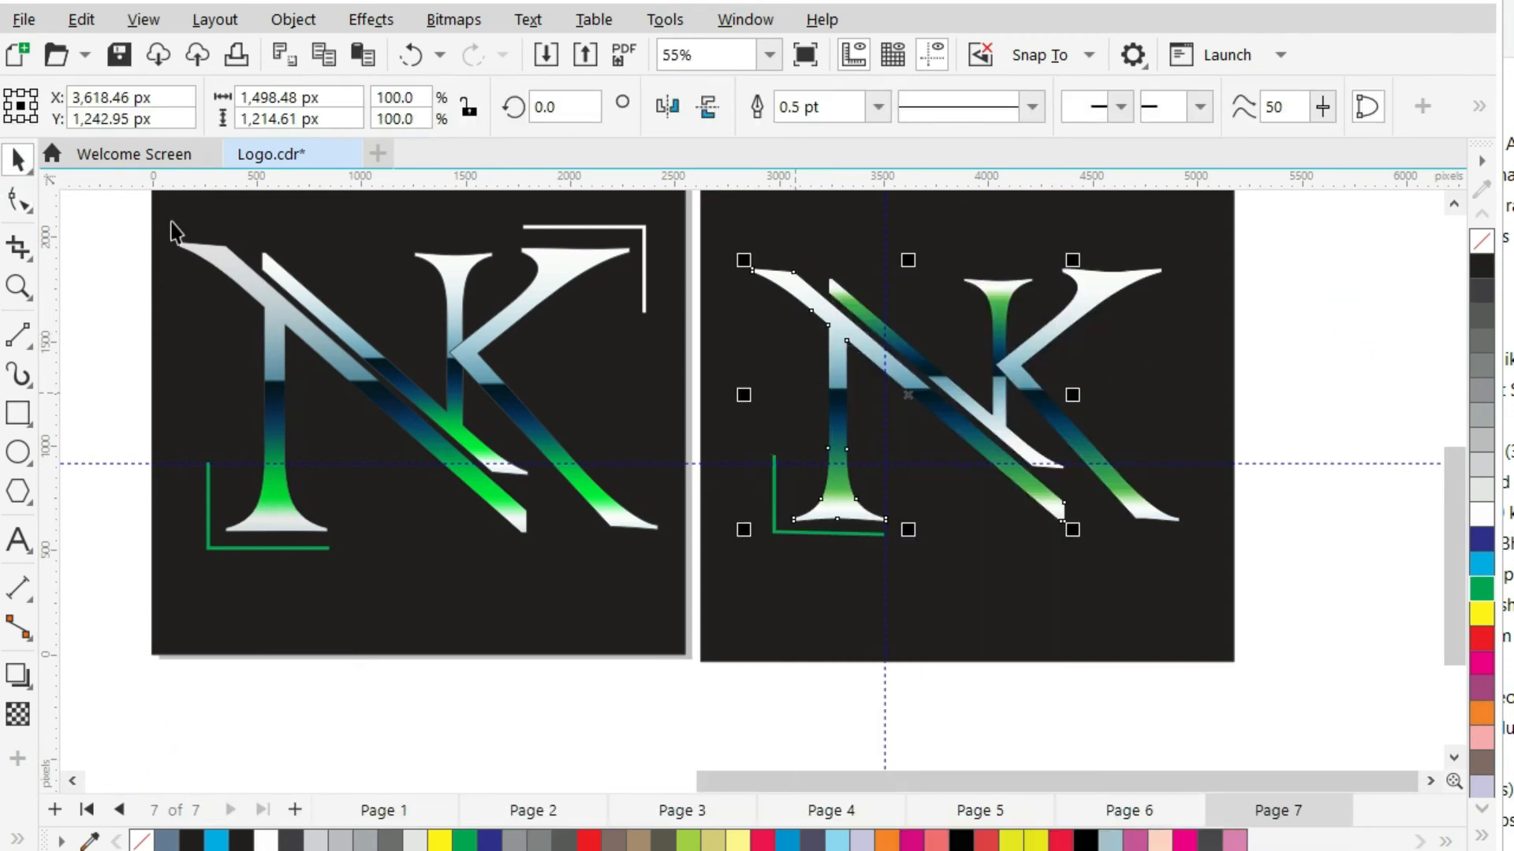
Remove the middle node from the bottom edge of the N's foot and flatten the curve of that edge.
key(F10)
scroll(887, 575, up, 5)
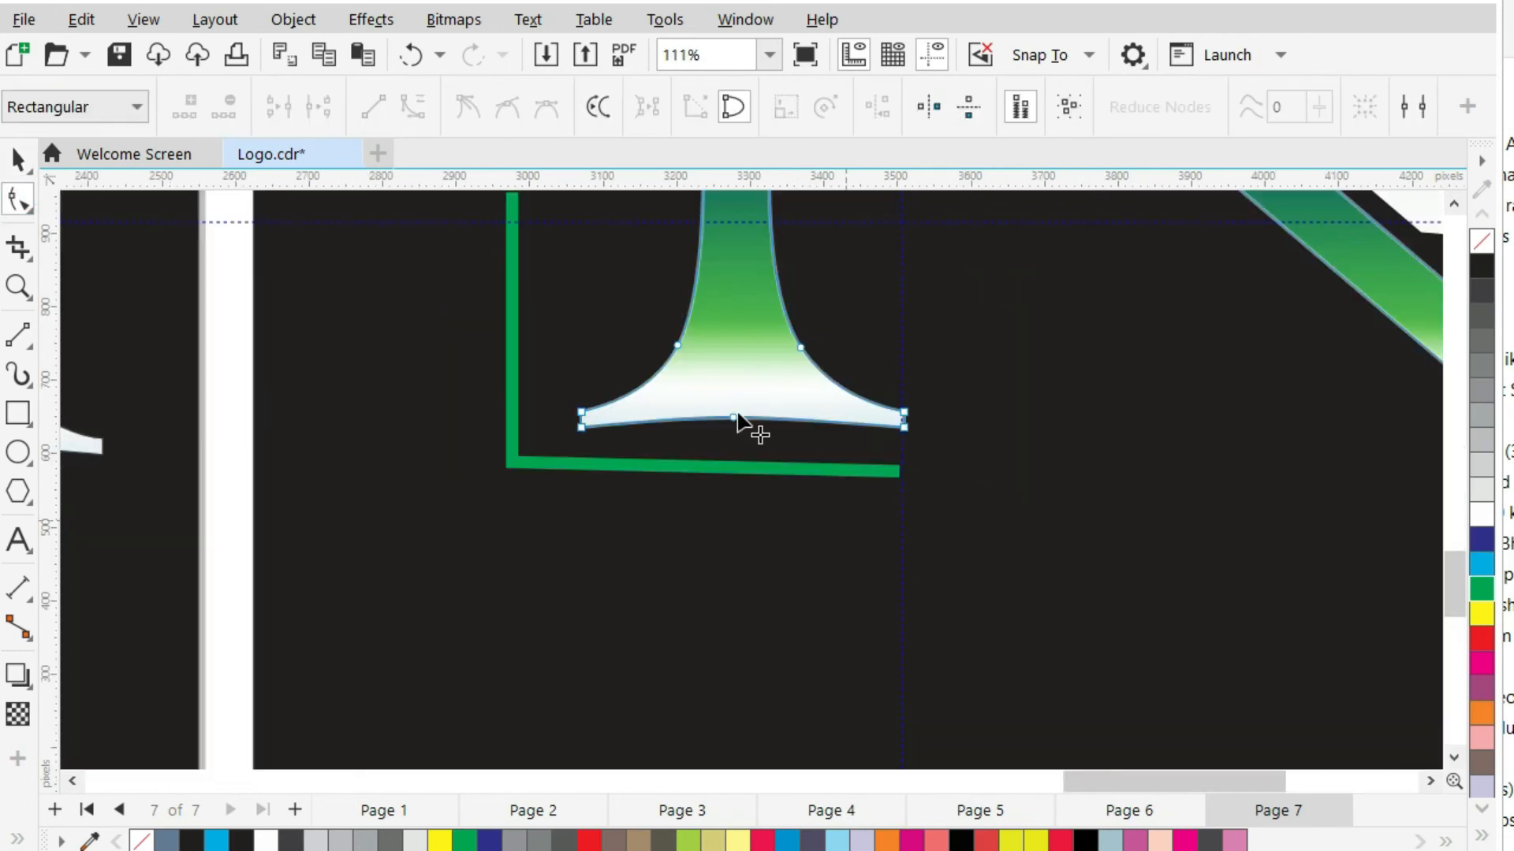
click(766, 422)
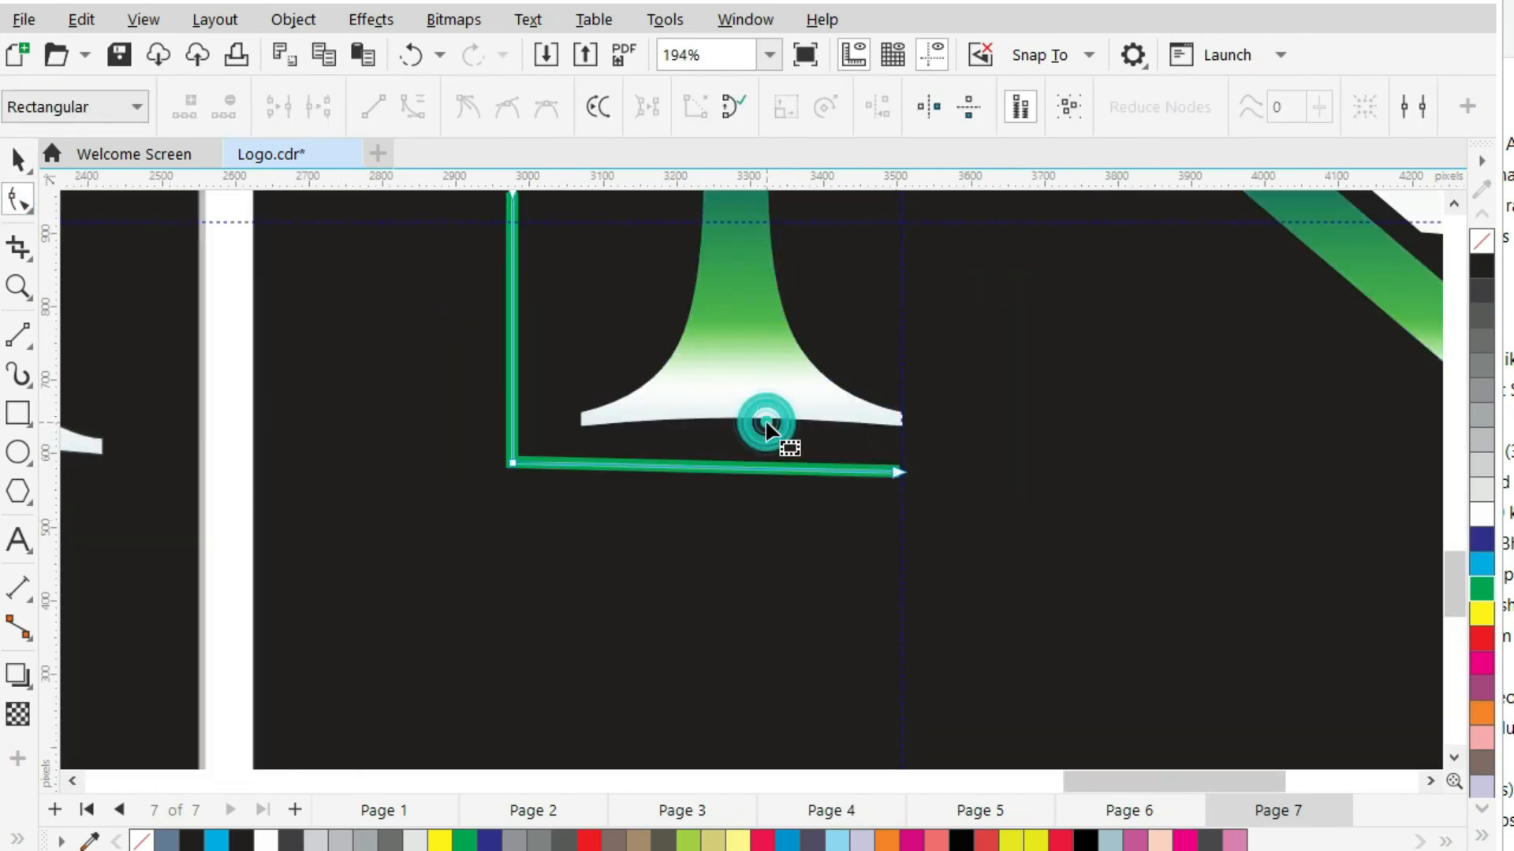
click(12, 169)
click(735, 300)
key(F10)
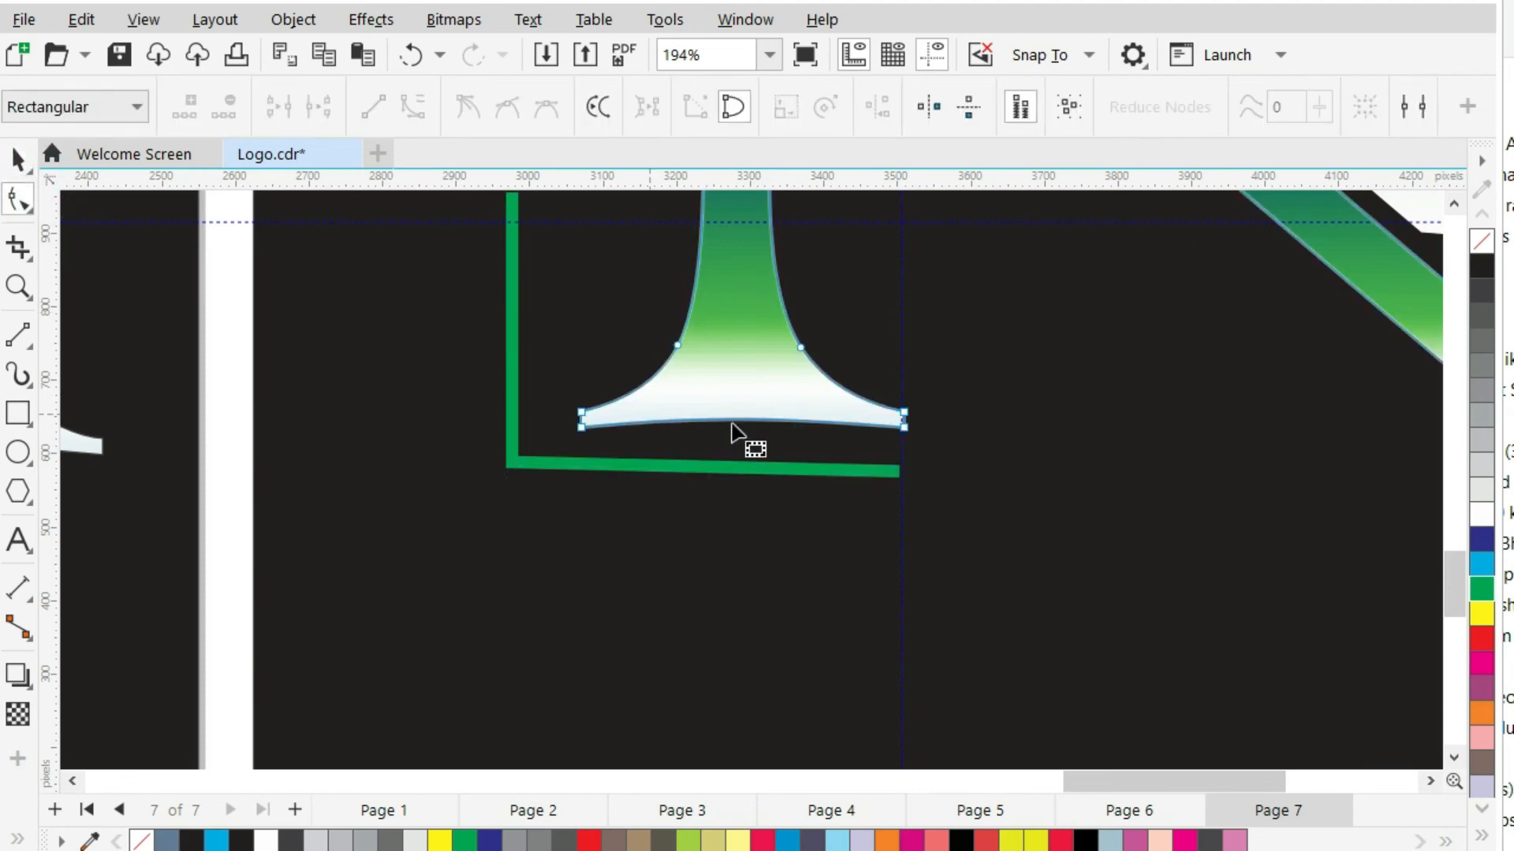
click(580, 428)
drag(706, 420, 781, 426)
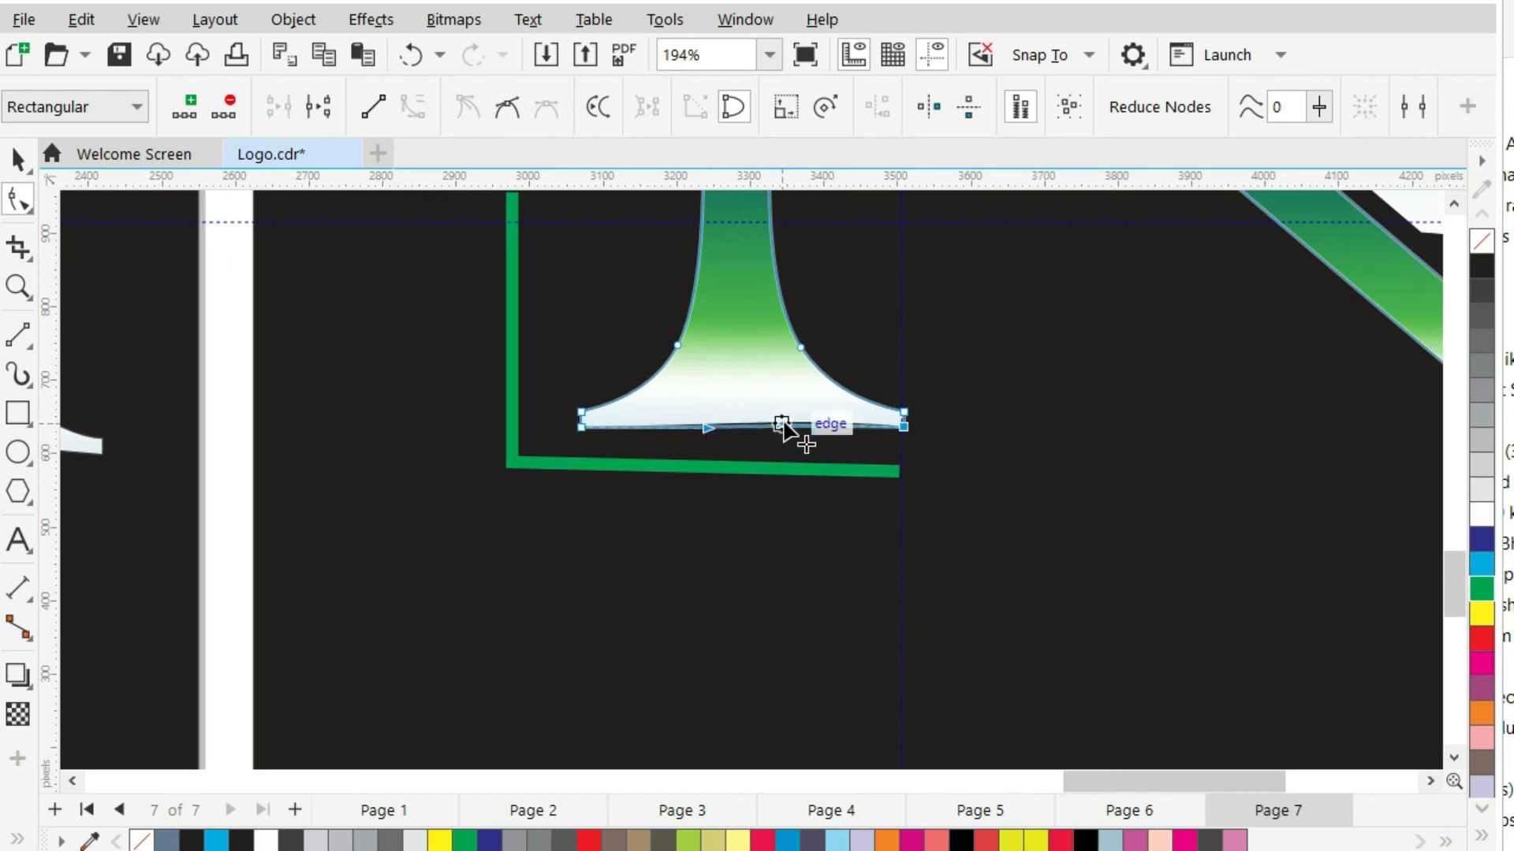
click(787, 544)
Nudge the new green corner line 20 px down and 40 px to the right.
scroll(868, 527, down, 4)
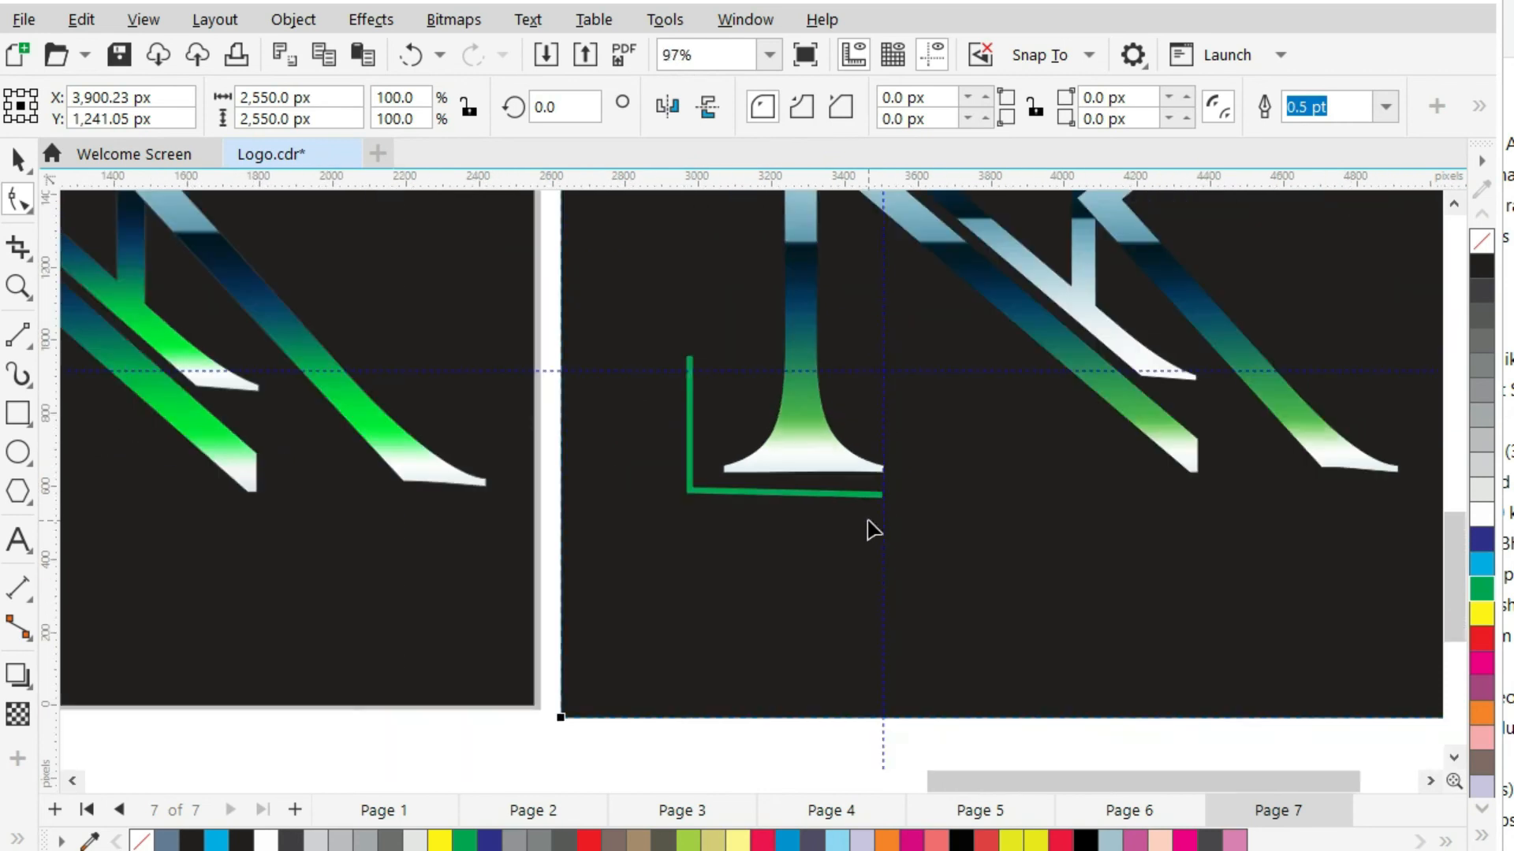
scroll(868, 527, down, 3)
click(847, 506)
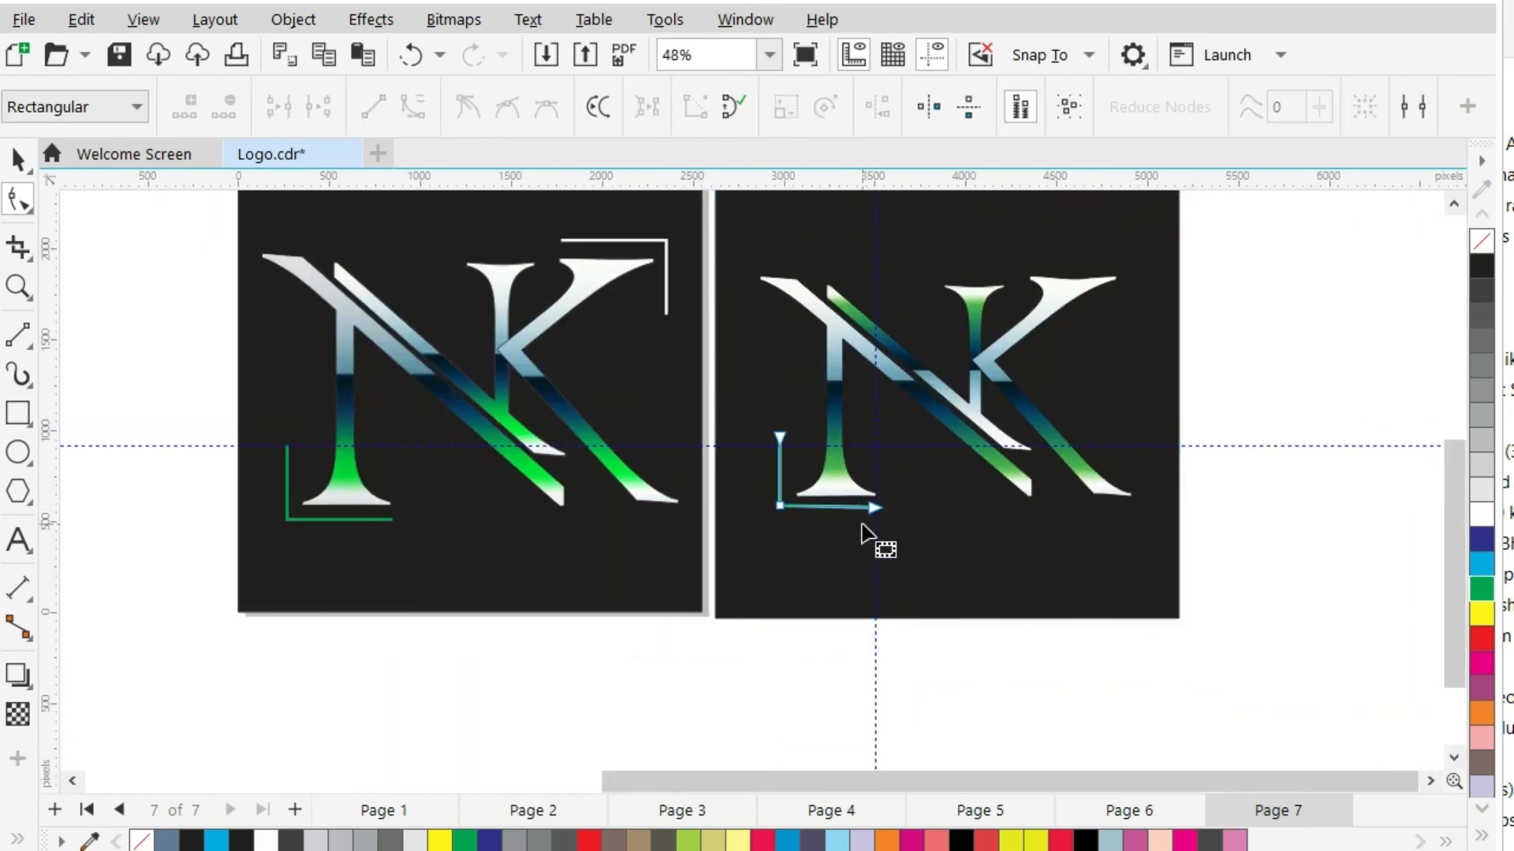
click(17, 158)
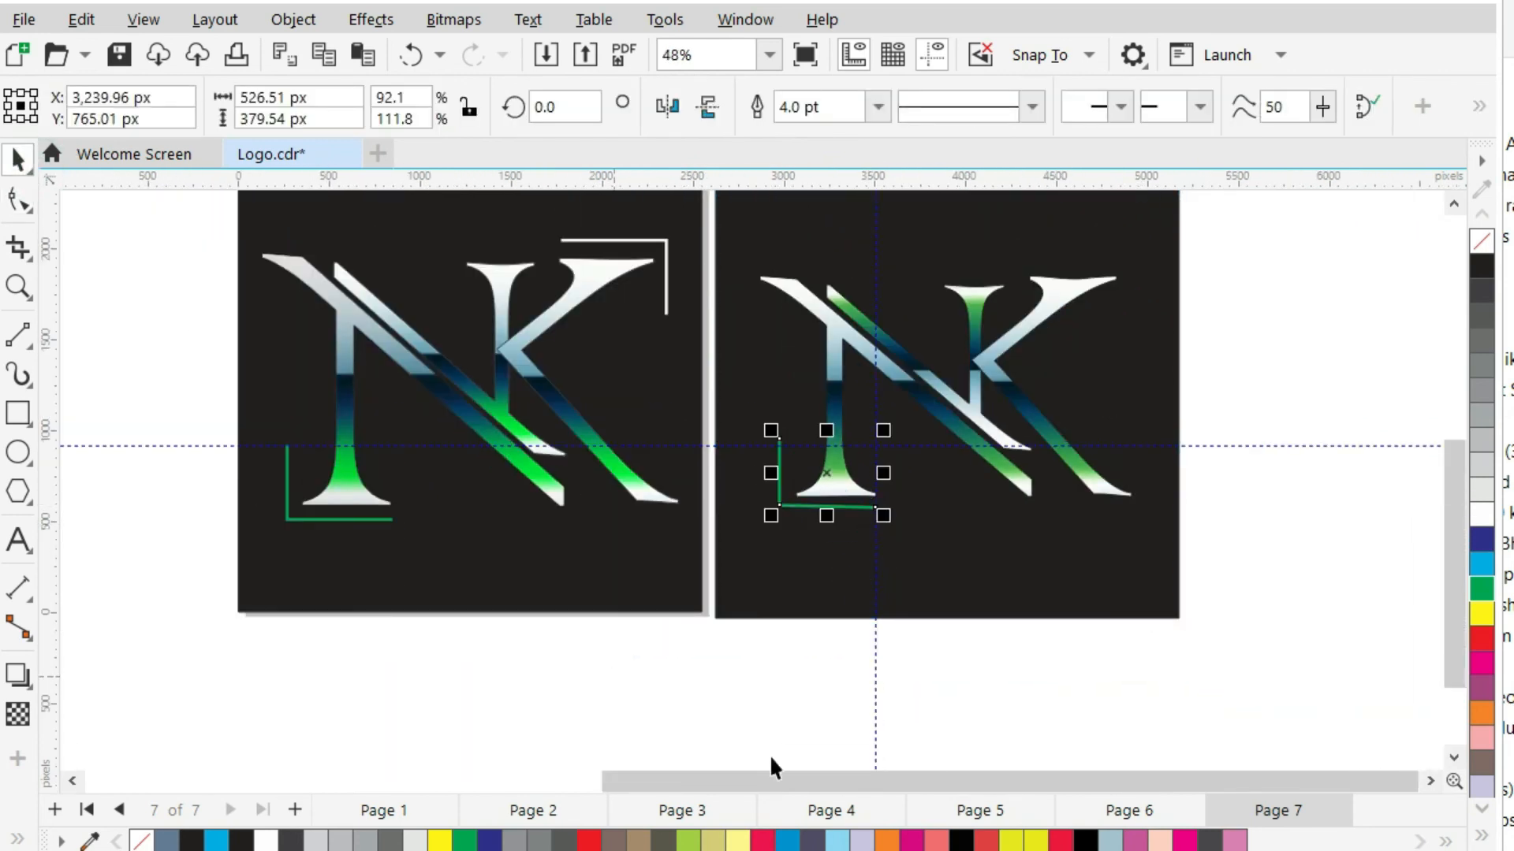
key(Down)
key(Down)
key(Right)
key(Right)
key(Right)
key(Escape)
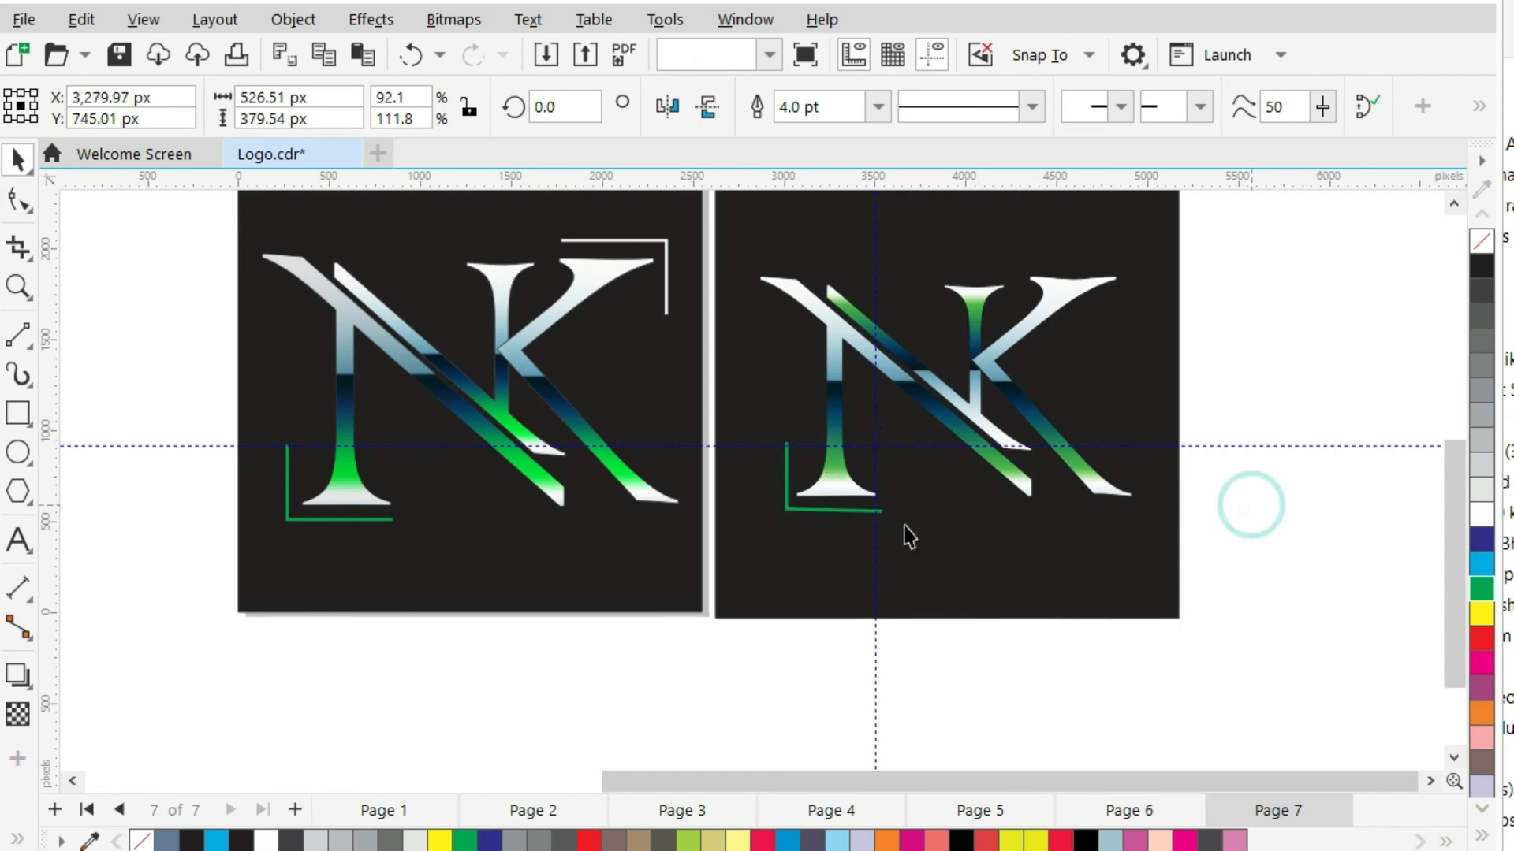
Raise the end node of the green corner line's horizontal arm to level the arm.
scroll(875, 501, up, 4)
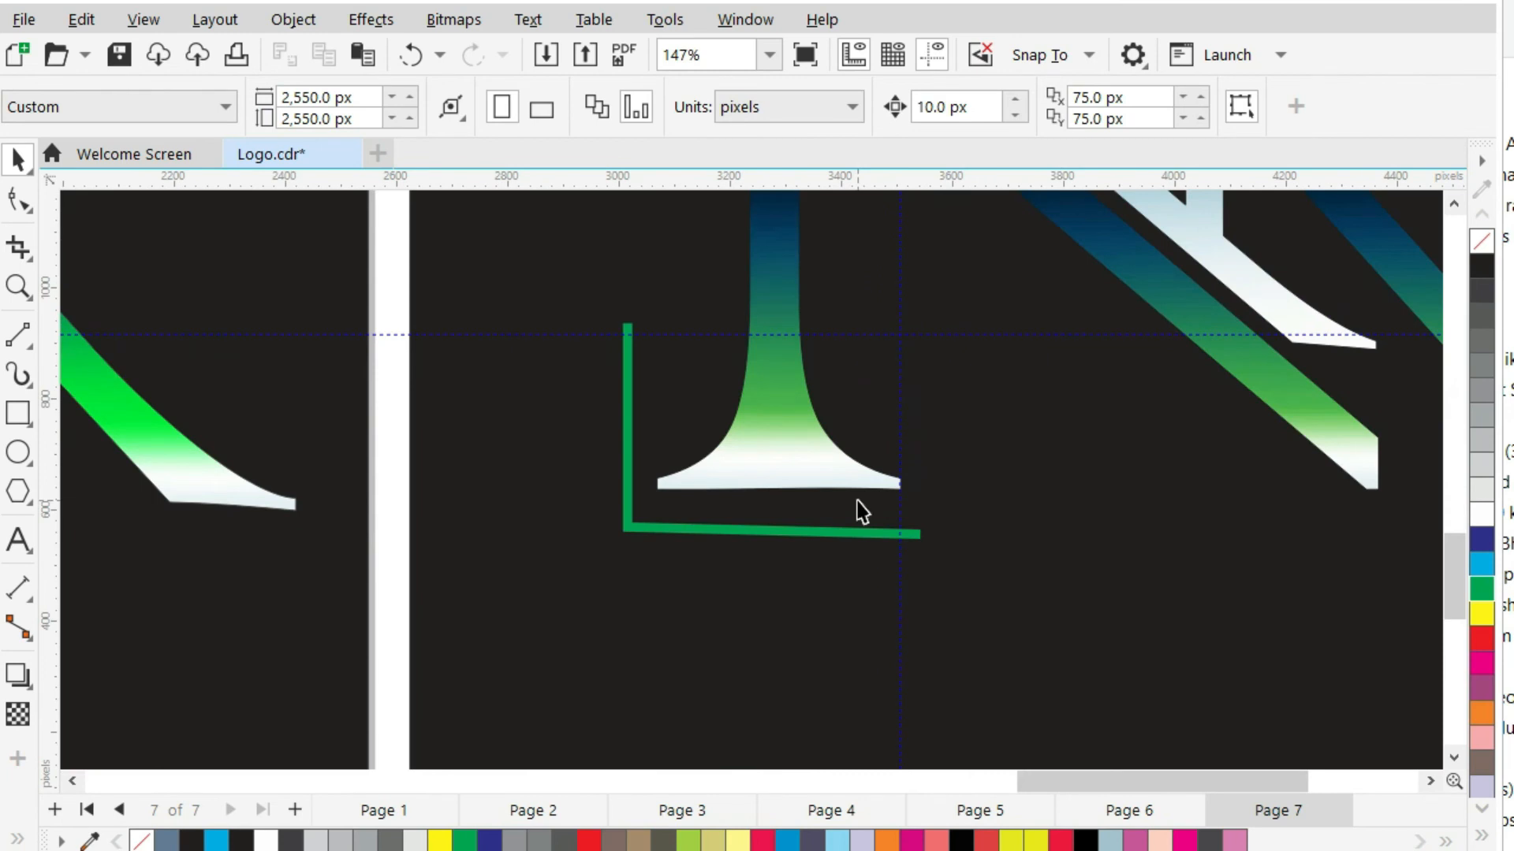
click(883, 534)
click(22, 203)
drag(920, 534, 917, 521)
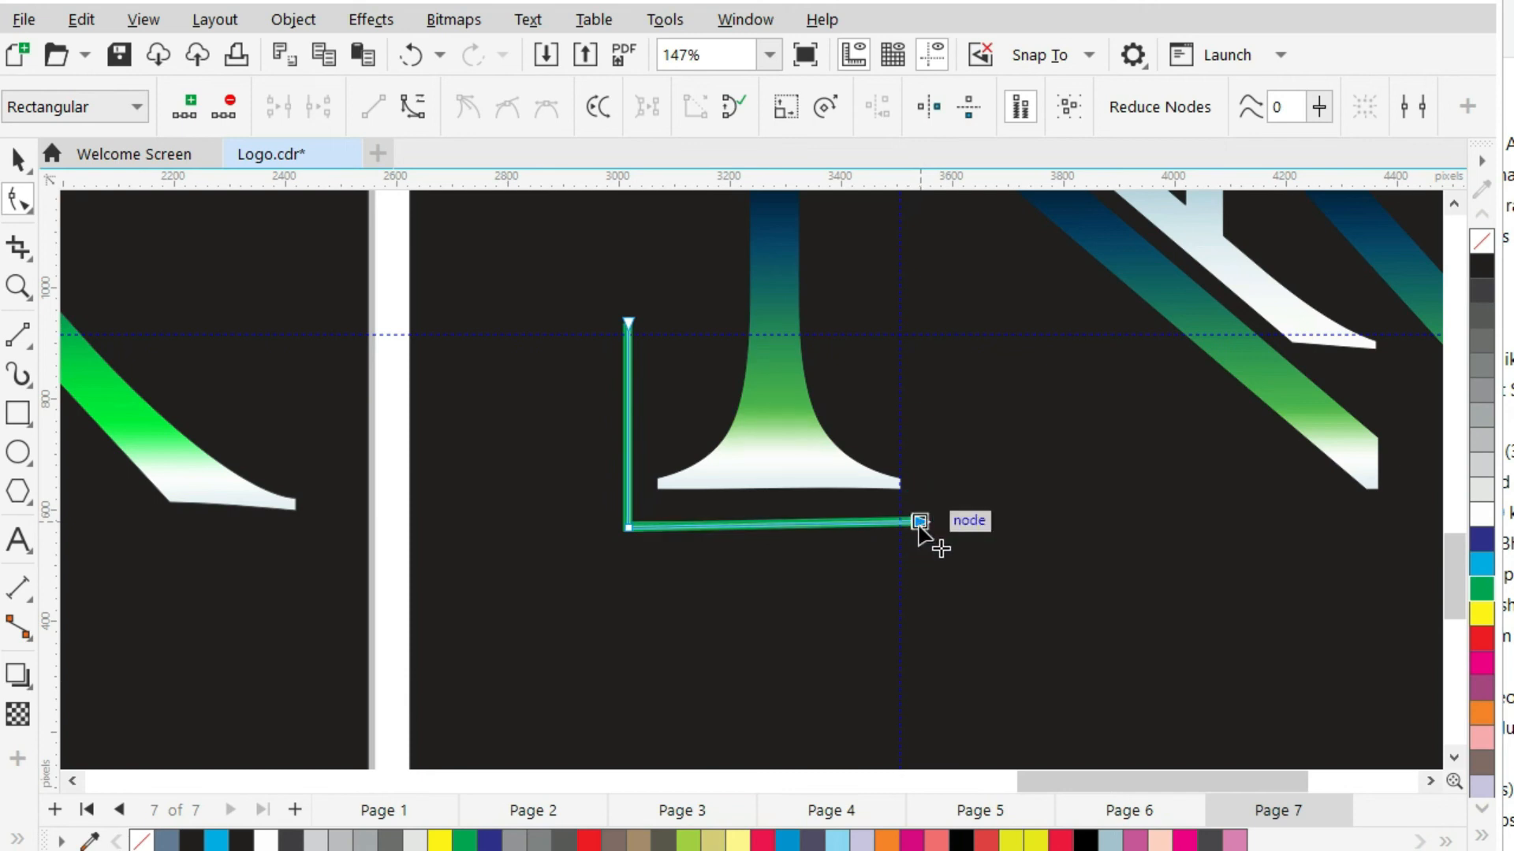
Shorten the green corner line's horizontal arm by moving its end node left to the vertical guideline.
scroll(918, 524, down, 1)
scroll(919, 522, up, 3)
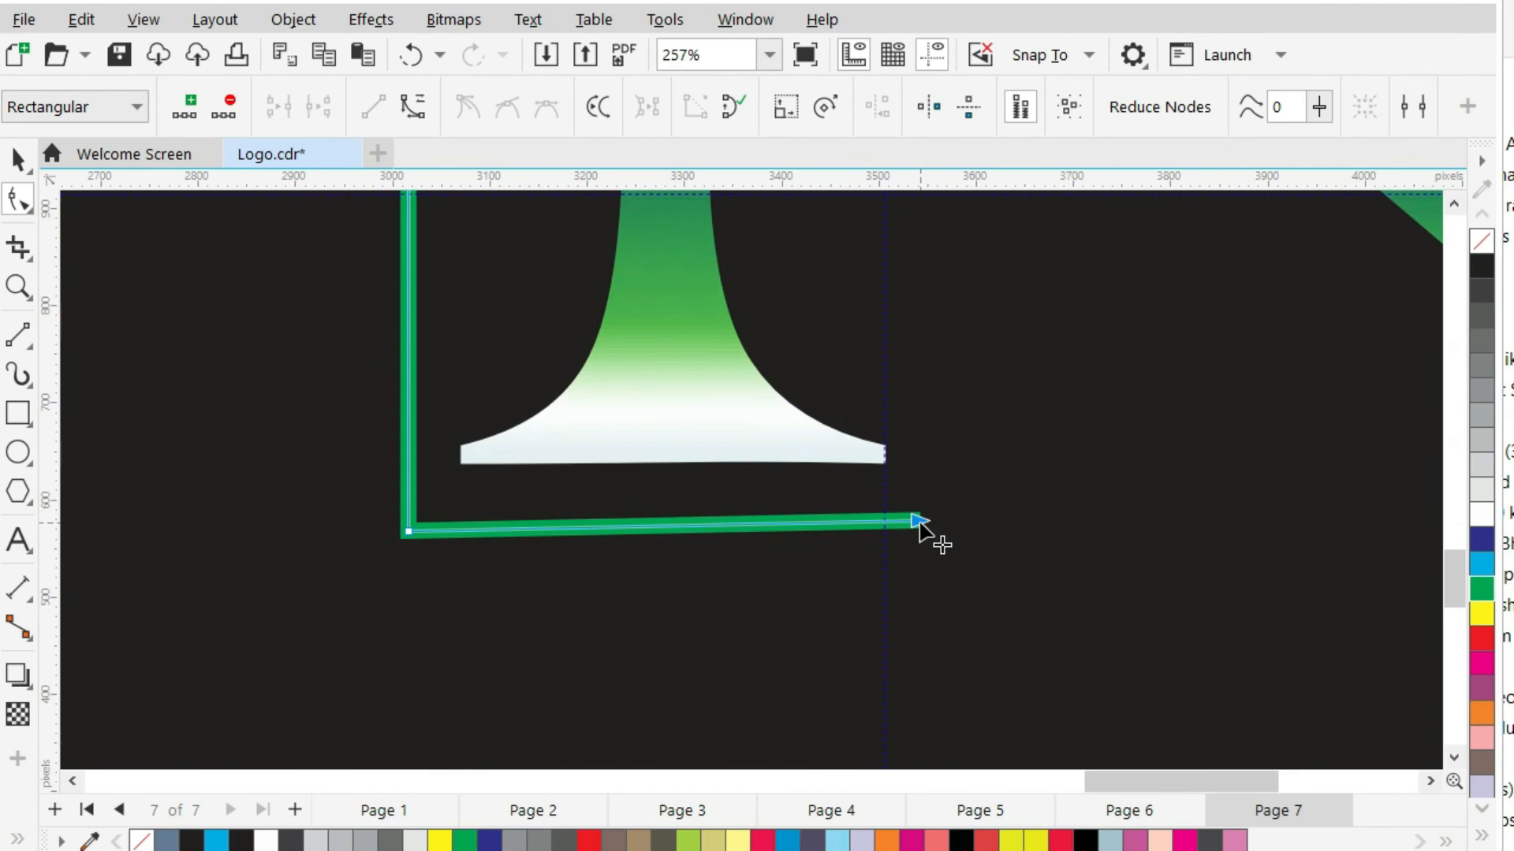
scroll(917, 521, up, 4)
click(945, 509)
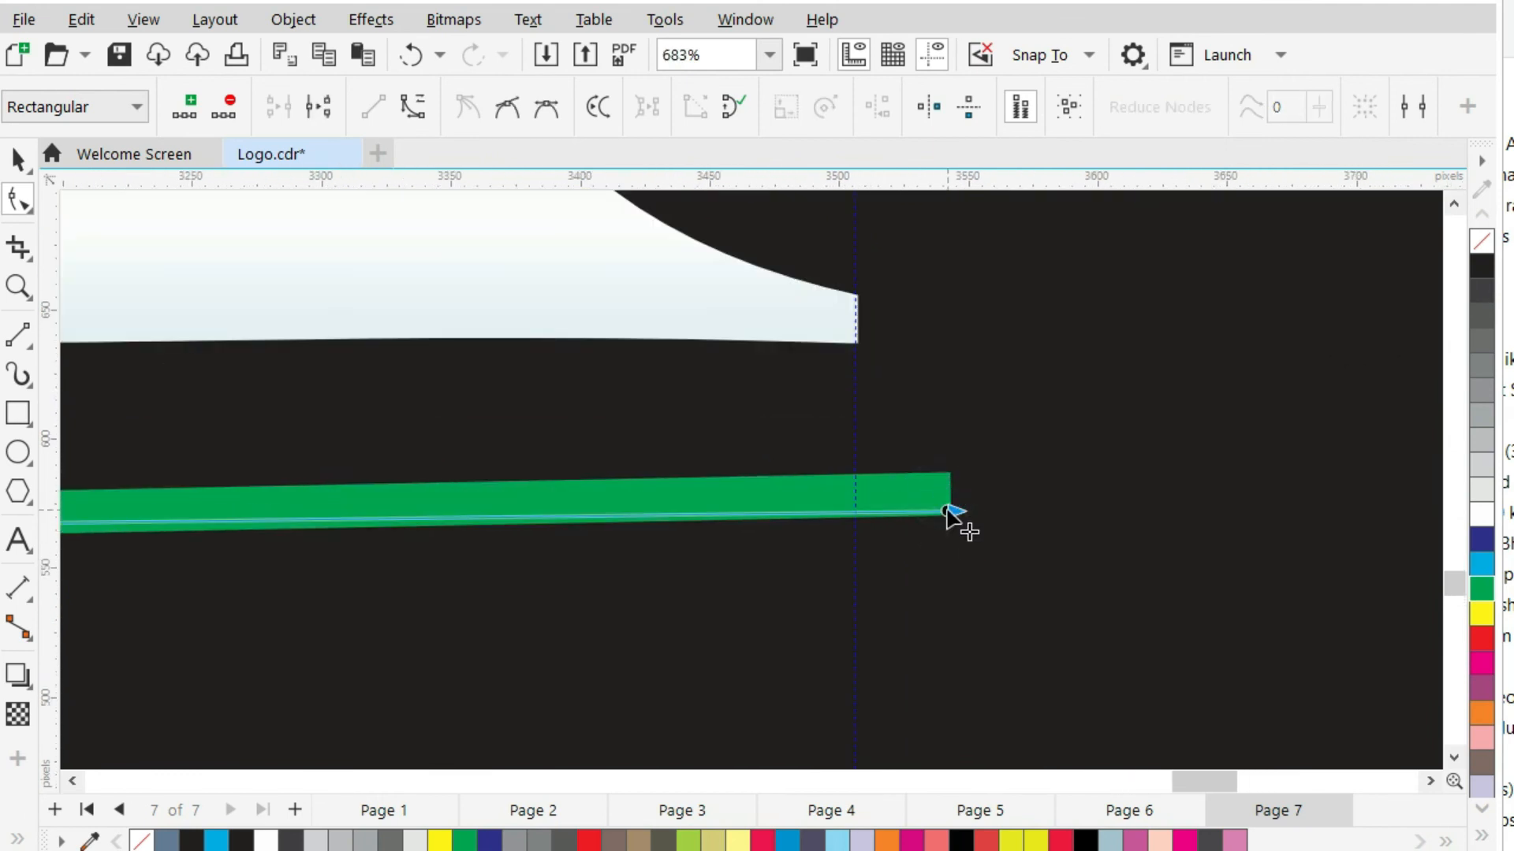
scroll(950, 516, down, 3)
drag(949, 512, 919, 522)
scroll(942, 545, down, 2)
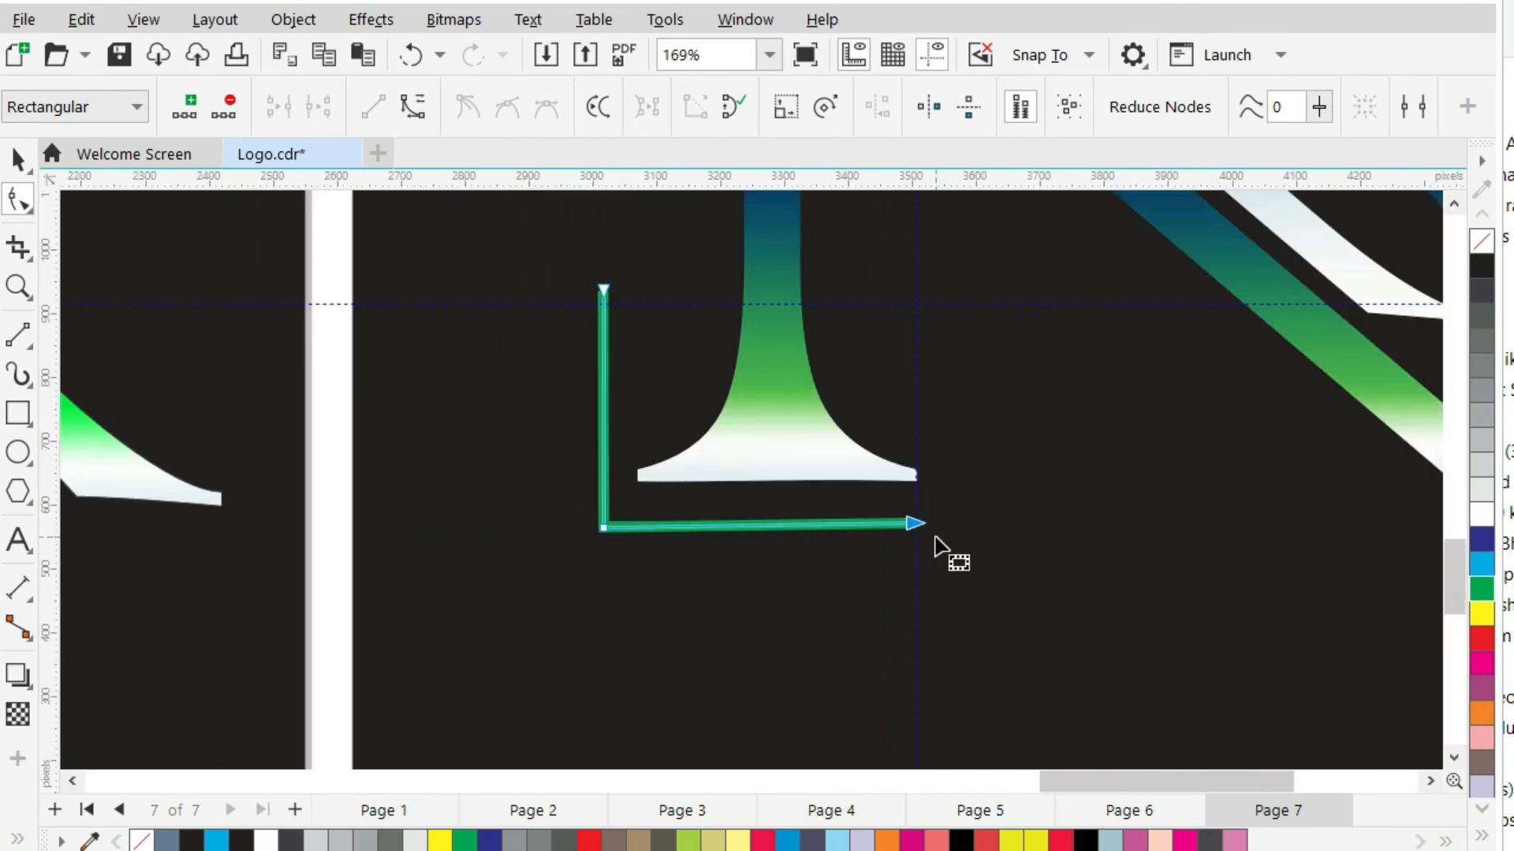
scroll(946, 544, down, 5)
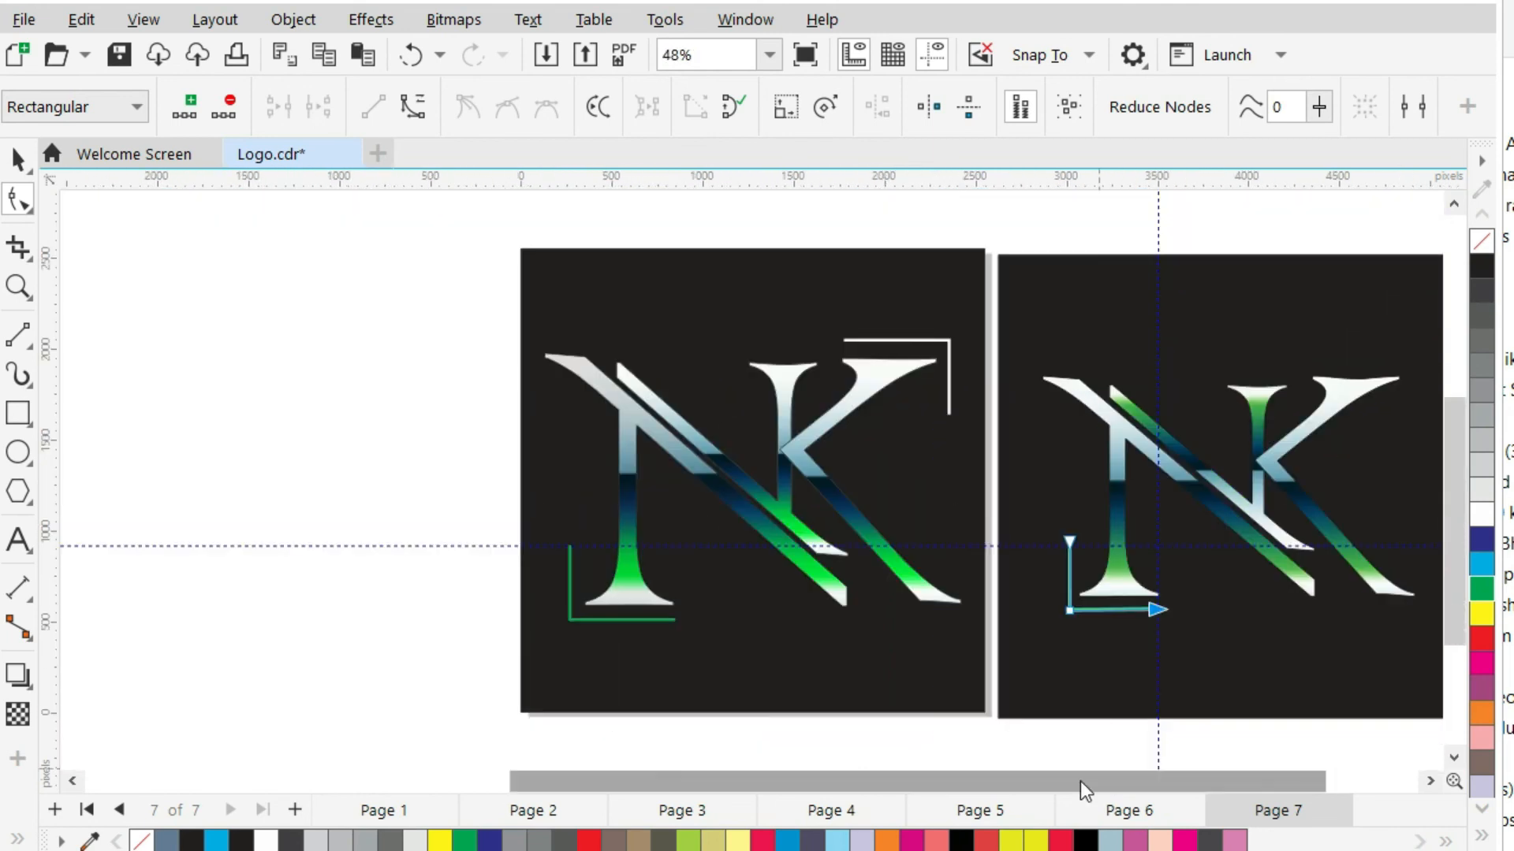
drag(1080, 782, 1171, 782)
Nudge the green corner line 10 px down and save the document.
click(30, 162)
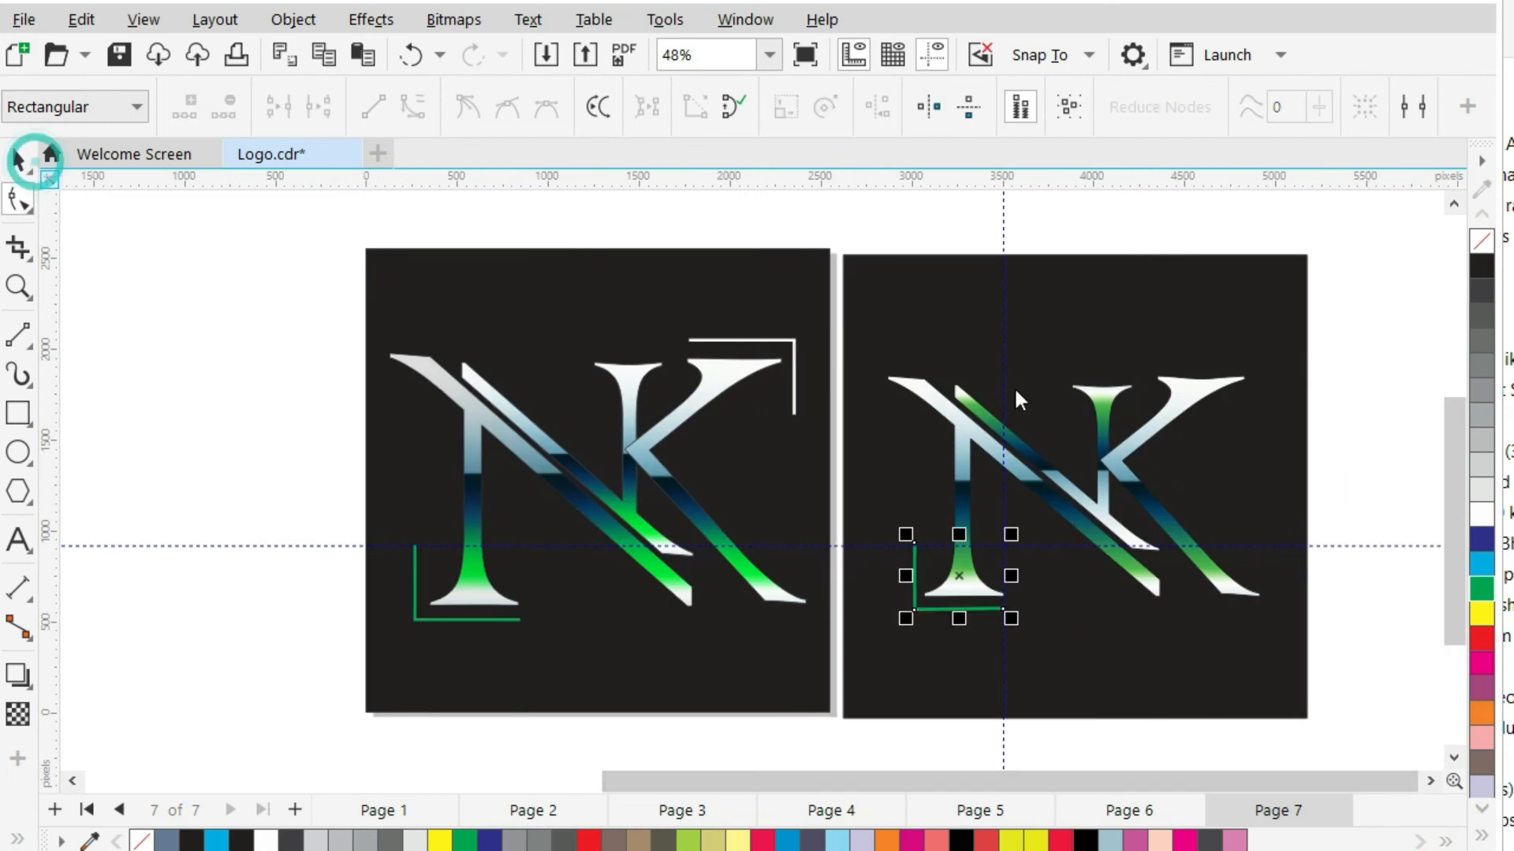
click(1311, 459)
click(914, 612)
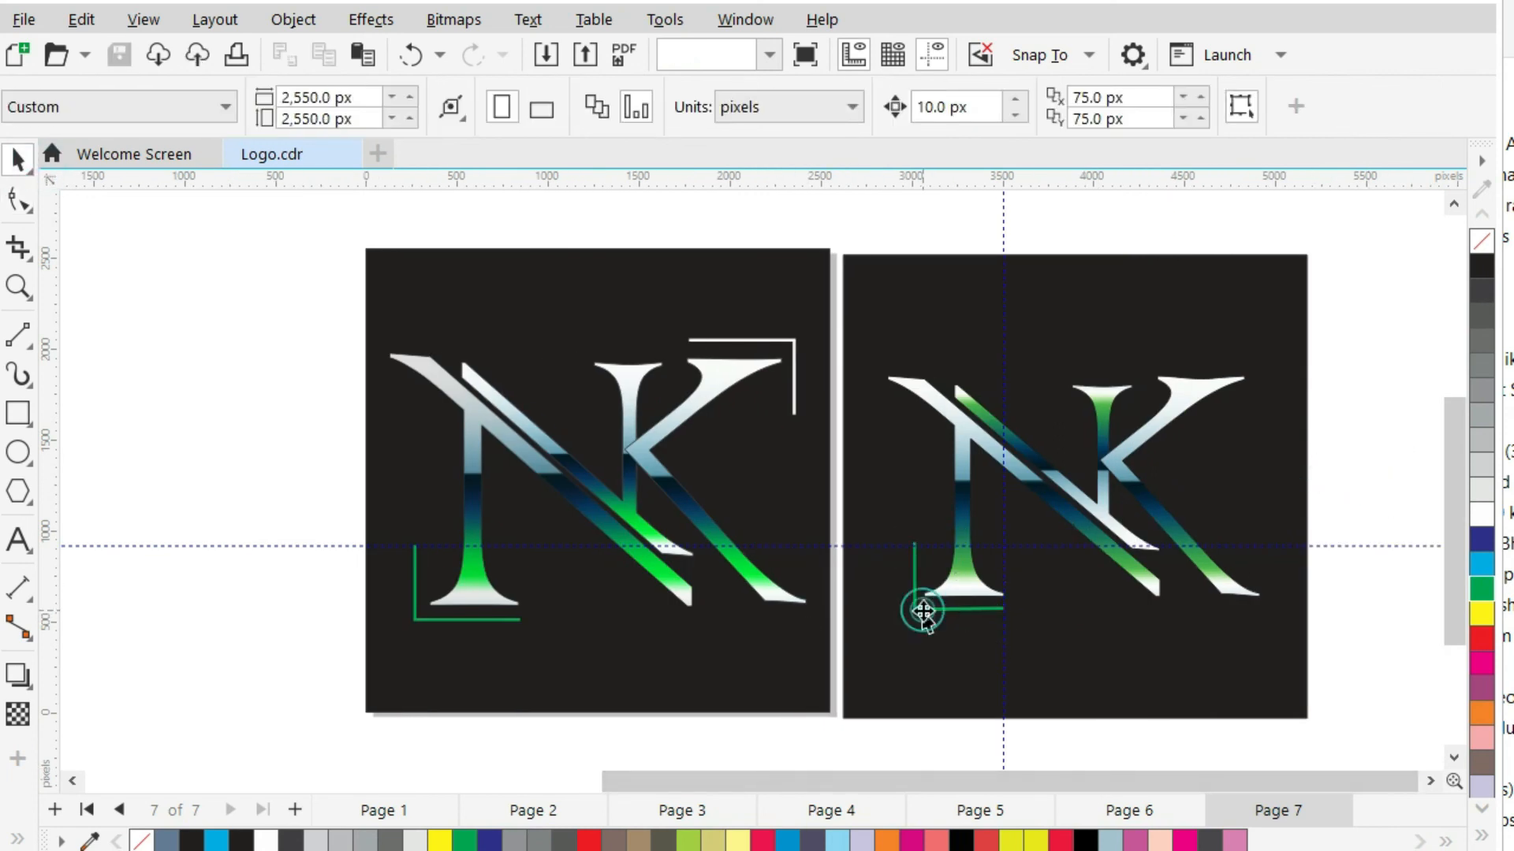
key(Right)
click(1336, 480)
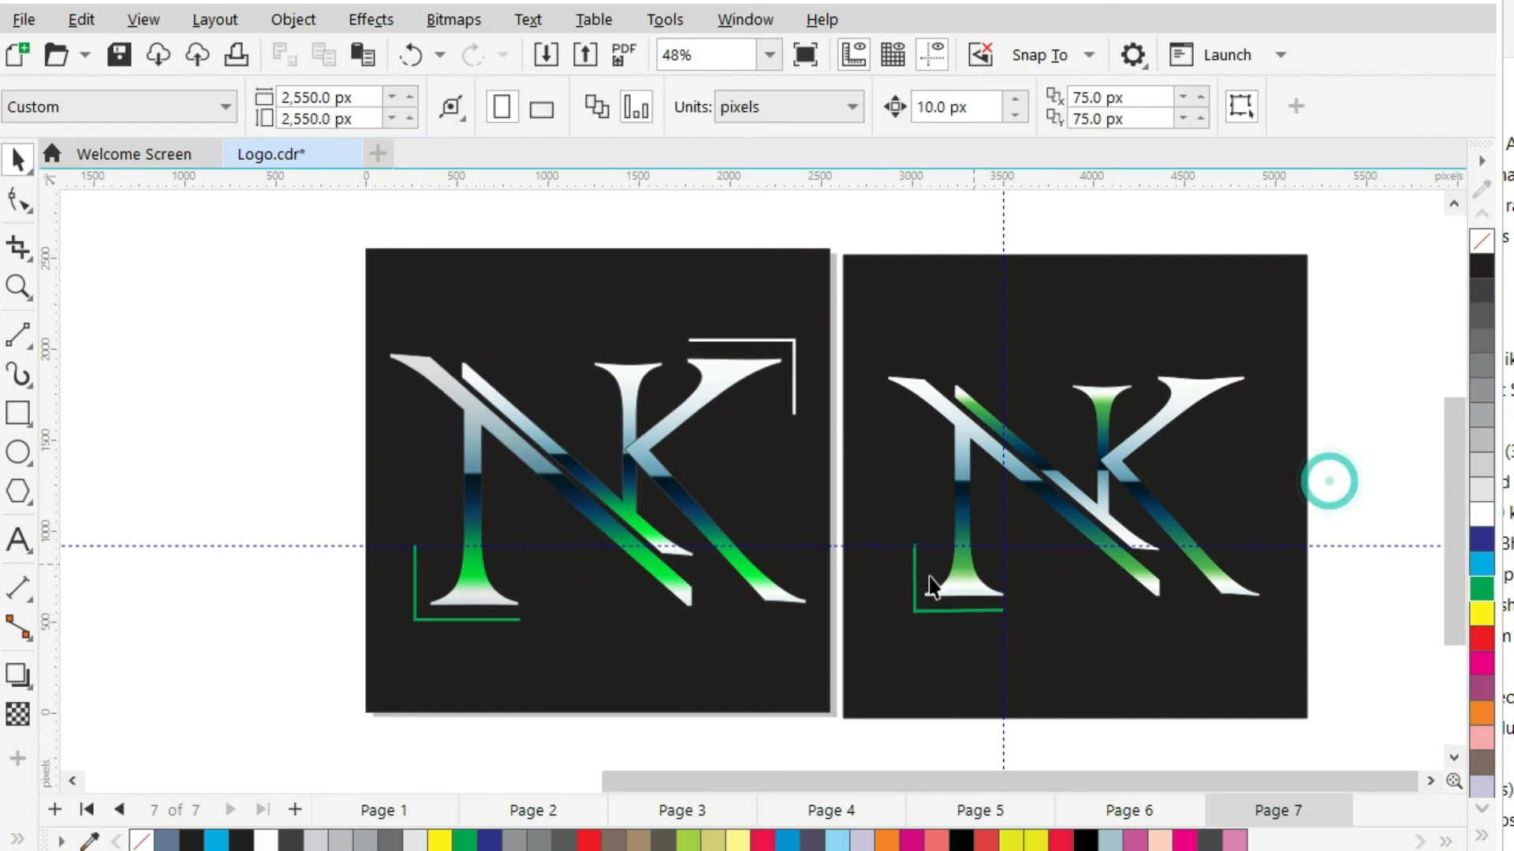
key(ctrl+s)
Duplicate the green corner line, turn the copy to 180 degrees above the K's upper-right end, and give it a white outline.
click(943, 612)
click(77, 25)
click(126, 184)
click(96, 24)
click(144, 248)
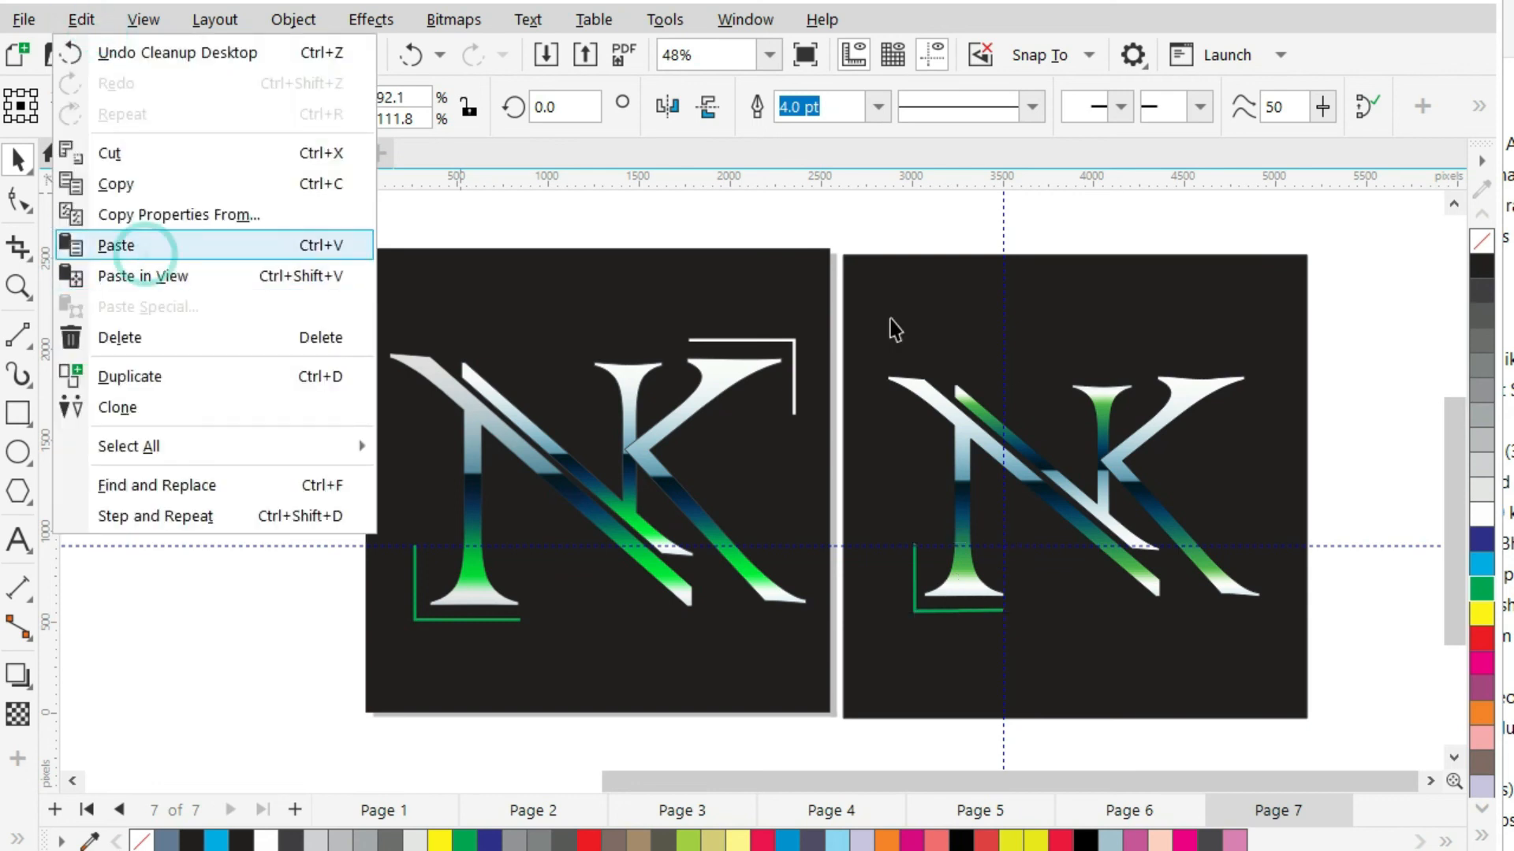
click(667, 107)
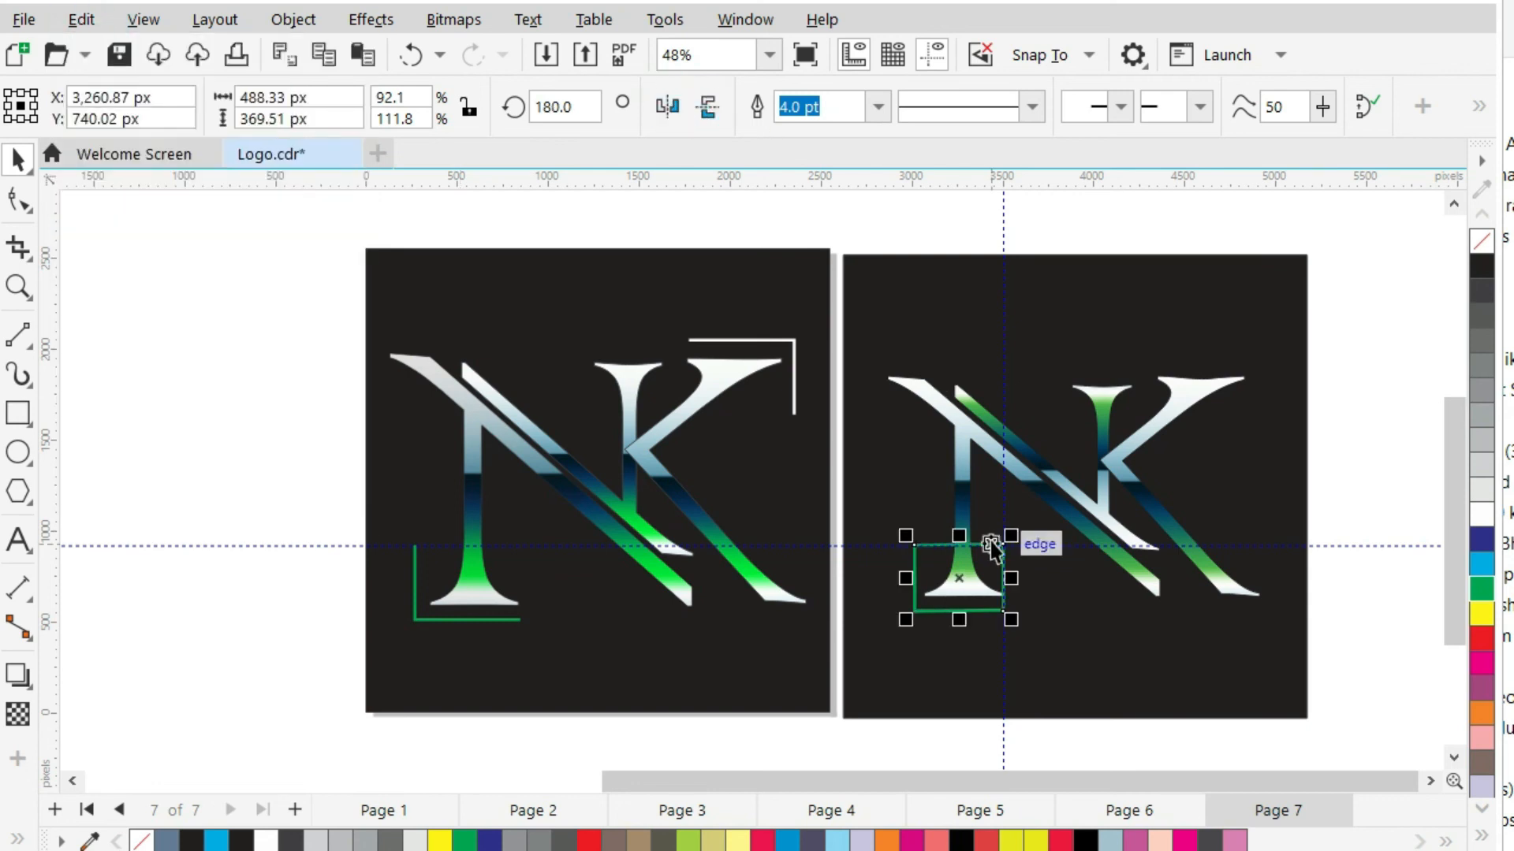
drag(991, 544, 1232, 376)
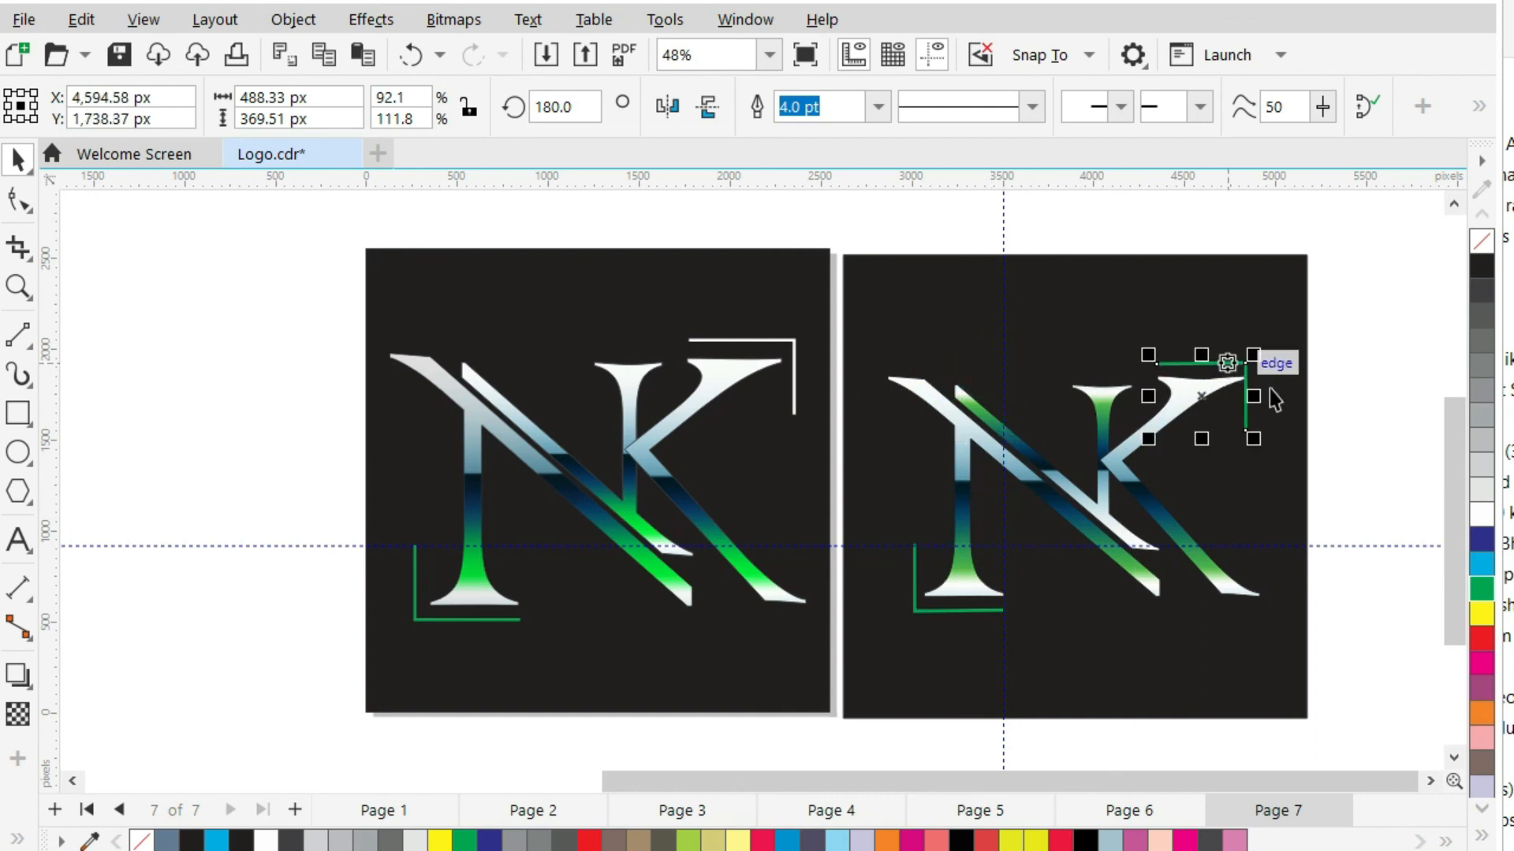
right_click(1474, 511)
click(1361, 419)
Nudge the white corner line 90 px to the right, widen it leftward to the K's upper serif, and save the document.
click(1220, 364)
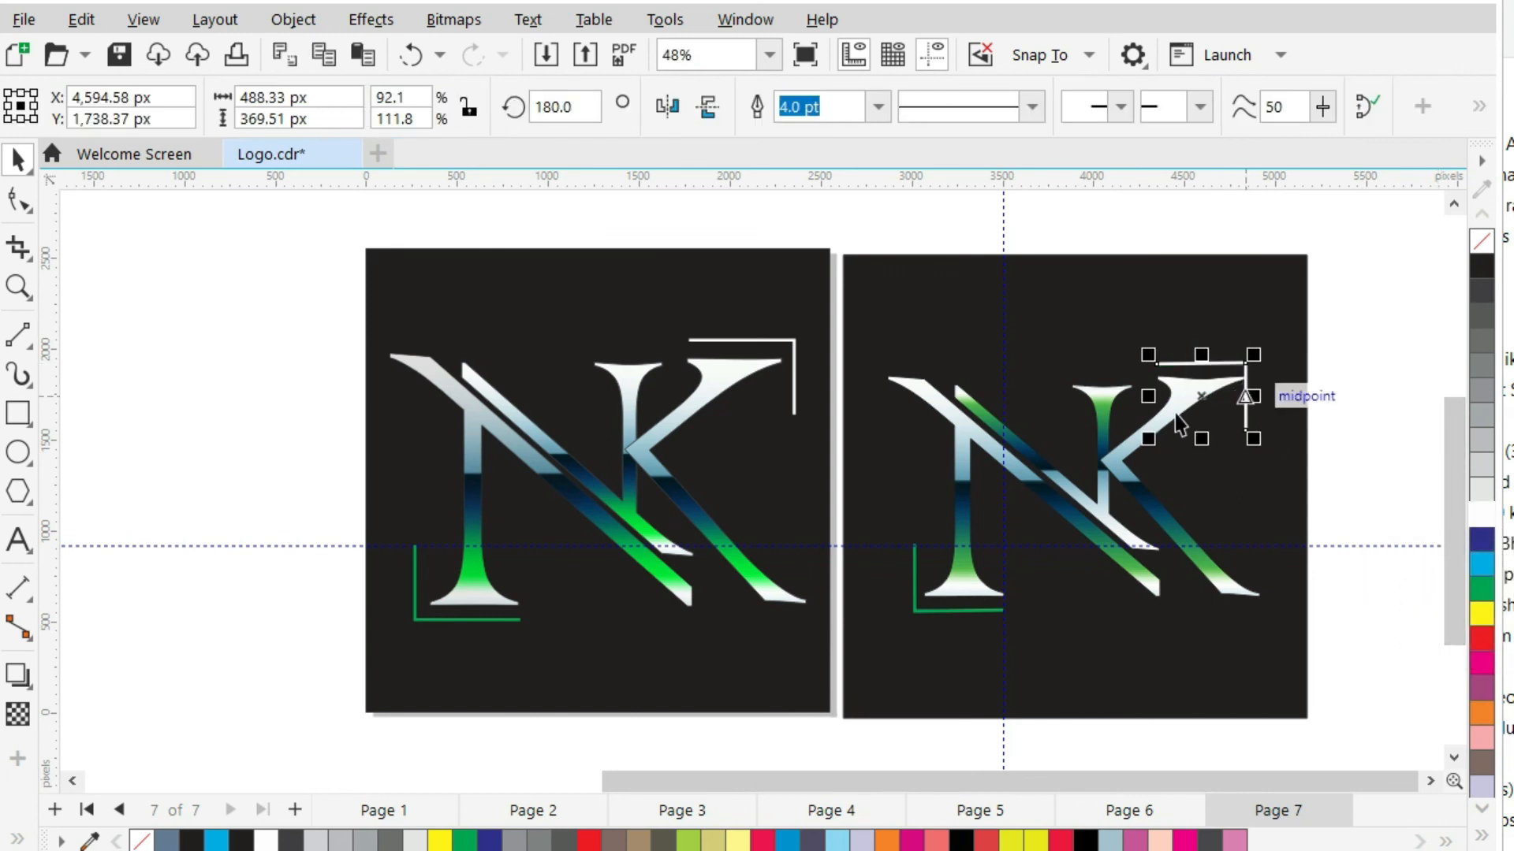
key(Right)
key(Right)
key(Right)
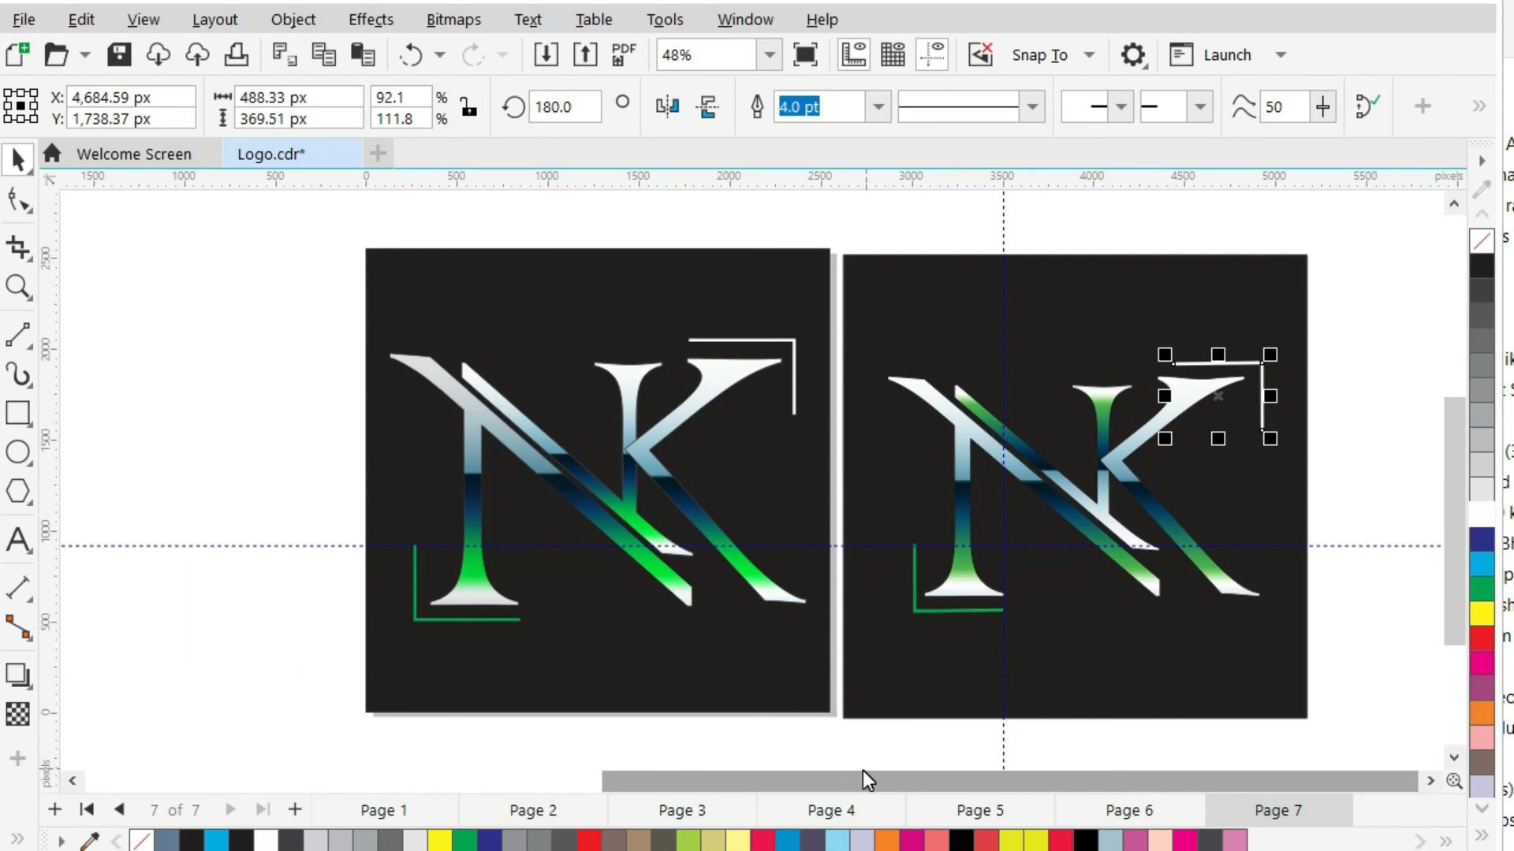
drag(1165, 396, 1148, 393)
click(1336, 415)
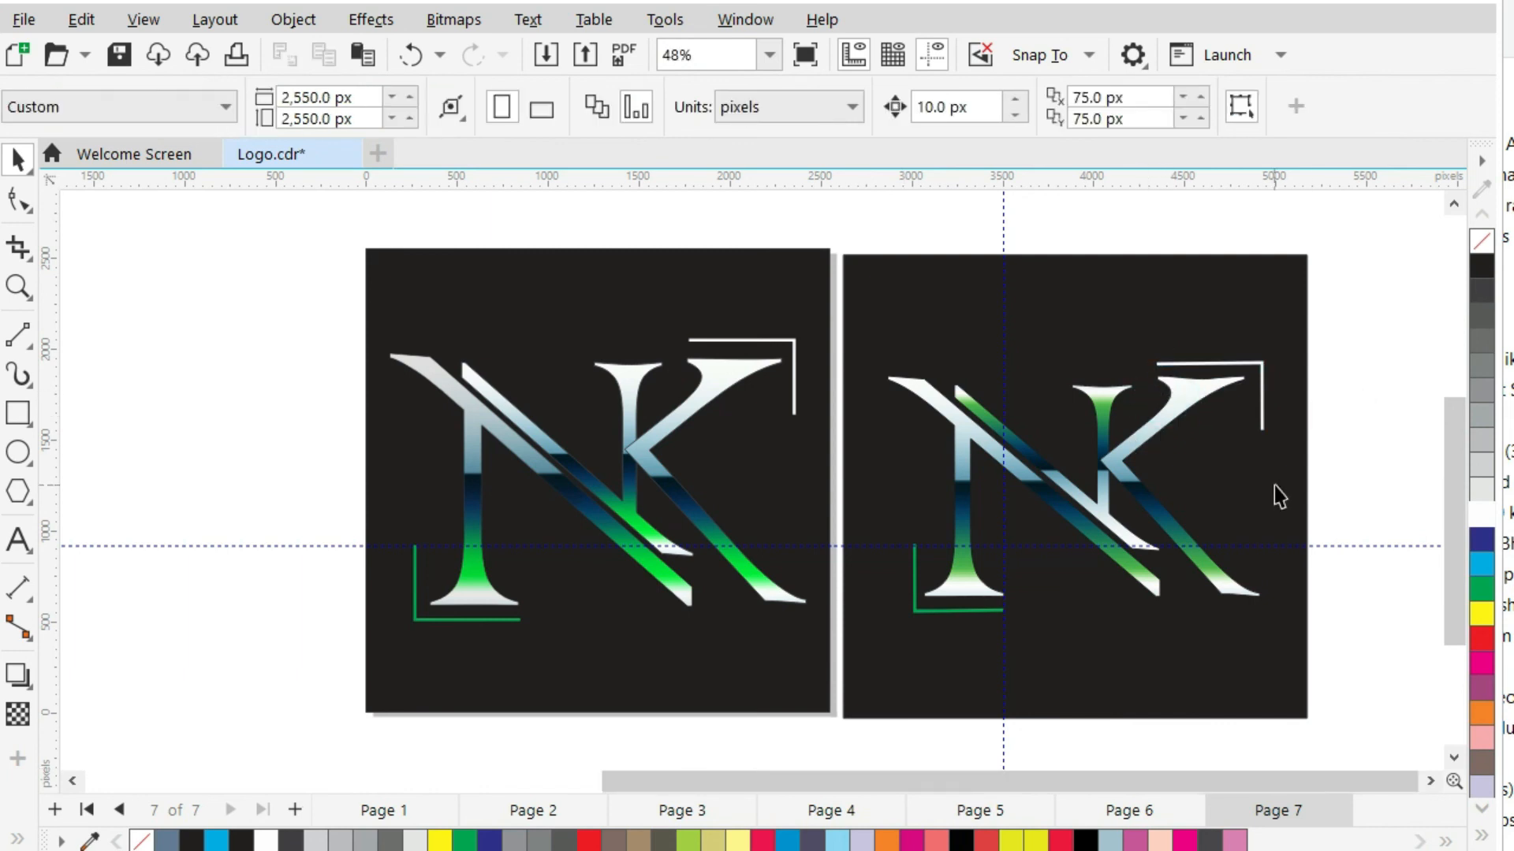
key(ctrl+s)
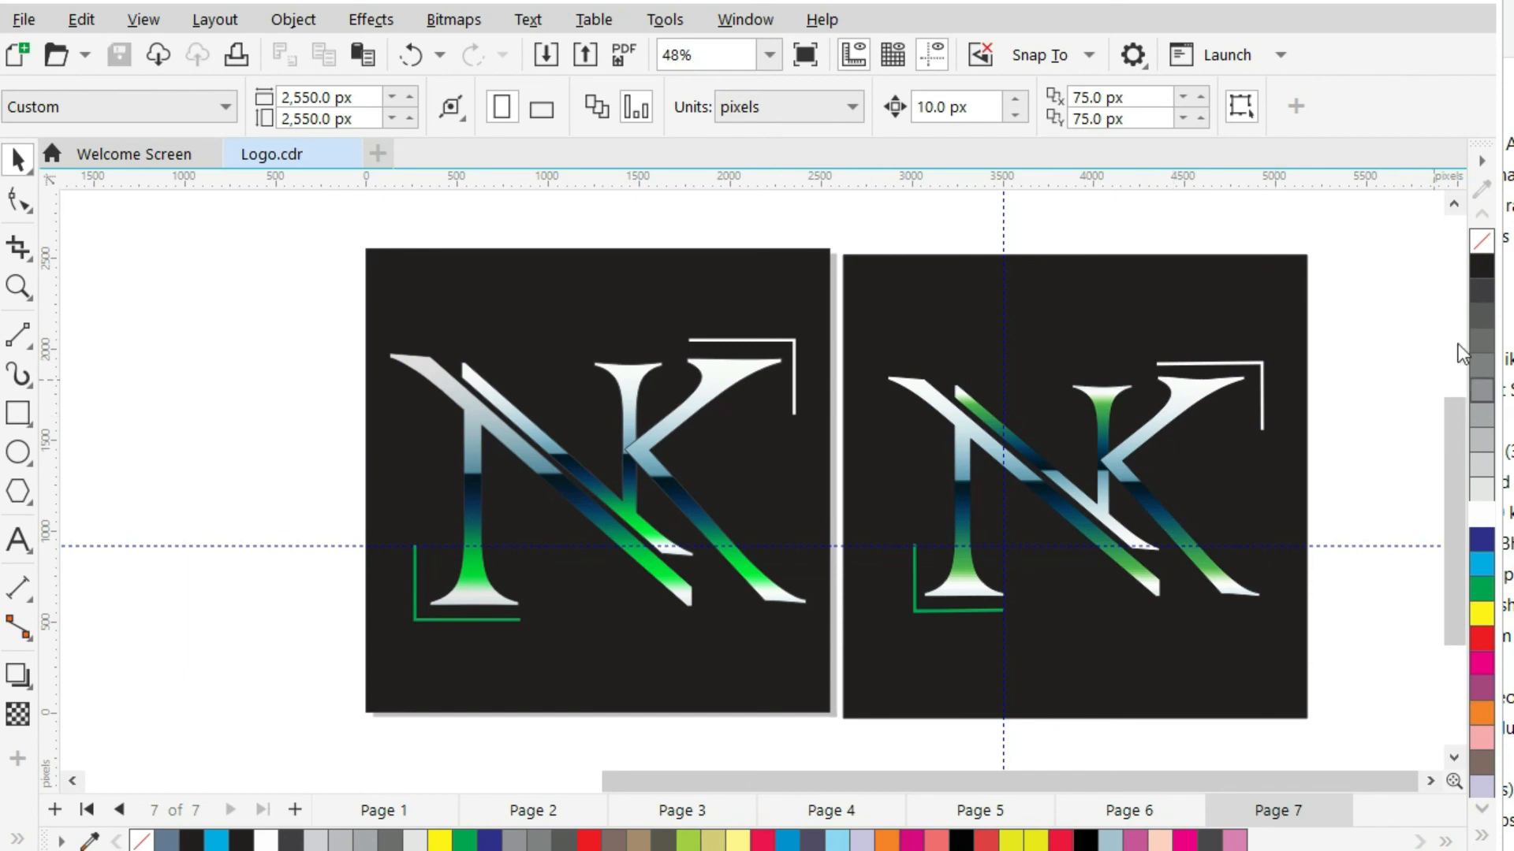
Select the K pieces and both new corner lines and enlarge them together to about 2,092 by 1,497 px.
drag(1304, 324, 925, 652)
drag(1270, 622, 1290, 633)
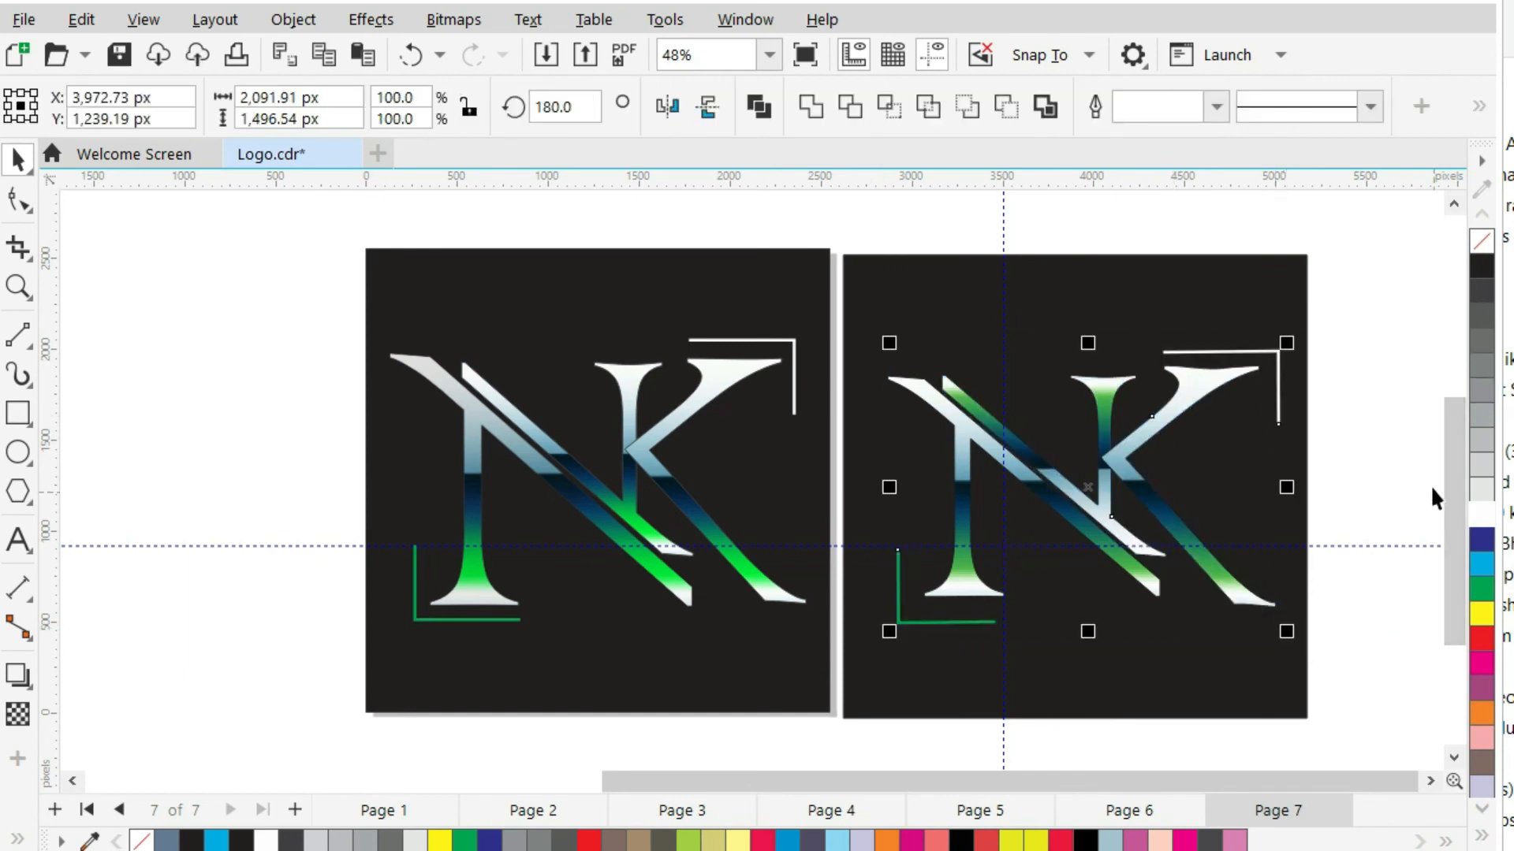